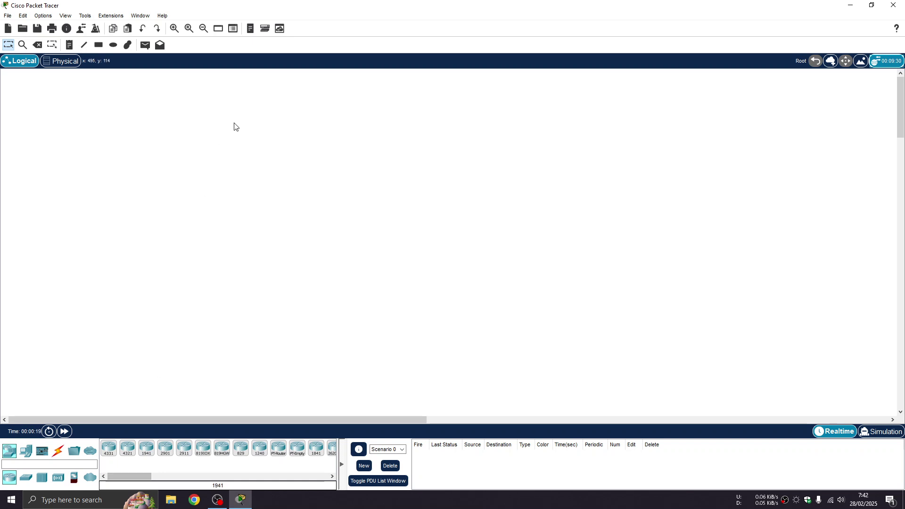
Step: Place two PCs side by side in the workspace and level PC0 with PC1
{"action": "mouse_move", "coordinate": [123, 474]}
{"action": "left_mouse_down"}
{"action": "mouse_move", "coordinate": [146, 481]}
{"action": "mouse_move", "coordinate": [125, 490]}
{"action": "left_mouse_up"}
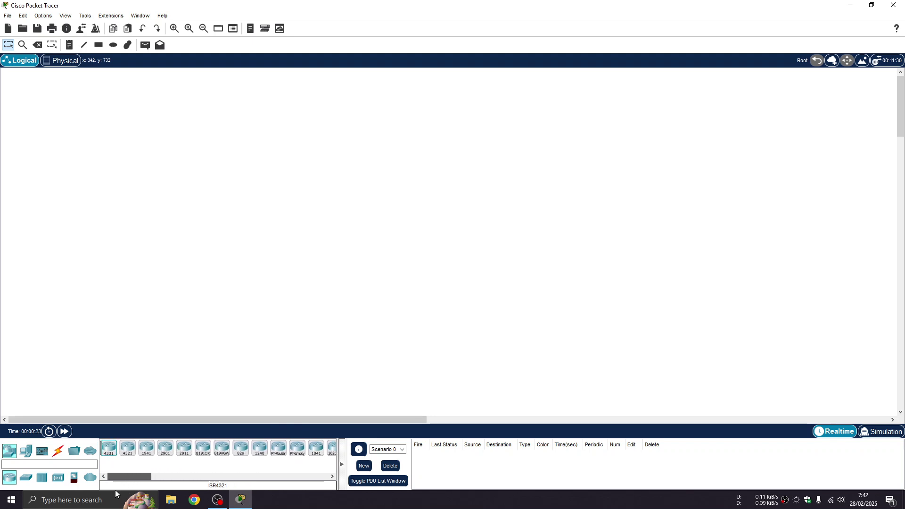
{"action": "left_click", "coordinate": [14, 454]}
{"action": "left_click", "coordinate": [26, 452]}
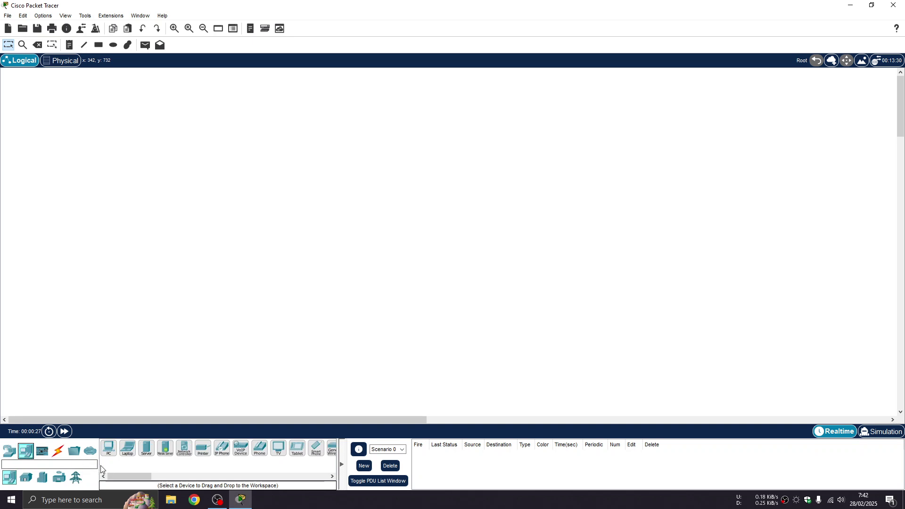
{"action": "left_click_drag", "start_coordinate": [109, 449], "coordinate": [127, 404]}
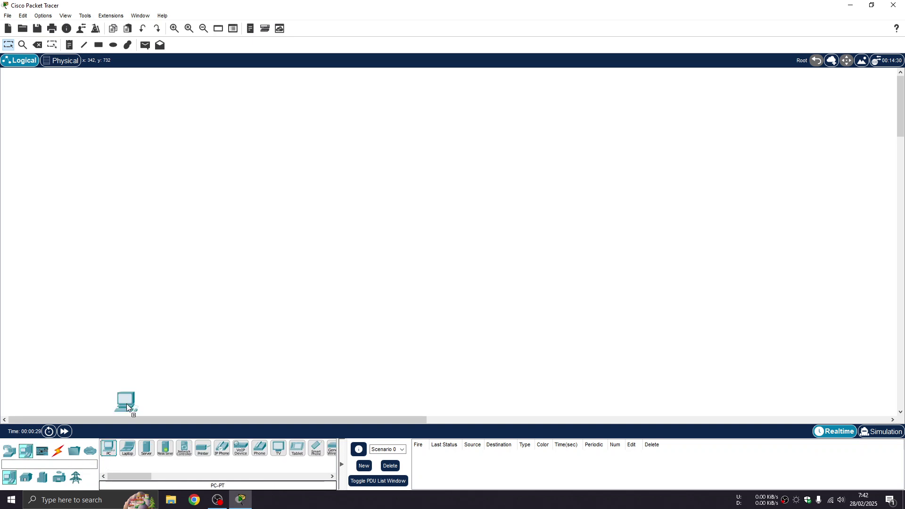
{"action": "left_click_drag", "start_coordinate": [201, 250], "coordinate": [201, 250]}
{"action": "left_click", "coordinate": [109, 449]}
{"action": "left_click", "coordinate": [285, 252]}
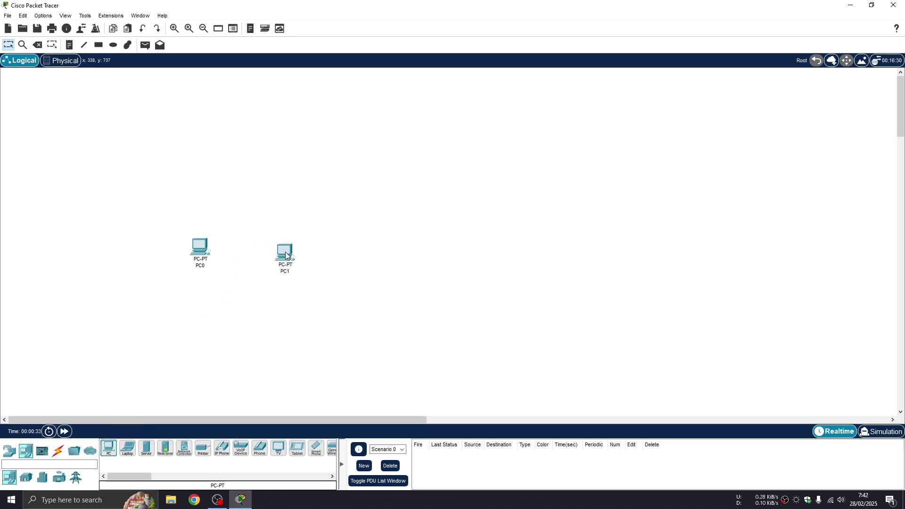
{"action": "left_click_drag", "start_coordinate": [199, 248], "coordinate": [198, 256]}
Step: Add two more PCs as a second pair beside the first one and align the PCs in one row
{"action": "left_click", "coordinate": [109, 449]}
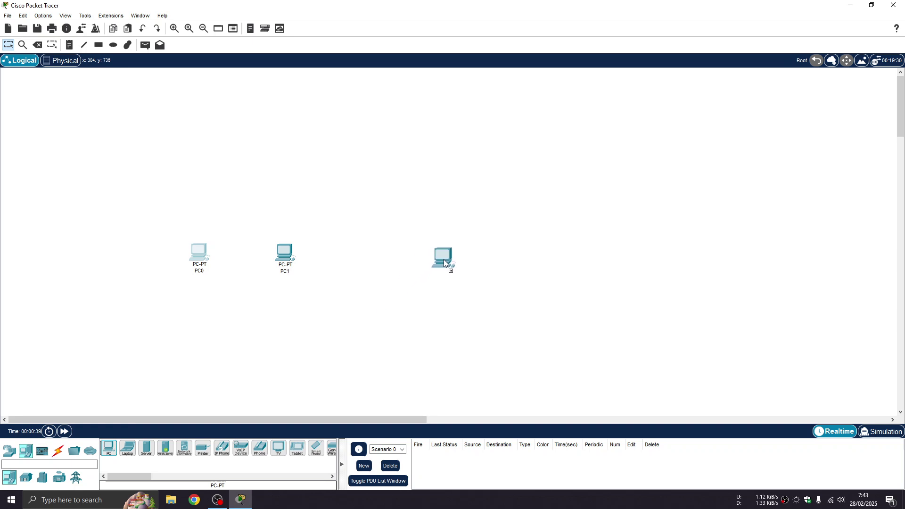
{"action": "left_click", "coordinate": [449, 258]}
{"action": "left_click", "coordinate": [539, 258]}
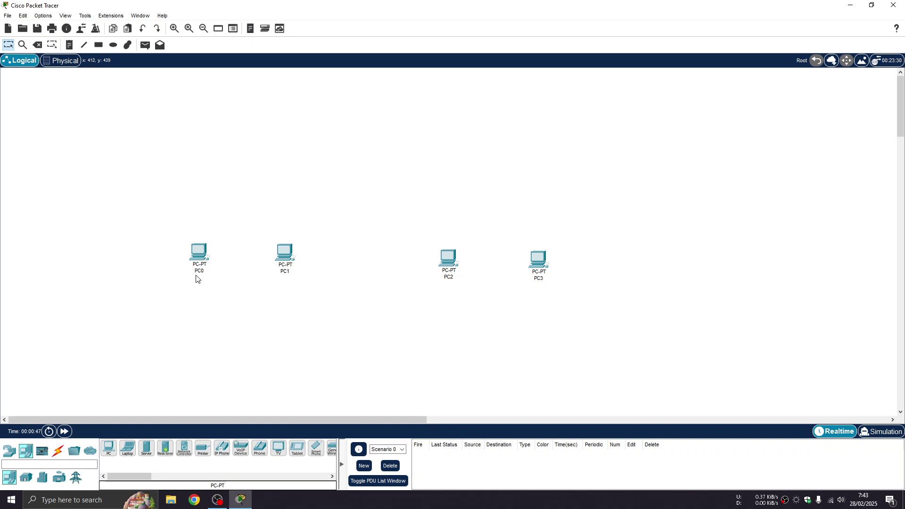
{"action": "left_click_drag", "start_coordinate": [202, 257], "coordinate": [205, 260]}
{"action": "left_click_drag", "start_coordinate": [452, 265], "coordinate": [452, 256]}
{"action": "left_click_drag", "start_coordinate": [543, 265], "coordinate": [542, 258]}
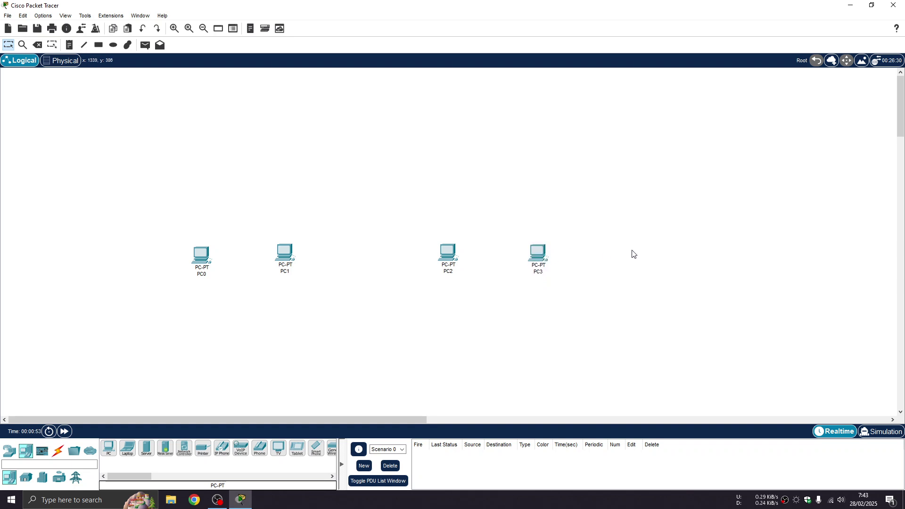
Step: Place two 2960 switches, one centred above each pair of PCs
{"action": "left_click", "coordinate": [10, 451]}
{"action": "left_click", "coordinate": [26, 478]}
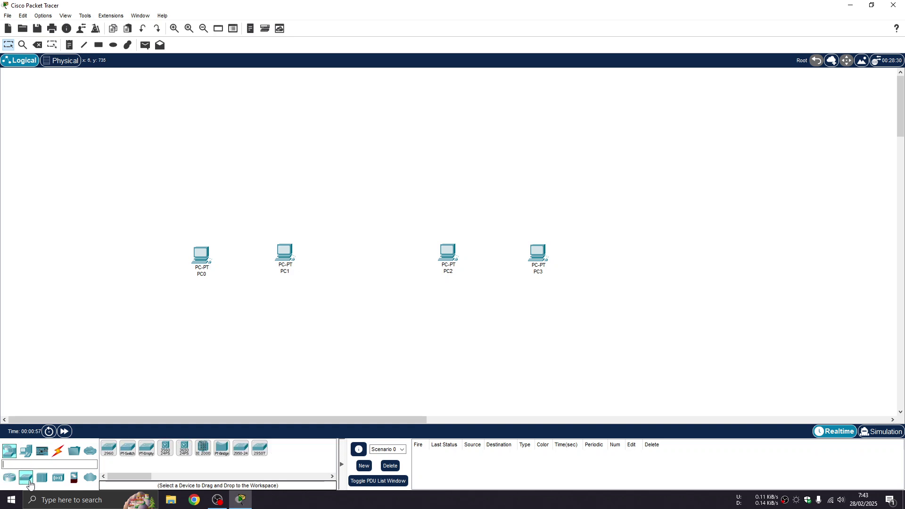
{"action": "left_click", "coordinate": [108, 456]}
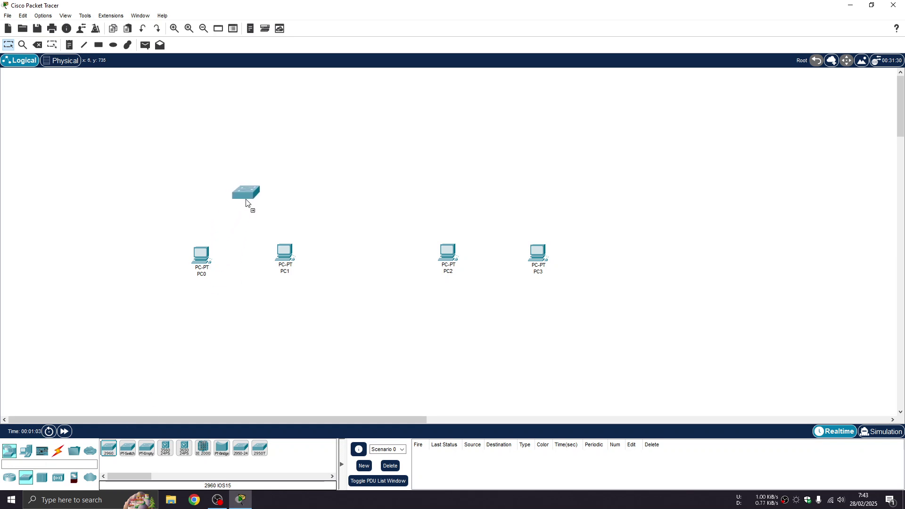
{"action": "left_click", "coordinate": [247, 209]}
{"action": "left_click", "coordinate": [108, 453]}
{"action": "left_click", "coordinate": [501, 212]}
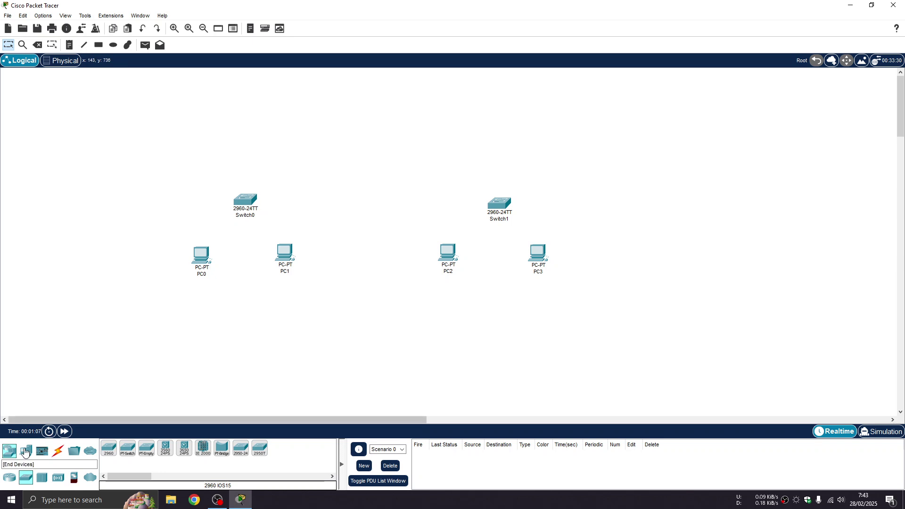
Step: Place two 2811 routers, one above each switch
{"action": "left_click", "coordinate": [9, 478]}
{"action": "scroll", "coordinate": [164, 468], "scroll_direction": "down", "scroll_amount": 2}
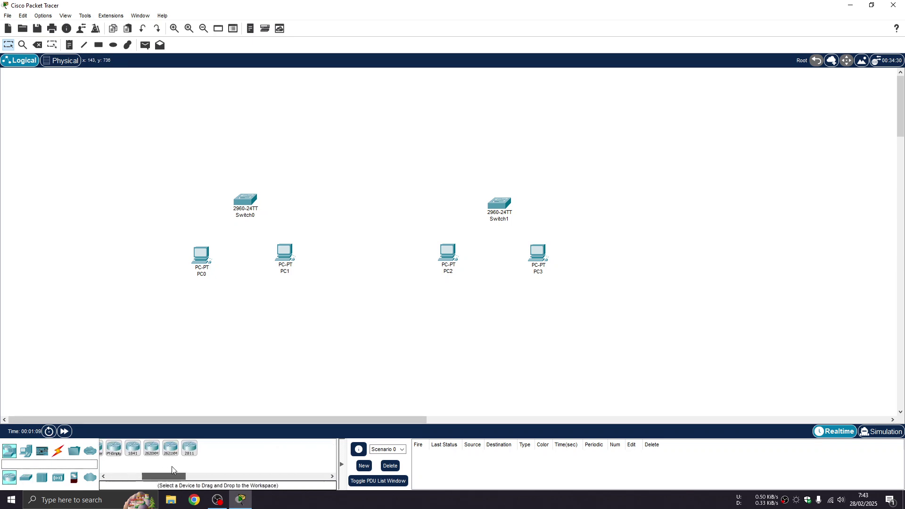
{"action": "scroll", "coordinate": [170, 468], "scroll_direction": "down", "scroll_amount": 2}
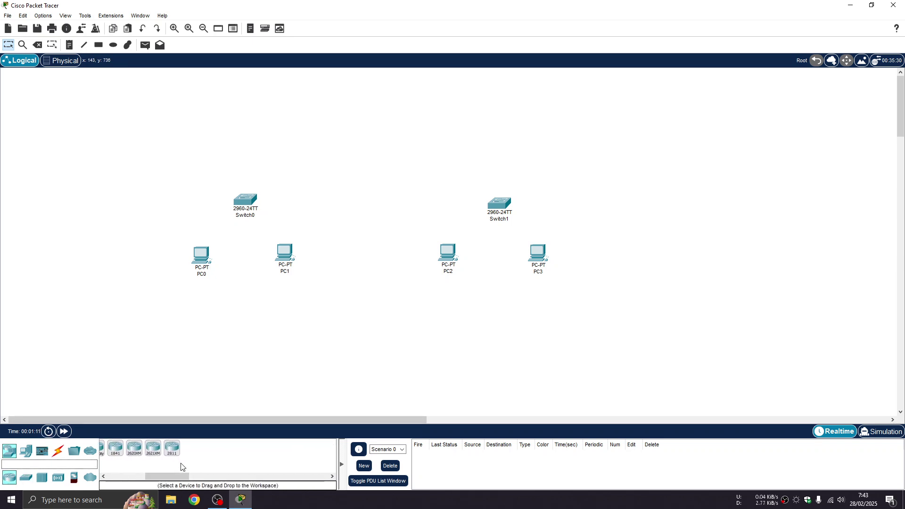
{"action": "left_click", "coordinate": [172, 450]}
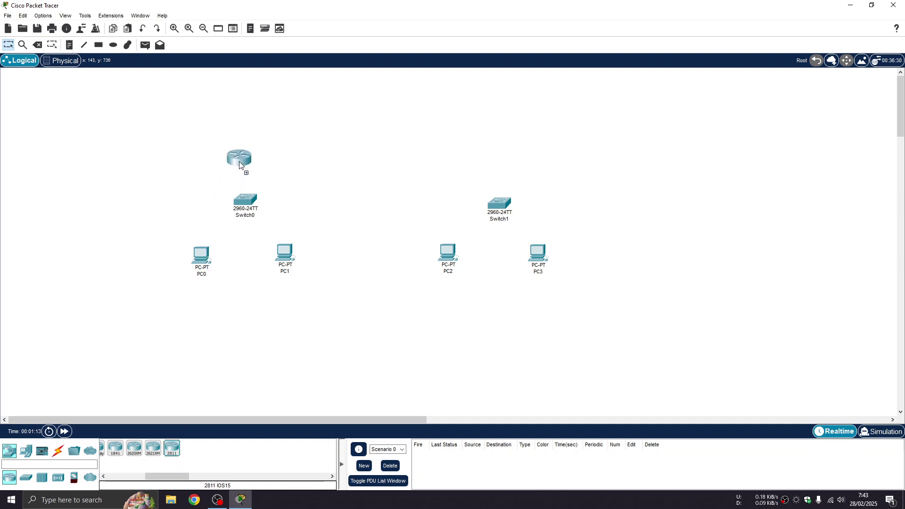
{"action": "left_click", "coordinate": [249, 134]}
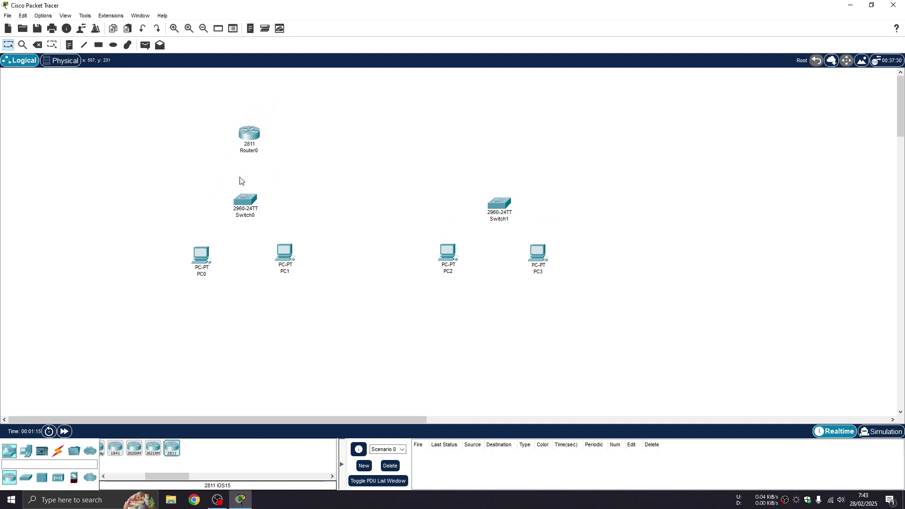
{"action": "left_click", "coordinate": [174, 451]}
{"action": "left_click", "coordinate": [500, 131]}
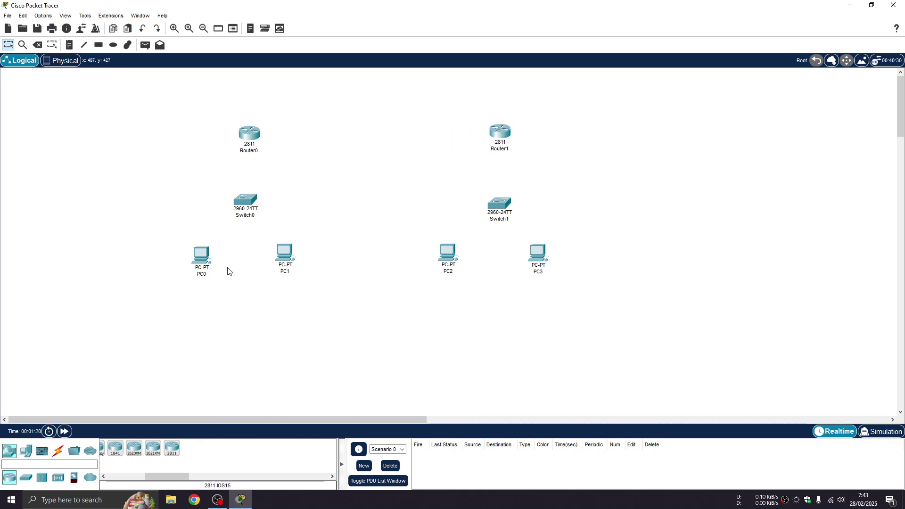
Step: Connect PC0's FastEthernet0 to Switch0's FastEthernet0/2 with a copper straight-through cable
{"action": "left_click", "coordinate": [58, 453]}
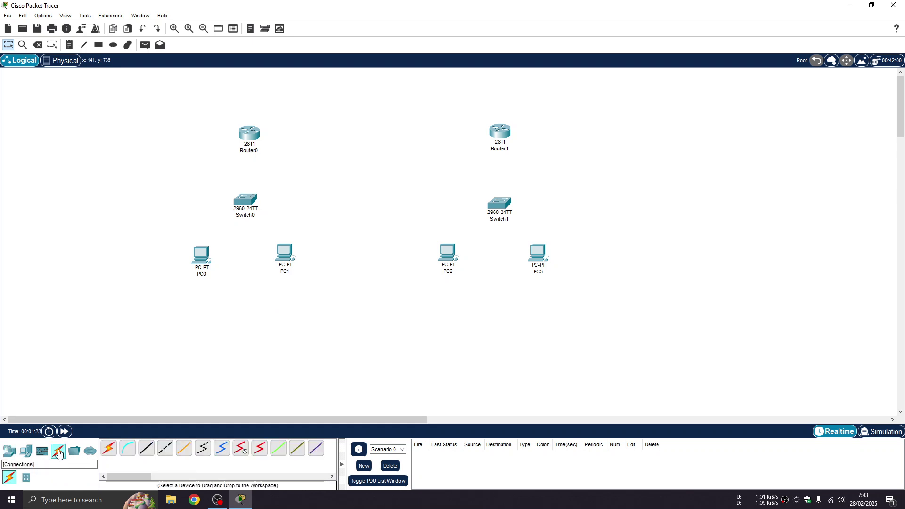
{"action": "left_click", "coordinate": [151, 452]}
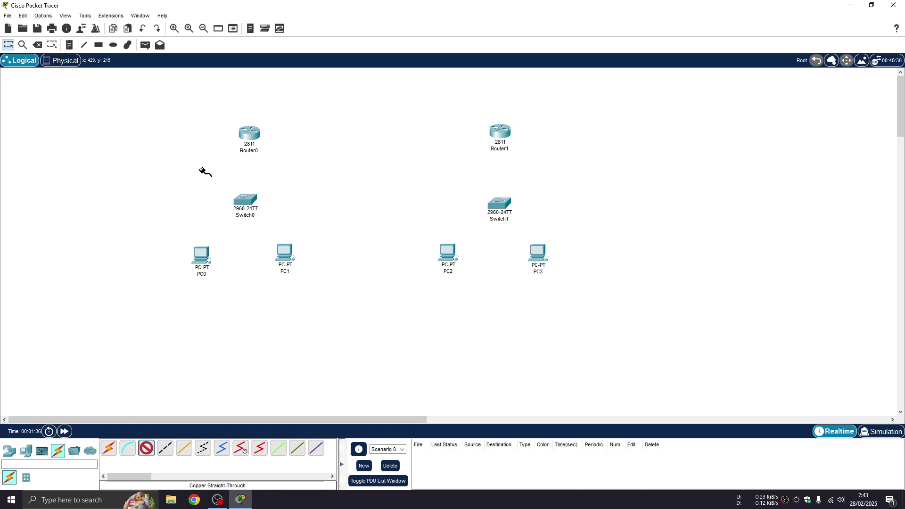
{"action": "left_click", "coordinate": [204, 257]}
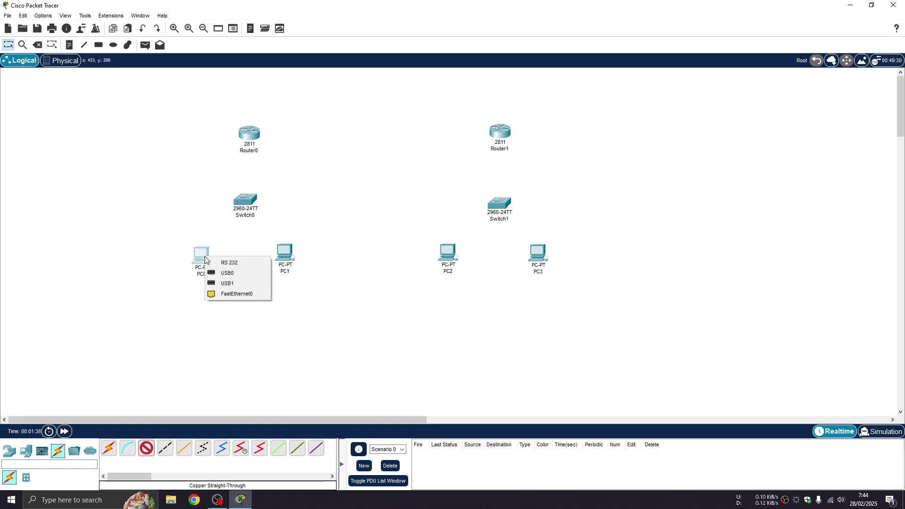
{"action": "left_click", "coordinate": [243, 293]}
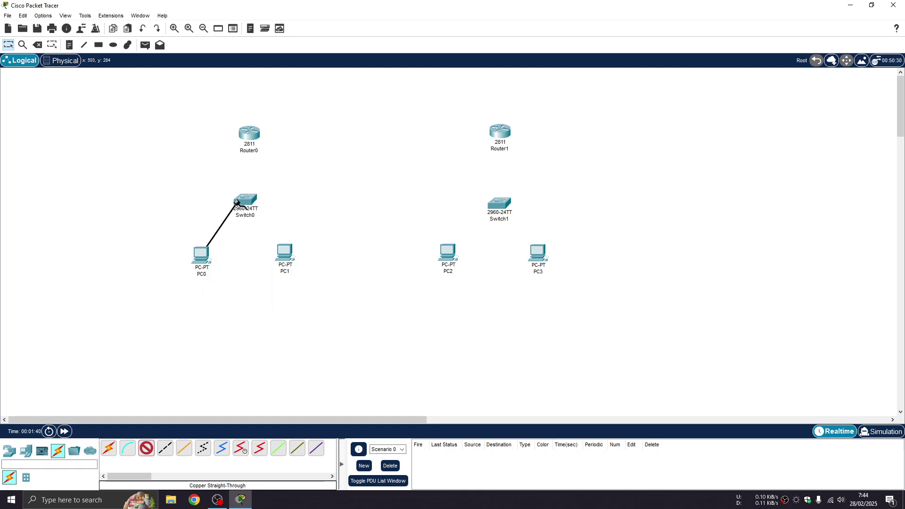
{"action": "mouse_move", "coordinate": [243, 200]}
{"action": "left_click", "coordinate": [247, 198]}
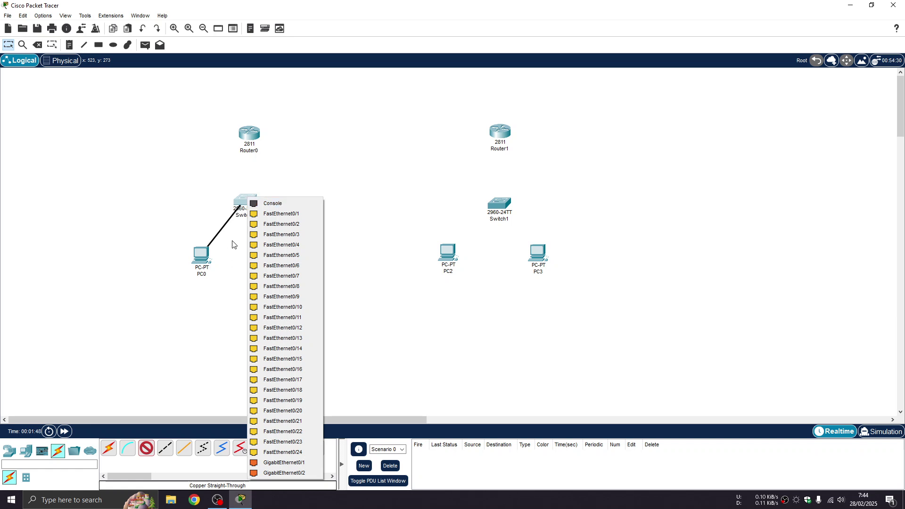
{"action": "left_click", "coordinate": [304, 225]}
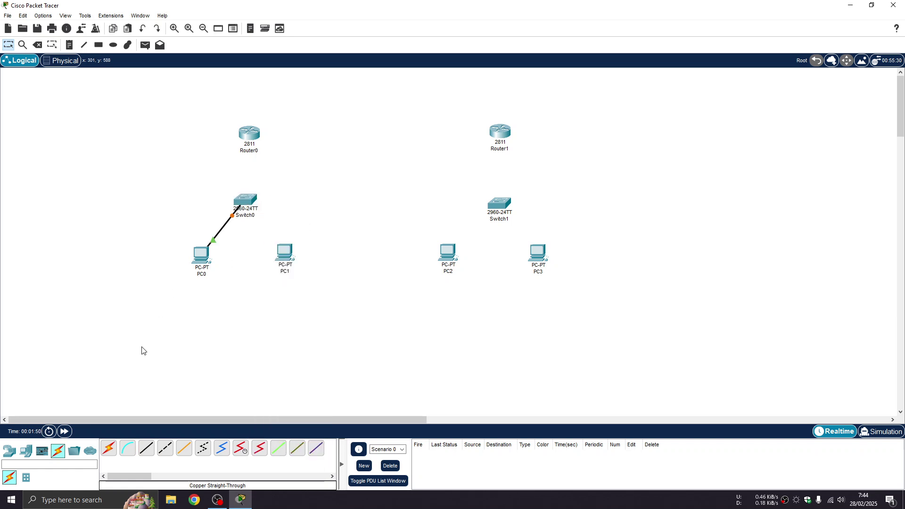
Step: Connect Switch0 to Router0's FastEthernet0/0 with a copper straight-through cable and move Switch0 directly below the router
{"action": "left_click", "coordinate": [248, 196]}
{"action": "left_click", "coordinate": [271, 213]}
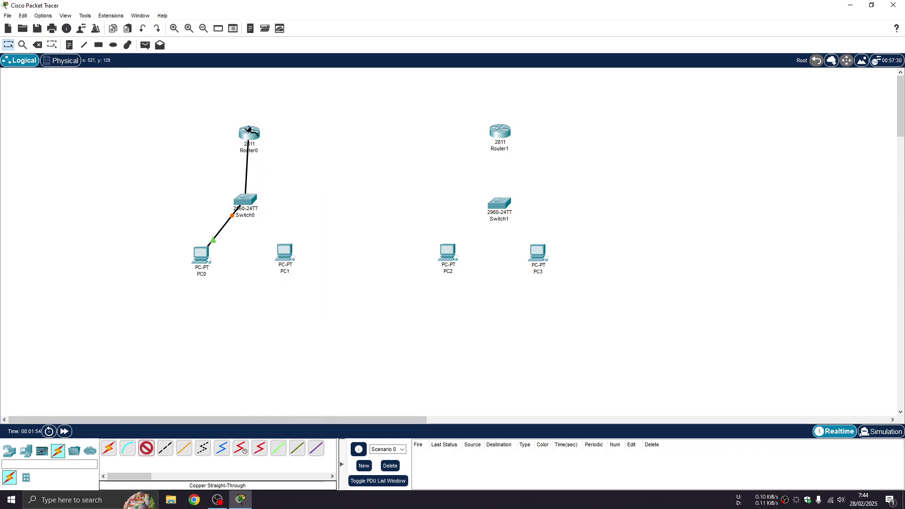
{"action": "left_click", "coordinate": [249, 132]}
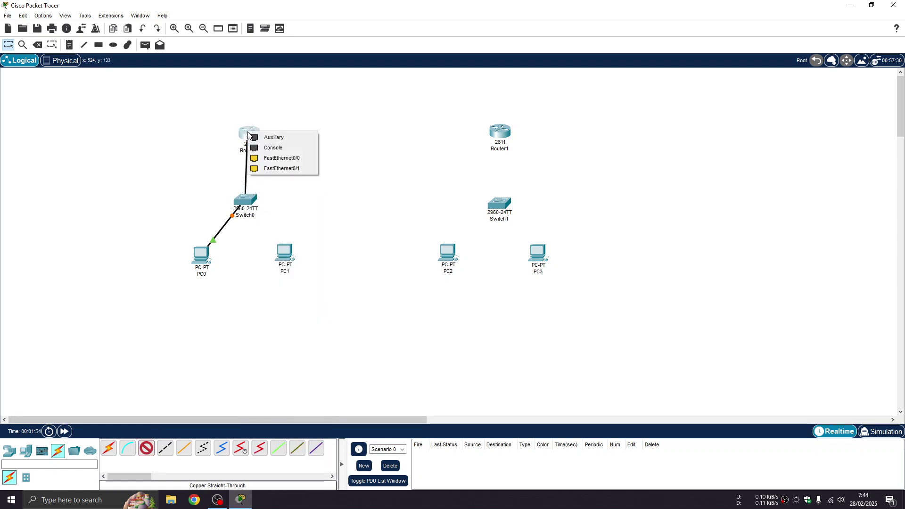
{"action": "left_click", "coordinate": [291, 160]}
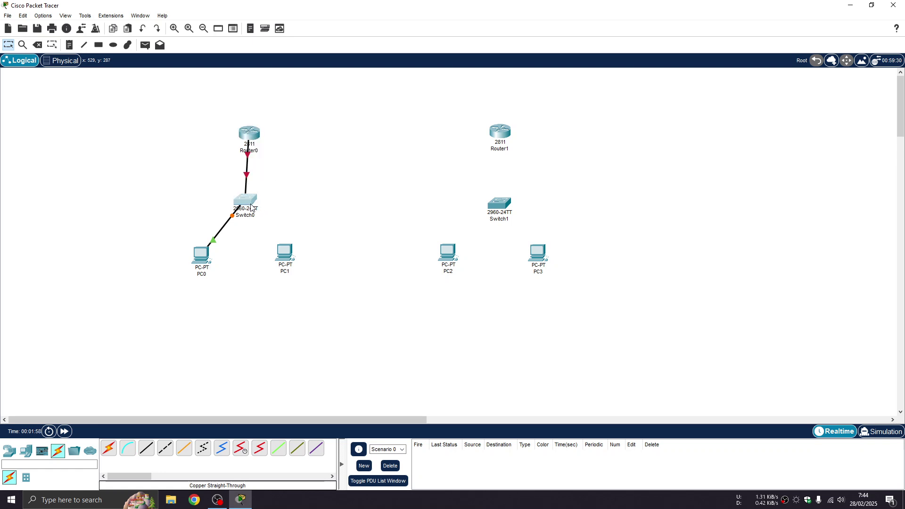
{"action": "left_click_drag", "start_coordinate": [250, 206], "coordinate": [254, 209]}
Step: Connect Switch0 to PC1's FastEthernet0 with a copper straight-through cable
{"action": "left_click", "coordinate": [146, 448]}
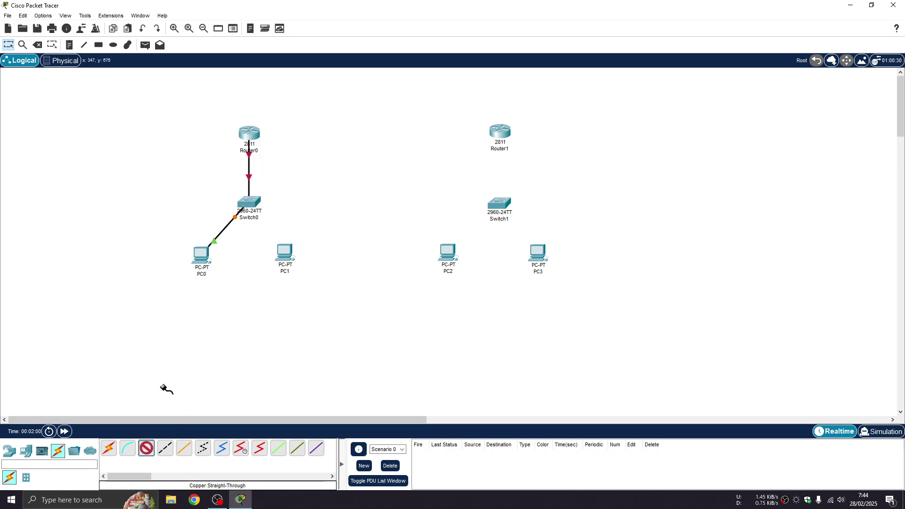
{"action": "left_click", "coordinate": [244, 200]}
{"action": "left_click", "coordinate": [278, 215]}
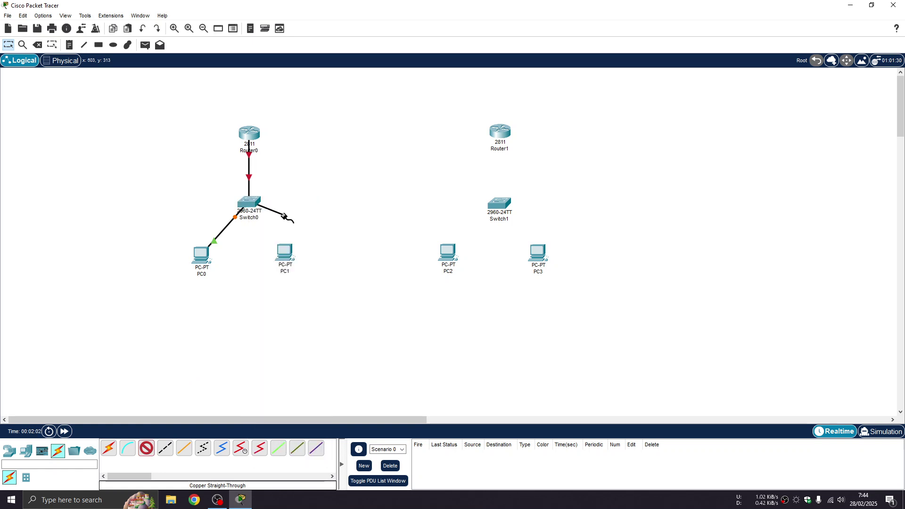
{"action": "left_click", "coordinate": [289, 253]}
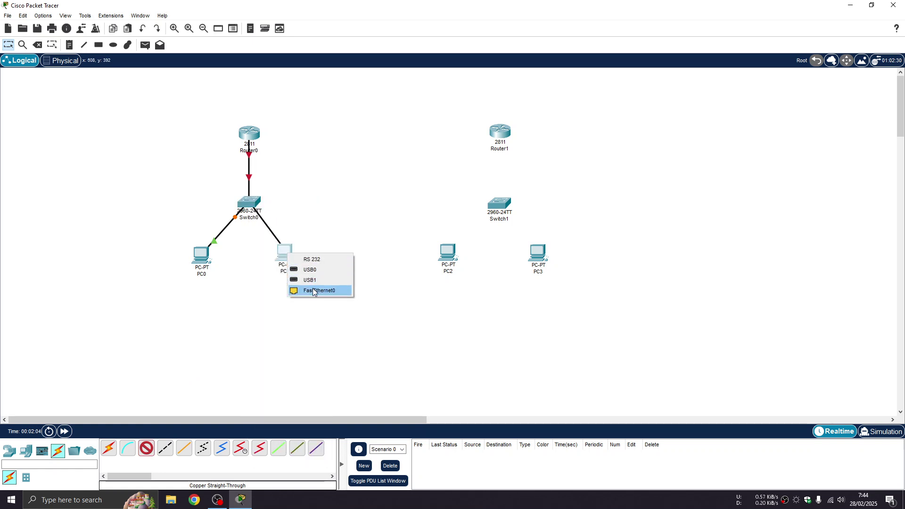
{"action": "left_click", "coordinate": [339, 291]}
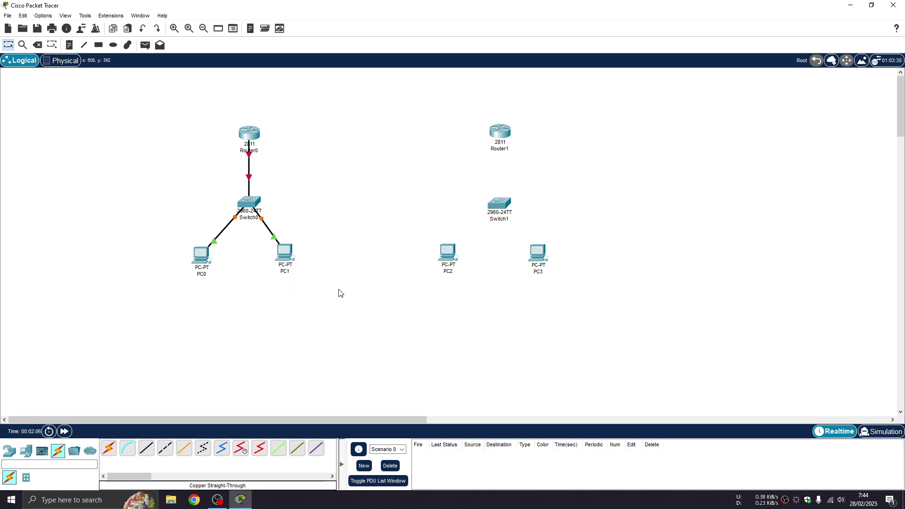
Step: Connect Router1's FastEthernet0/0 to Switch1 with a copper straight-through cable
{"action": "left_click", "coordinate": [147, 448]}
{"action": "left_click", "coordinate": [503, 133]}
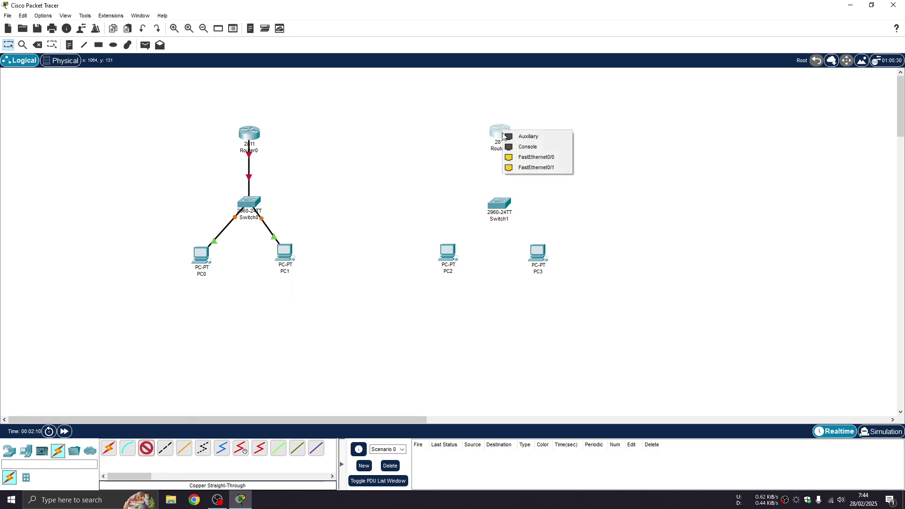
{"action": "left_click", "coordinate": [528, 157]}
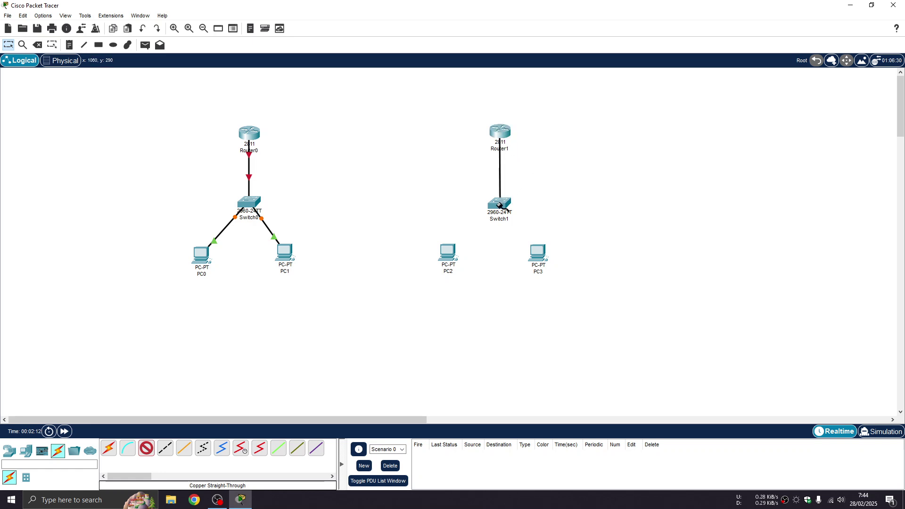
{"action": "left_click", "coordinate": [501, 203]}
{"action": "left_click", "coordinate": [510, 220]}
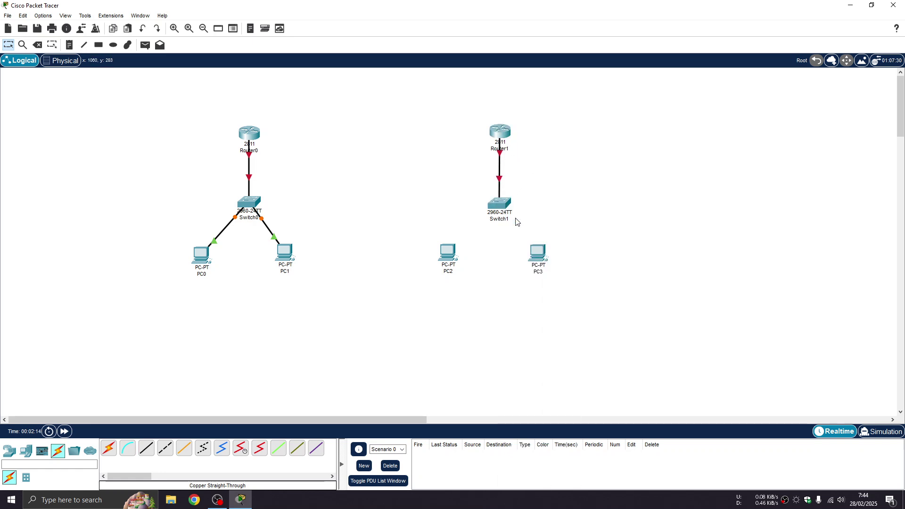
Step: Connect Switch1 to PC2's FastEthernet0 with a copper straight-through cable
{"action": "left_click", "coordinate": [147, 448]}
{"action": "left_click", "coordinate": [500, 205]}
{"action": "left_click", "coordinate": [519, 219]}
{"action": "left_click", "coordinate": [449, 253]}
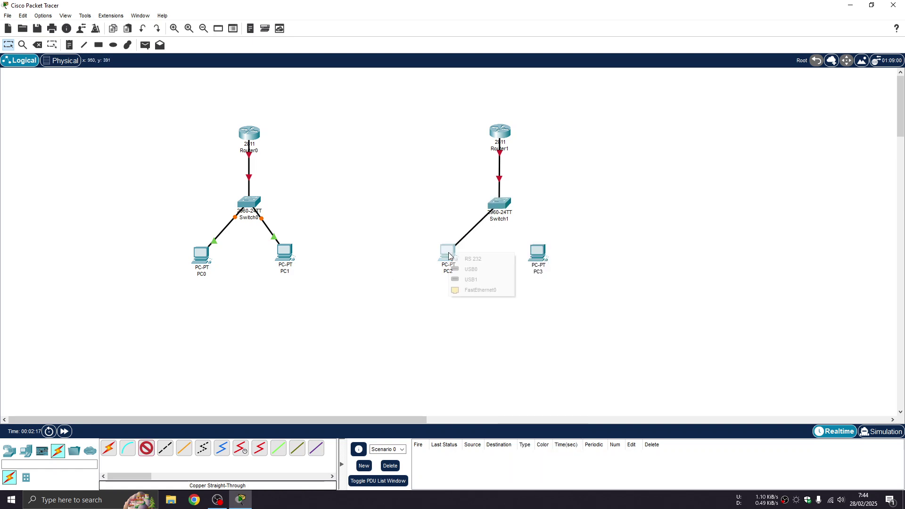
{"action": "left_click", "coordinate": [479, 290]}
Step: Connect Switch1 to PC3's FastEthernet0 with a copper straight-through cable
{"action": "left_click", "coordinate": [146, 448]}
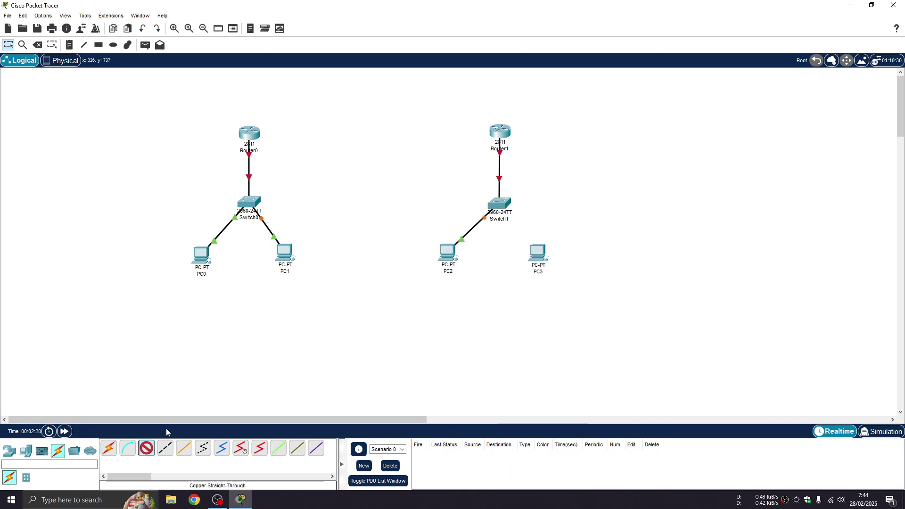
{"action": "left_click", "coordinate": [501, 203]}
{"action": "left_click", "coordinate": [519, 218]}
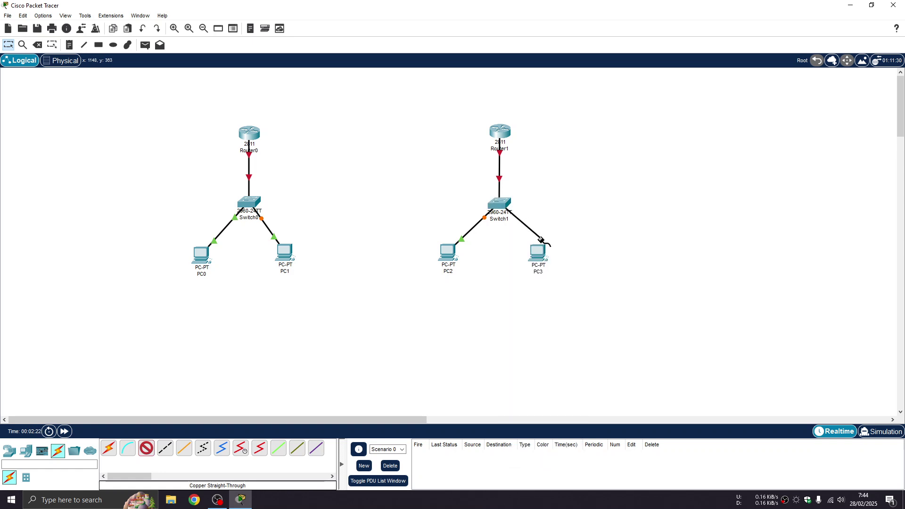
{"action": "left_click", "coordinate": [539, 254]}
{"action": "left_click", "coordinate": [556, 290]}
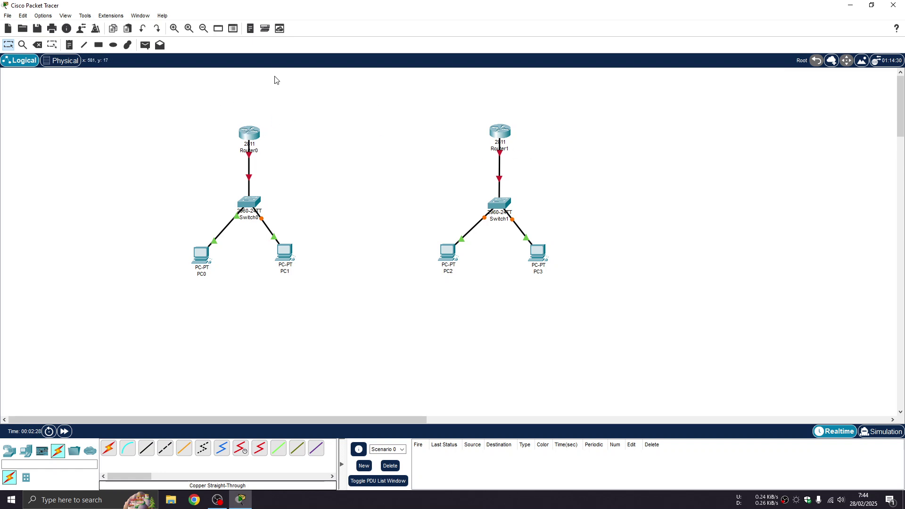
Step: Connect Router0's FastEthernet0/1 to Router1's FastEthernet0/1 with a copper cross-over cable
{"action": "left_click", "coordinate": [174, 29]}
{"action": "left_click_drag", "start_coordinate": [239, 423], "coordinate": [284, 421]}
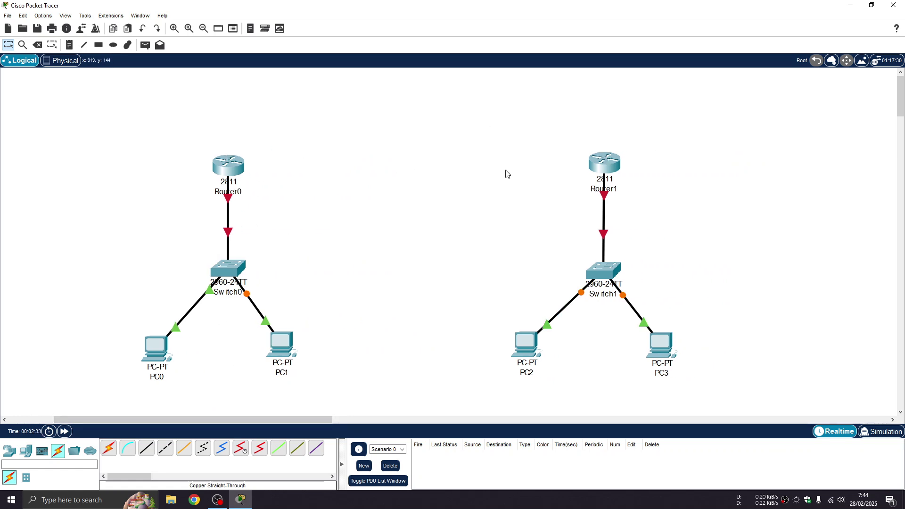
{"action": "left_click", "coordinate": [166, 451]}
{"action": "left_click", "coordinate": [233, 160]}
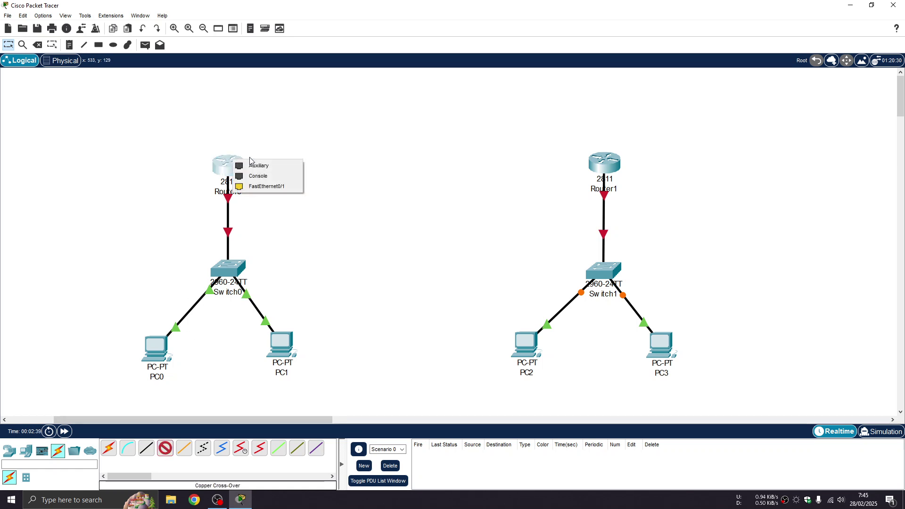
{"action": "left_click", "coordinate": [286, 187]}
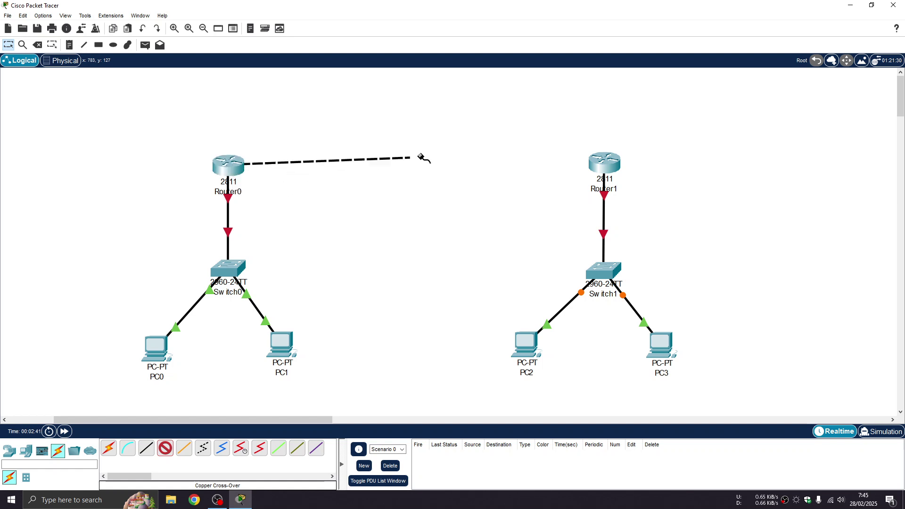
{"action": "left_click", "coordinate": [601, 164]}
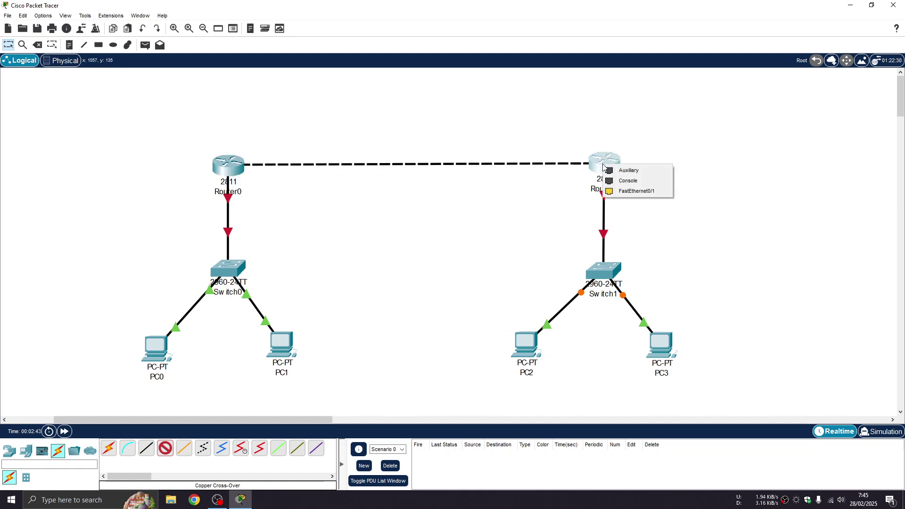
{"action": "left_click", "coordinate": [652, 192]}
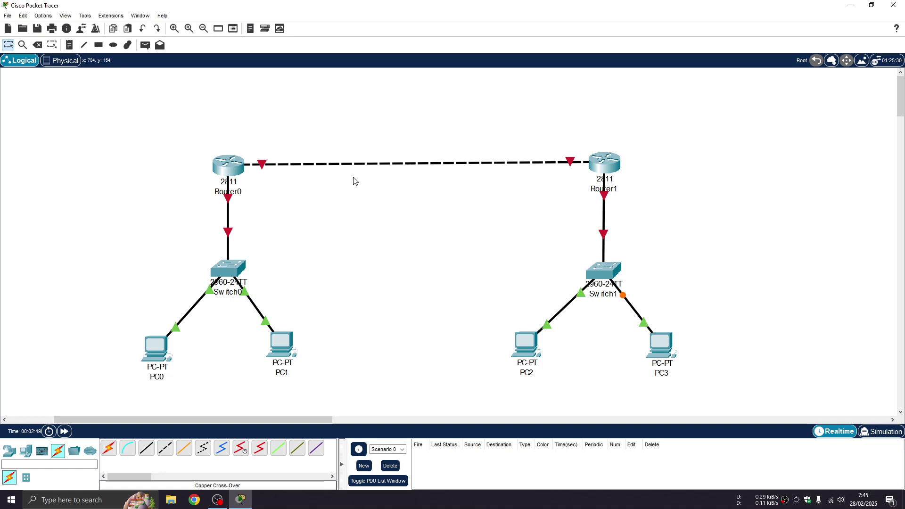
Step: Reposition PC3 slightly farther out and PC0 slightly inward beneath their switches
{"action": "left_click_drag", "start_coordinate": [659, 347], "coordinate": [675, 371]}
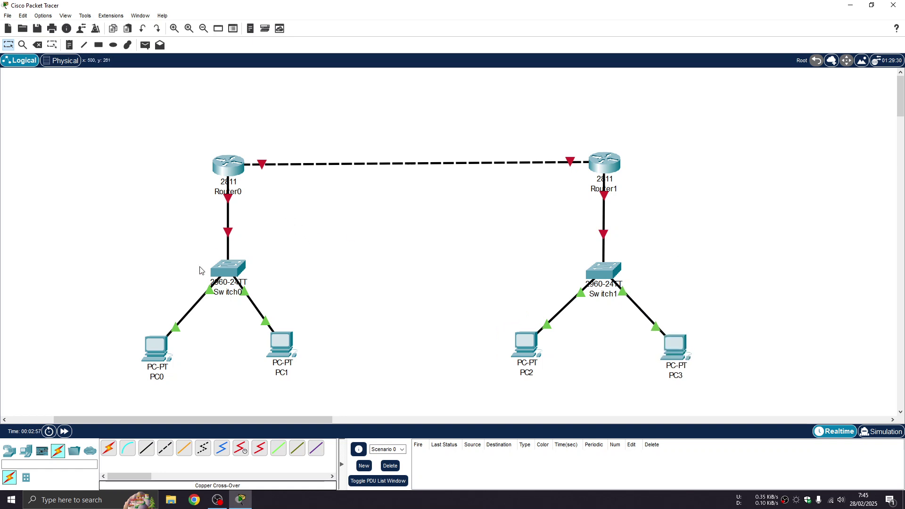
{"action": "left_click_drag", "start_coordinate": [156, 349], "coordinate": [162, 345]}
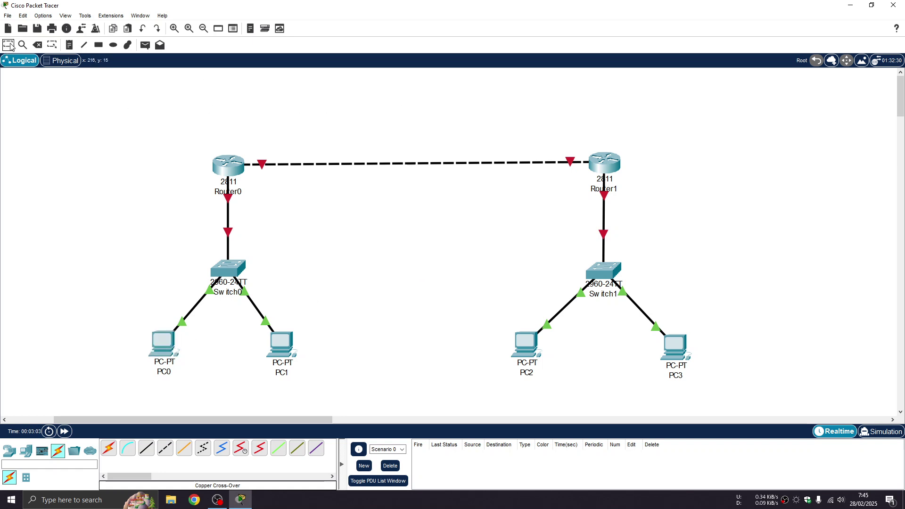
Step: Add the notes "IP 192.168.10.0/24" beside the Router0–Switch0 link and "192.168.100.0/24" beside the Router1–Switch1 link
{"action": "left_click", "coordinate": [69, 44]}
{"action": "left_click", "coordinate": [128, 232]}
{"action": "type", "text": "192.168.10.0/24"}
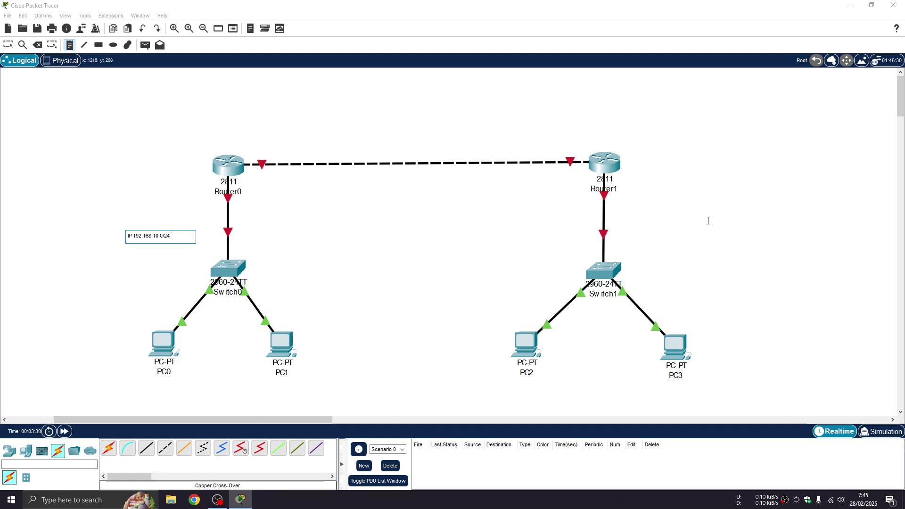
{"action": "left_click", "coordinate": [645, 239]}
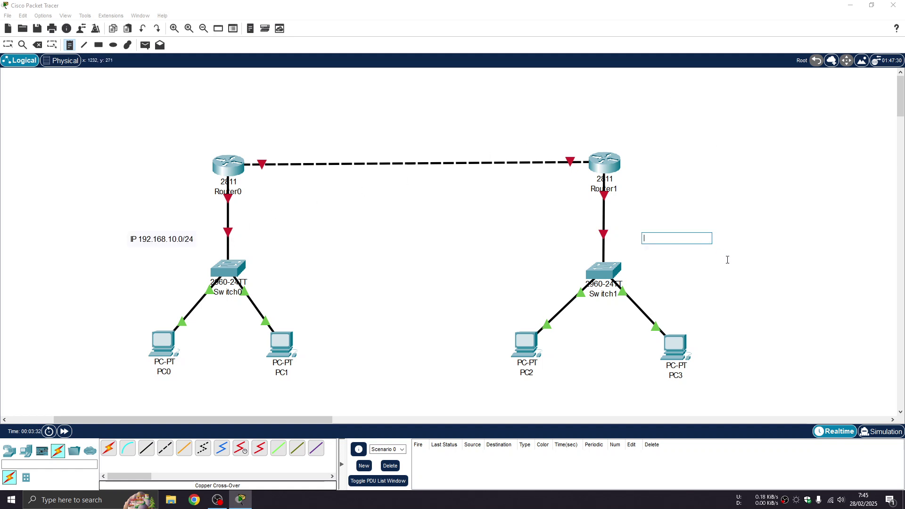
{"action": "type", "text": "192.168.100.0/24"}
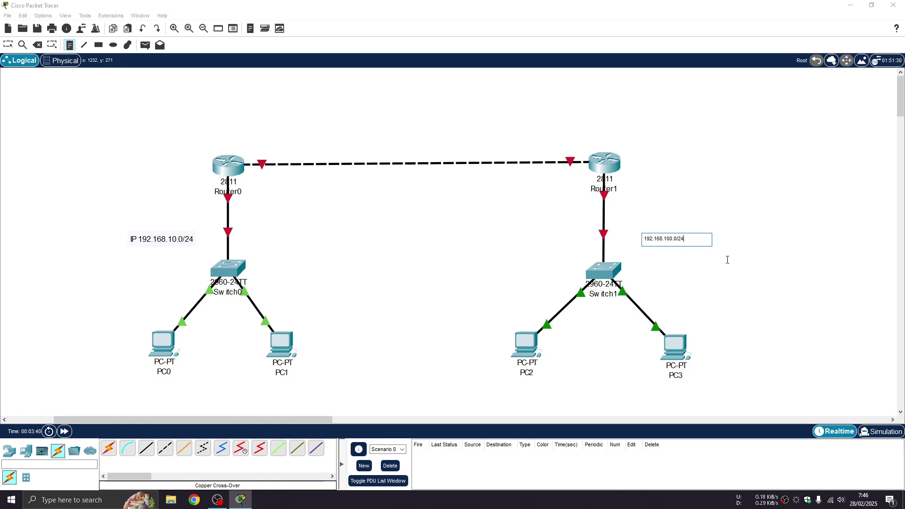
{"action": "left_click", "coordinate": [9, 49]}
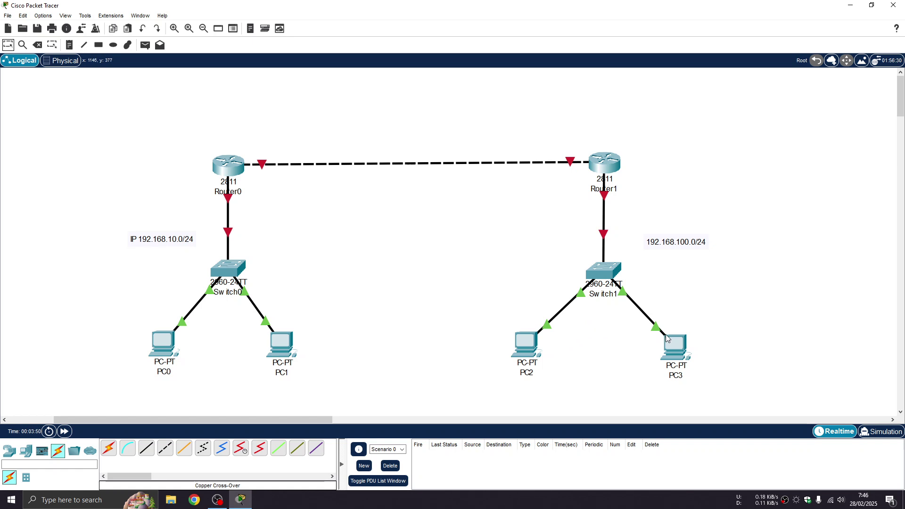
Step: Move PC3 up slightly to line it up with PC2
{"action": "left_click", "coordinate": [685, 357]}
{"action": "left_click_drag", "start_coordinate": [685, 357], "coordinate": [685, 350]}
{"action": "left_click", "coordinate": [773, 308]}
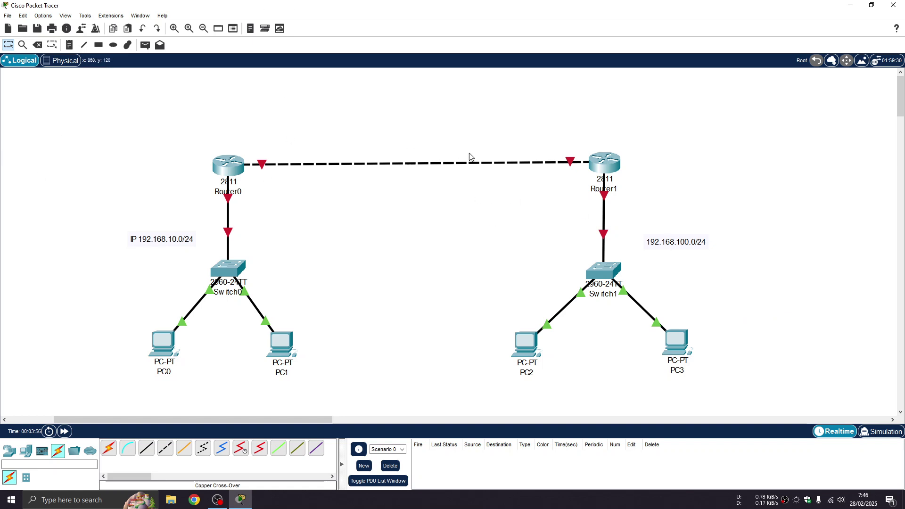
Step: Add the notes "IP 10.10.10.1" at Router0's end and "10.10.10.2/24" at Router1's end of the inter-router link
{"action": "left_click", "coordinate": [69, 45]}
{"action": "left_click", "coordinate": [258, 150]}
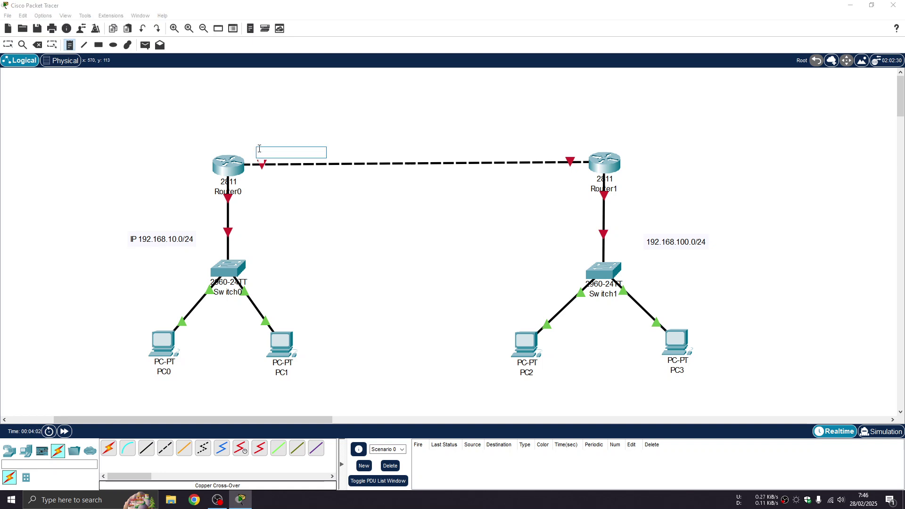
{"action": "type", "text": "10.10.10."}
{"action": "type", "text": "10.10.1"}
{"action": "left_click", "coordinate": [537, 151]}
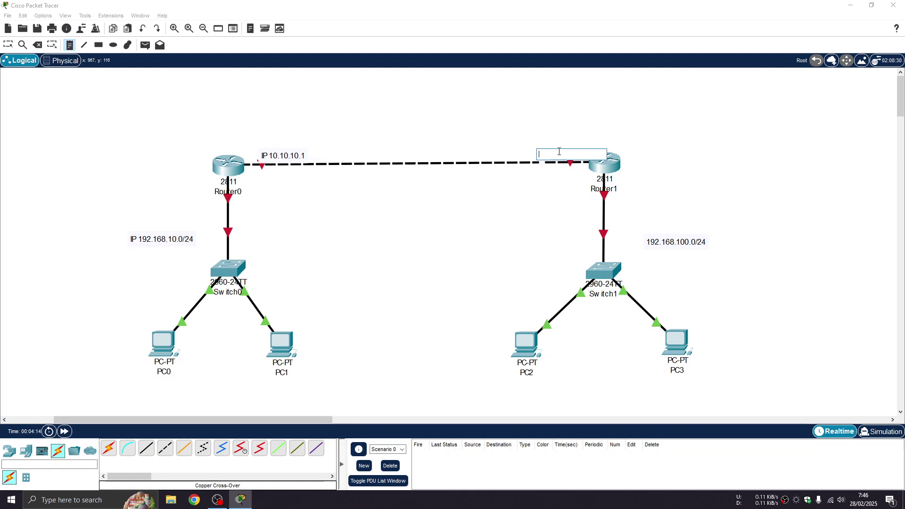
{"action": "type", "text": "10.10.10.2/24"}
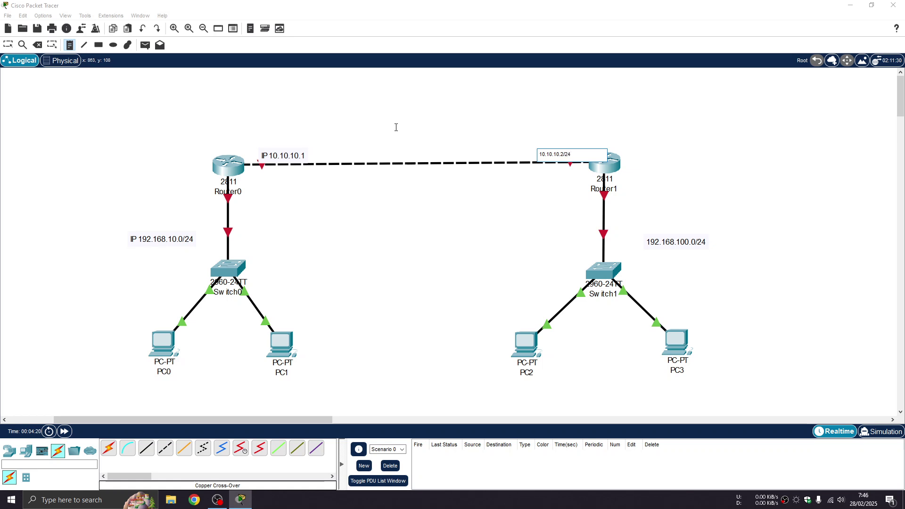
{"action": "key", "text": "Escape"}
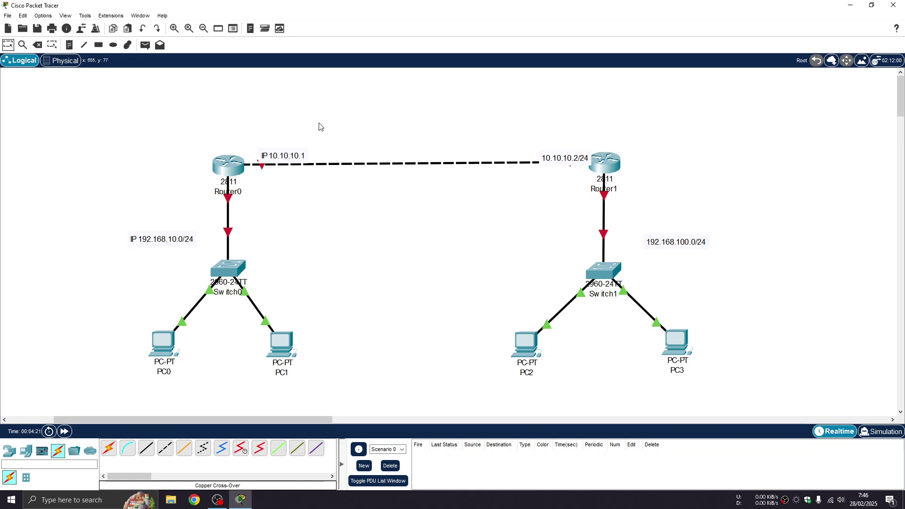
Step: Edit the inter-router link notes to read "IP 10.10.10.1 /24" and "10.10.10.2 /24"
{"action": "double_click", "coordinate": [306, 155]}
{"action": "type", "text": "?"}
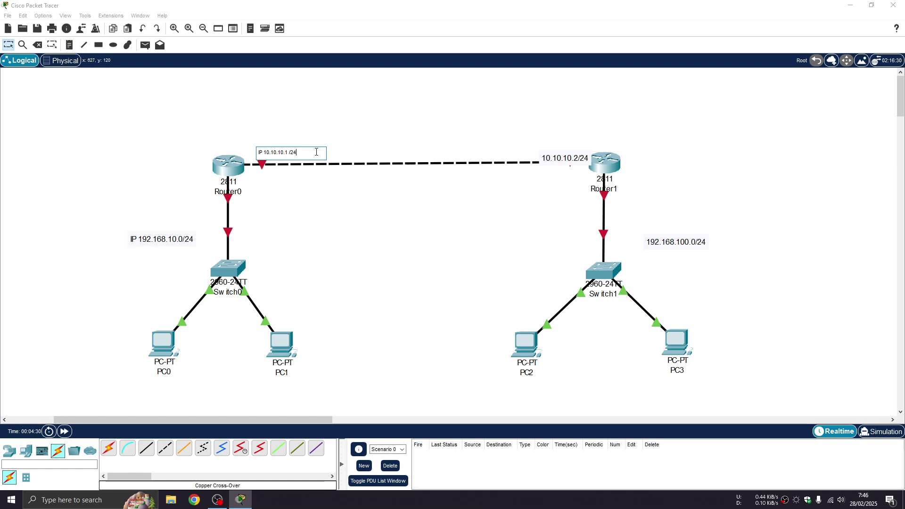
{"action": "double_click", "coordinate": [581, 159]}
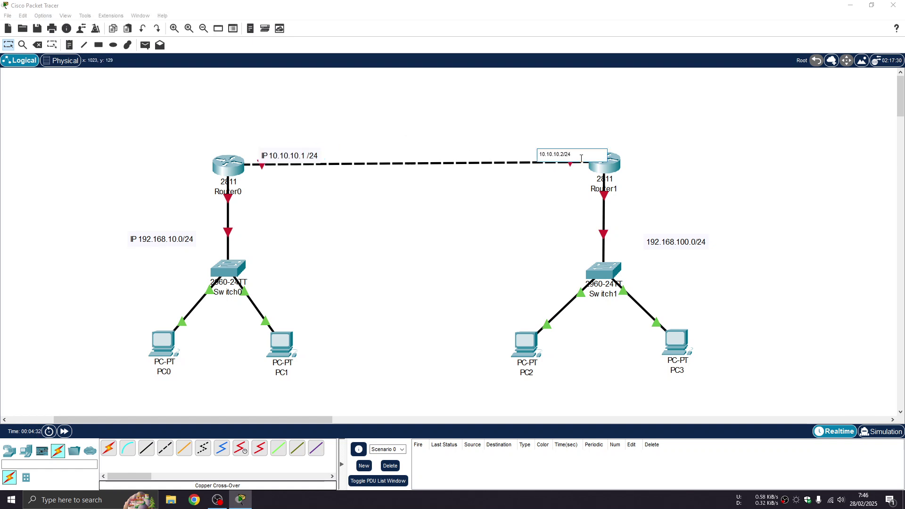
{"action": "left_click", "coordinate": [567, 154]}
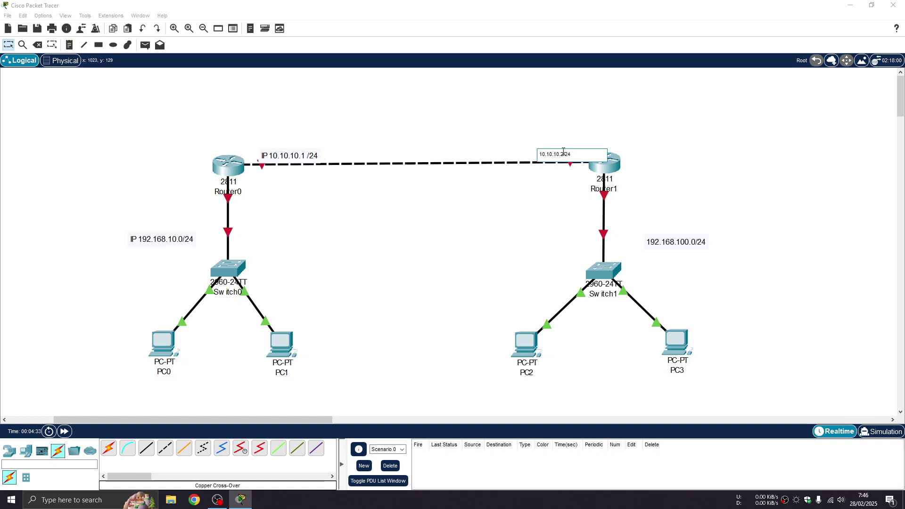
{"action": "left_click", "coordinate": [485, 253]}
Step: Move both 10.10.10.x notes above the inter-router link and shift the 192.168.100.0/24 note farther from Switch1
{"action": "left_click_drag", "start_coordinate": [283, 156], "coordinate": [283, 143]}
{"action": "left_click_drag", "start_coordinate": [558, 161], "coordinate": [546, 147]}
{"action": "left_click", "coordinate": [463, 110]}
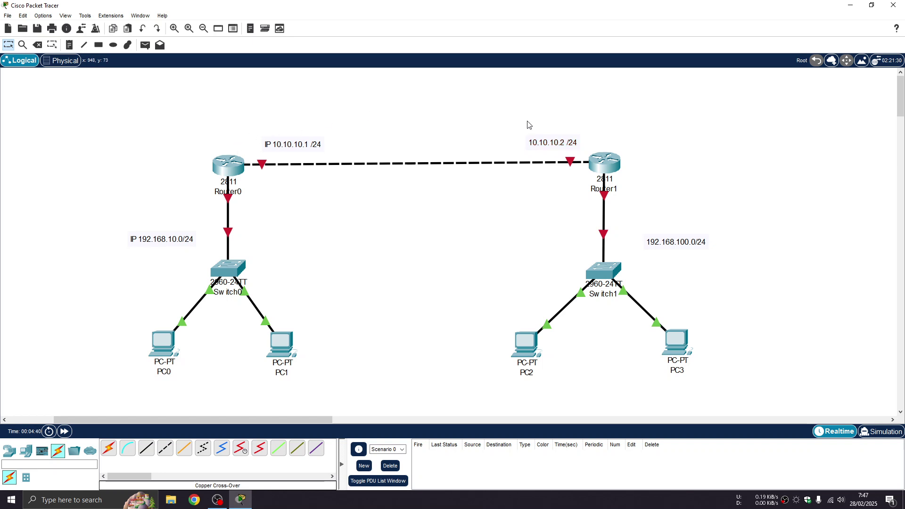
{"action": "left_click_drag", "start_coordinate": [683, 243], "coordinate": [709, 247]}
Step: Add the notes "192.168.10.1 /24" below Router0 and "192.168.100.1 /24" below Router1, next to their LAN links
{"action": "left_click", "coordinate": [69, 46]}
{"action": "left_click", "coordinate": [242, 203]}
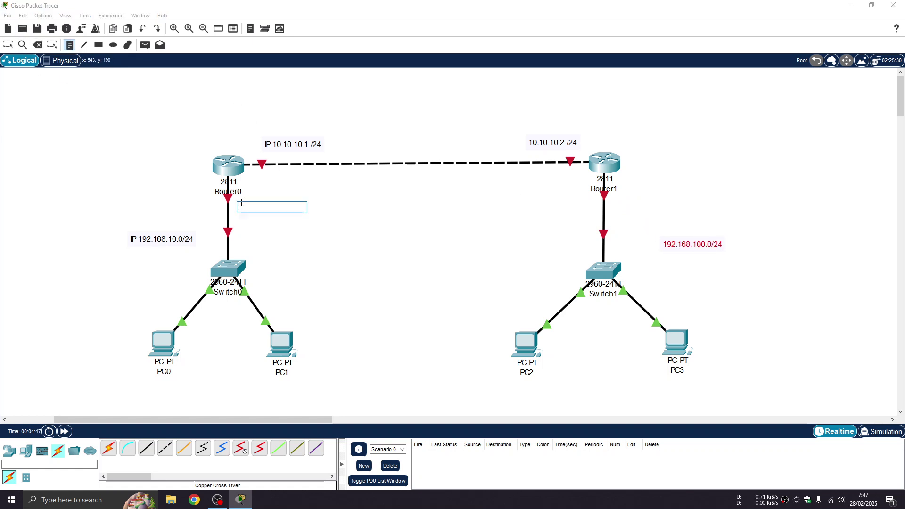
{"action": "type", "text": "192.168.10.1 /24"}
{"action": "left_click", "coordinate": [543, 205]}
{"action": "type", "text": "192.168.100."}
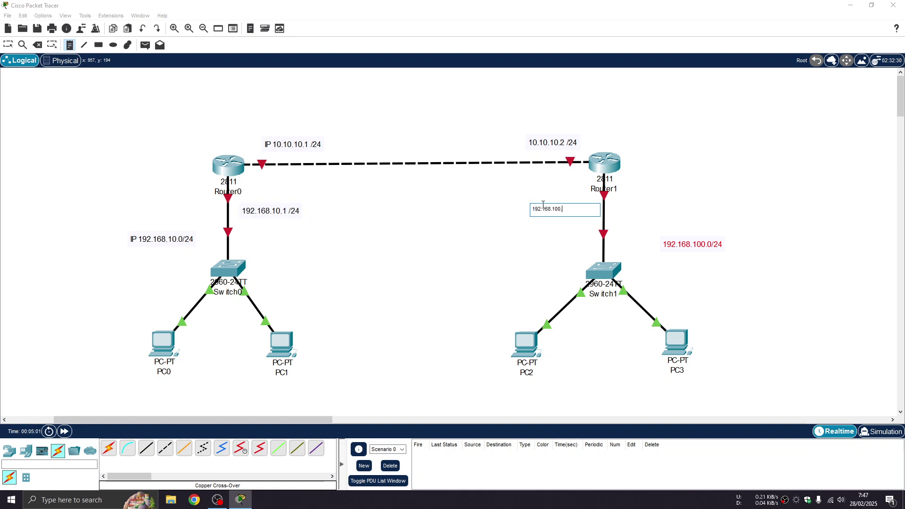
{"action": "type", "text": "1 /24"}
{"action": "left_click", "coordinate": [9, 45]}
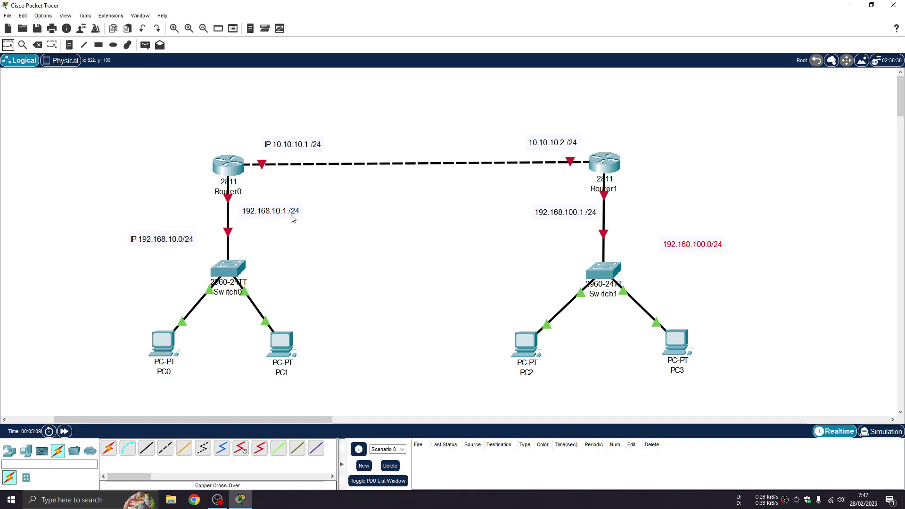
Step: Move the 192.168.10.0/24 and 192.168.10.1 /24 notes onto the link between Router0 and Switch0
{"action": "left_click", "coordinate": [161, 244]}
{"action": "left_click_drag", "start_coordinate": [161, 244], "coordinate": [228, 246]}
{"action": "left_click_drag", "start_coordinate": [267, 213], "coordinate": [225, 212]}
Step: Rename Router0 as Router_1 and Router1 as Router_2
{"action": "left_click", "coordinate": [241, 193]}
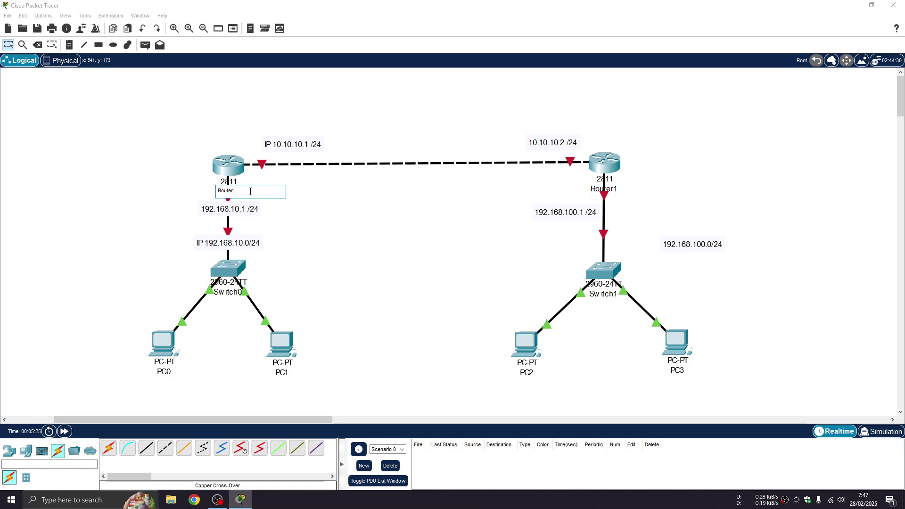
{"action": "type", "text": "_"}
{"action": "key", "text": "Return"}
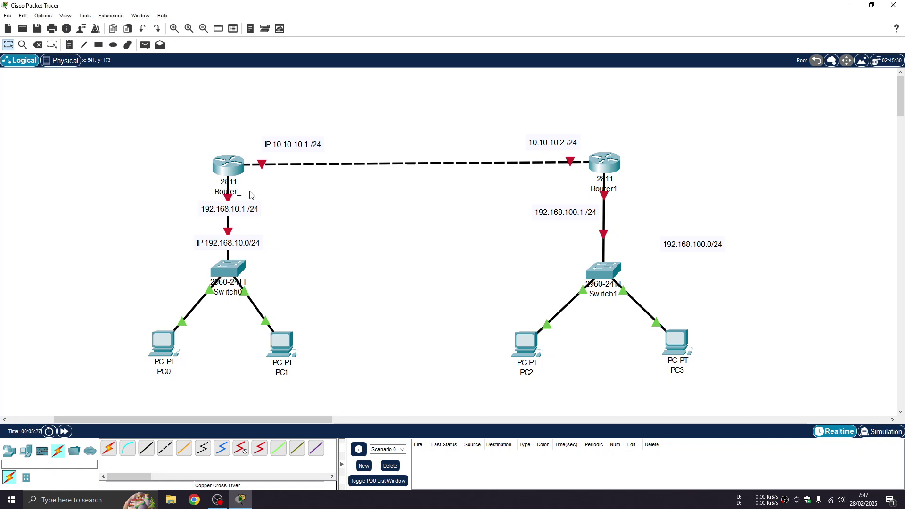
{"action": "left_click", "coordinate": [243, 192]}
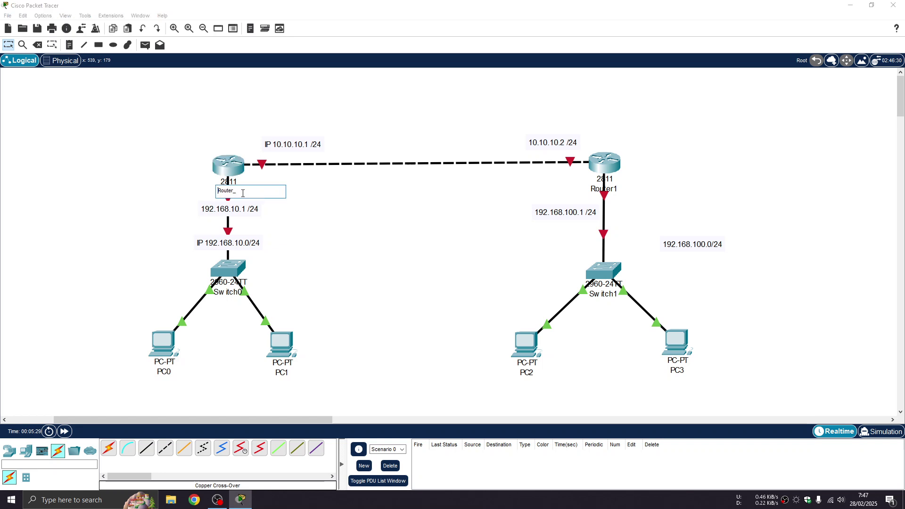
{"action": "type", "text": "1"}
{"action": "left_click", "coordinate": [628, 192]}
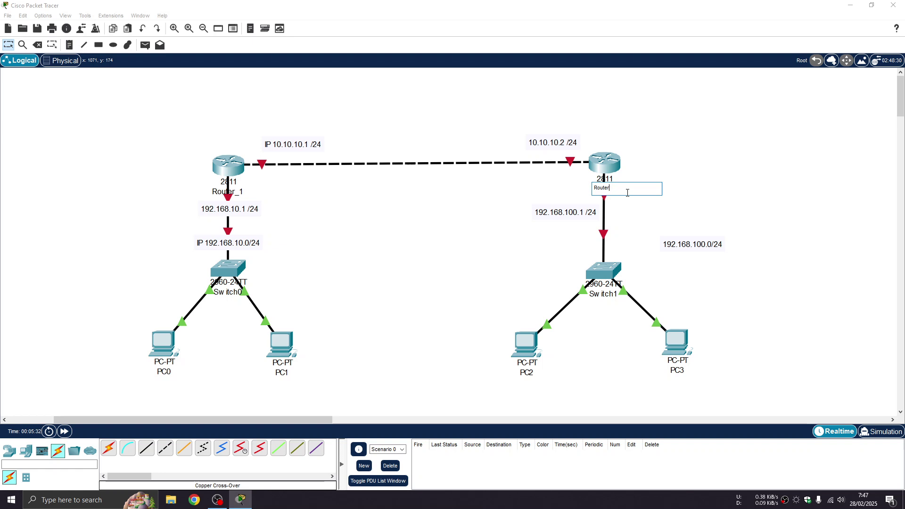
{"action": "key", "text": "Return"}
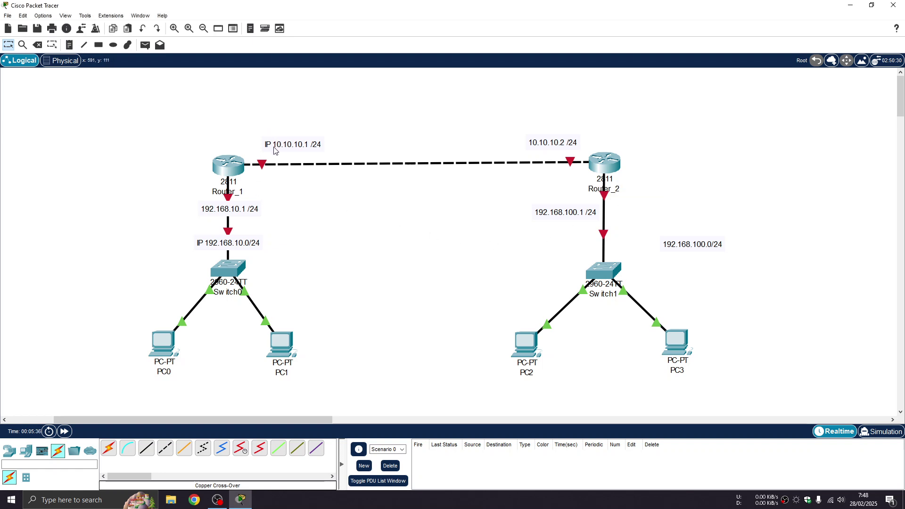
Step: Shift the 10.10.10.1 note closer to Router_1 and place the two network-address notes beside Switch0 and Switch1
{"action": "left_click_drag", "start_coordinate": [279, 146], "coordinate": [273, 150]}
{"action": "left_click", "coordinate": [313, 178]}
{"action": "left_click_drag", "start_coordinate": [245, 245], "coordinate": [175, 271]}
{"action": "left_click_drag", "start_coordinate": [696, 250], "coordinate": [677, 278]}
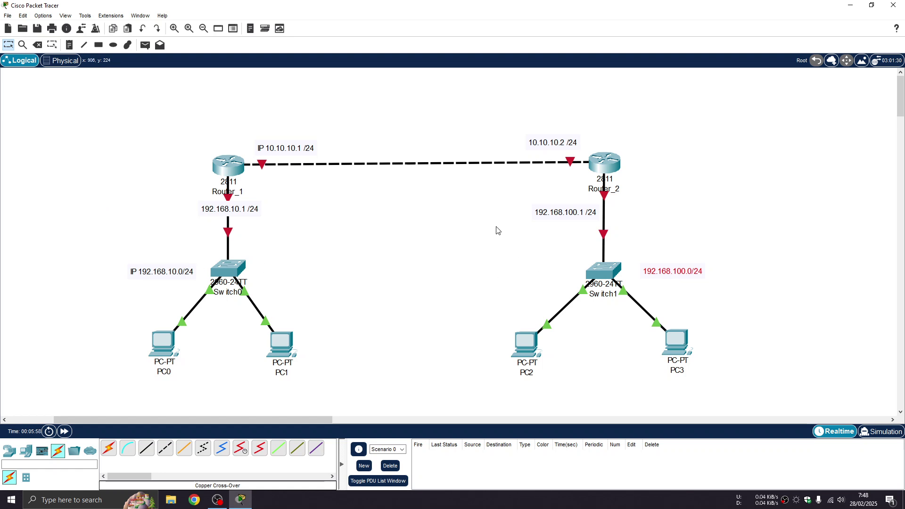
{"action": "left_click", "coordinate": [457, 290]}
Step: Nudge Switch1 slightly right and adjust PC3's position slightly
{"action": "left_click_drag", "start_coordinate": [608, 279], "coordinate": [612, 279]}
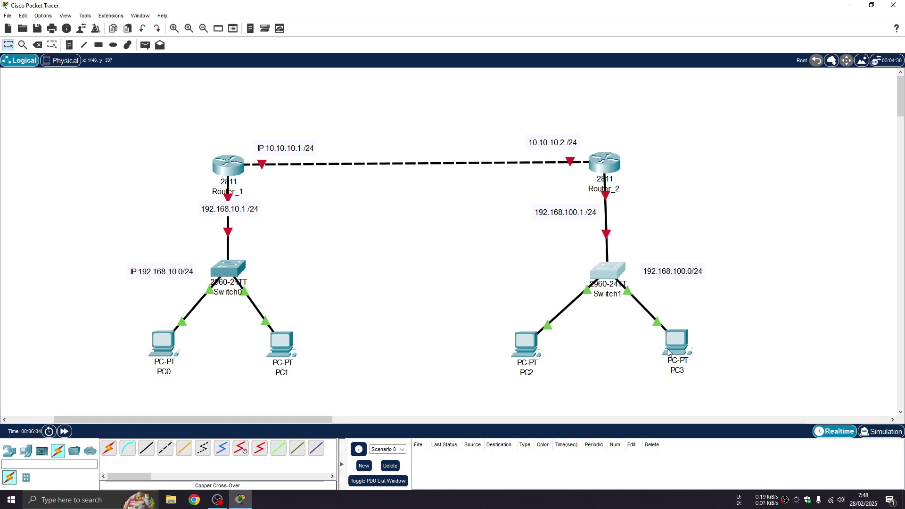
{"action": "left_click_drag", "start_coordinate": [683, 351], "coordinate": [682, 352]}
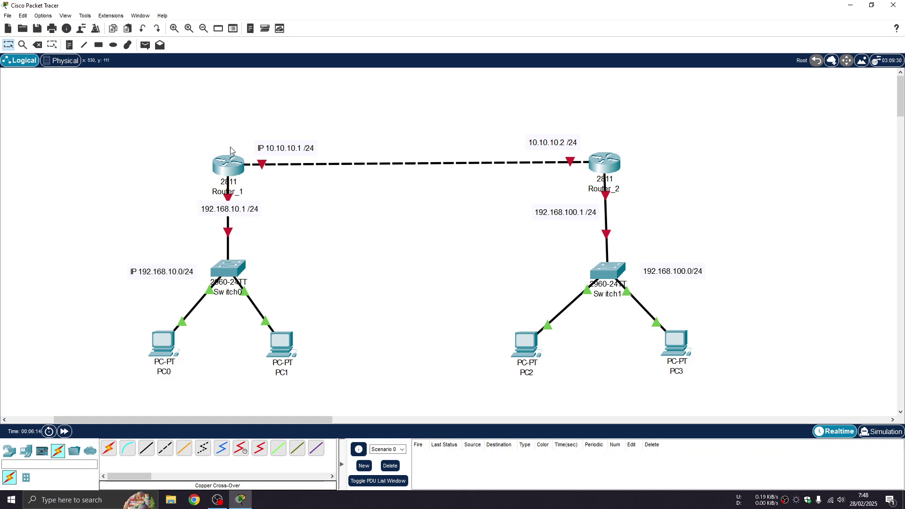
Step: Open Router_1's command line, answer no to the initial configuration dialog, start the console session and move its window clear of Router_1
{"action": "left_click", "coordinate": [228, 166]}
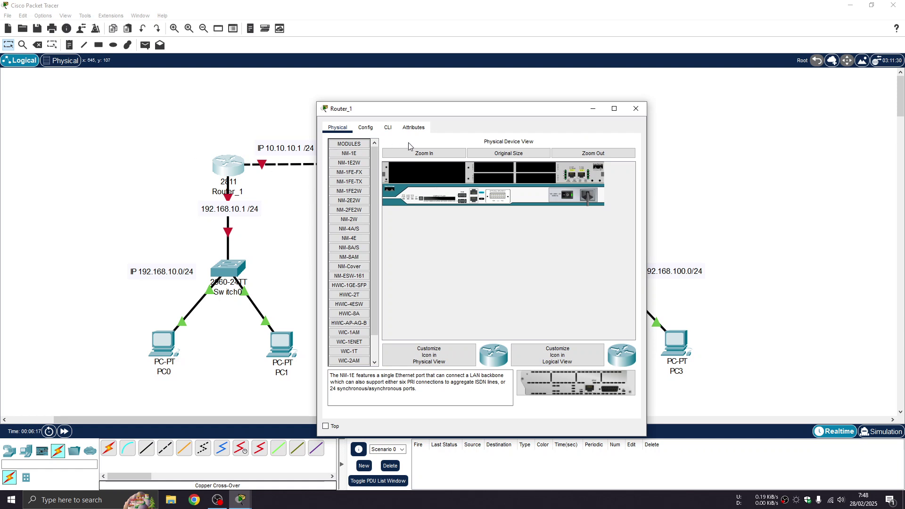
{"action": "left_click", "coordinate": [389, 130]}
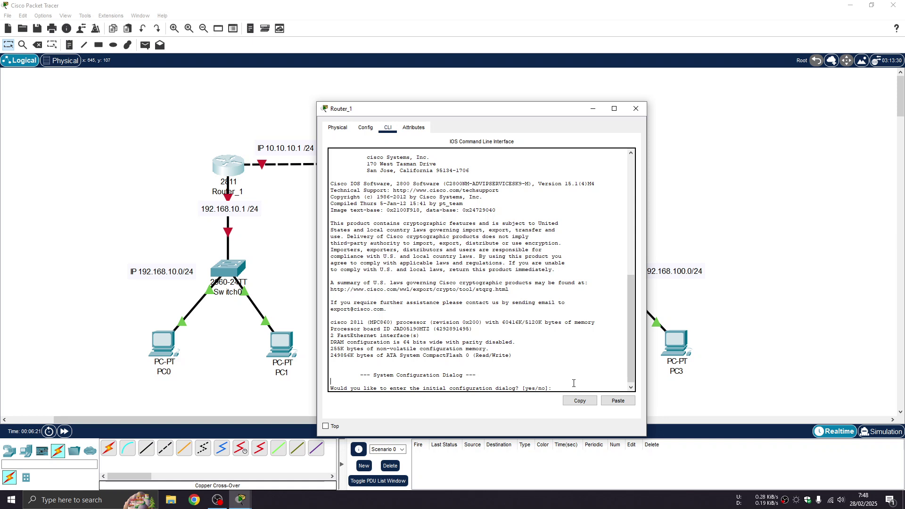
{"action": "type", "text": "no"}
{"action": "key", "text": "Return"}
{"action": "key", "text": "Return"}
{"action": "key", "text": "Return"}
{"action": "key", "text": "Return"}
{"action": "key", "text": "Return"}
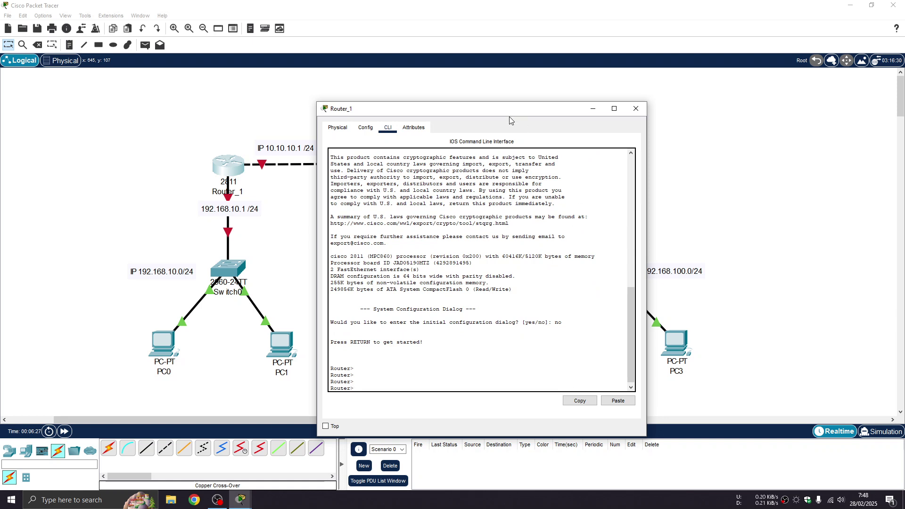
{"action": "left_click_drag", "start_coordinate": [489, 113], "coordinate": [753, 75]}
{"action": "left_click_drag", "start_coordinate": [573, 39], "coordinate": [508, 48]}
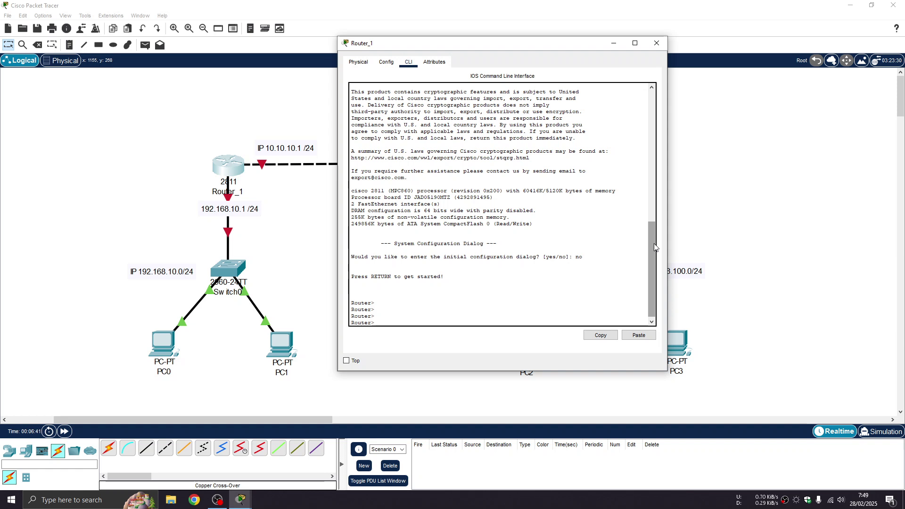
Step: Enter privileged mode on Router_1 with enable and open global configuration mode with configure terminal
{"action": "type", "text": "enable"}
{"action": "key", "text": "Return"}
{"action": "key", "text": "Return"}
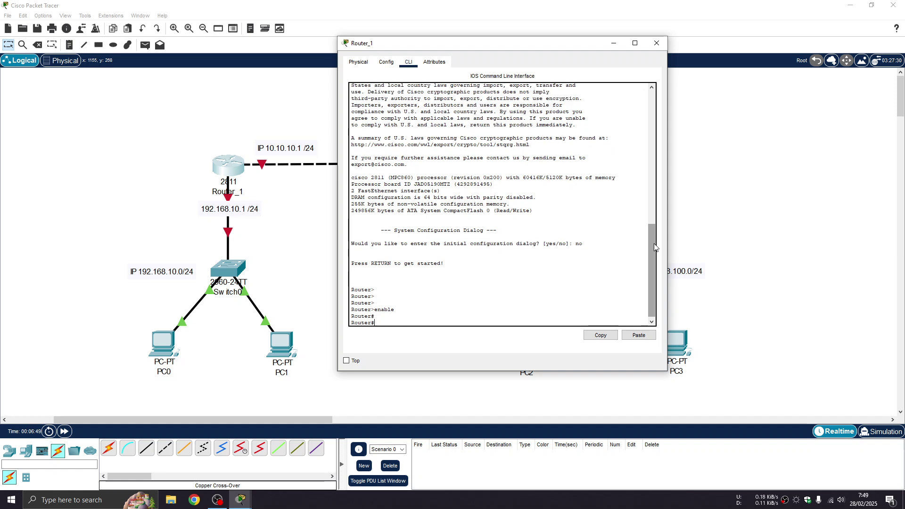
{"action": "type", "text": "conf"}
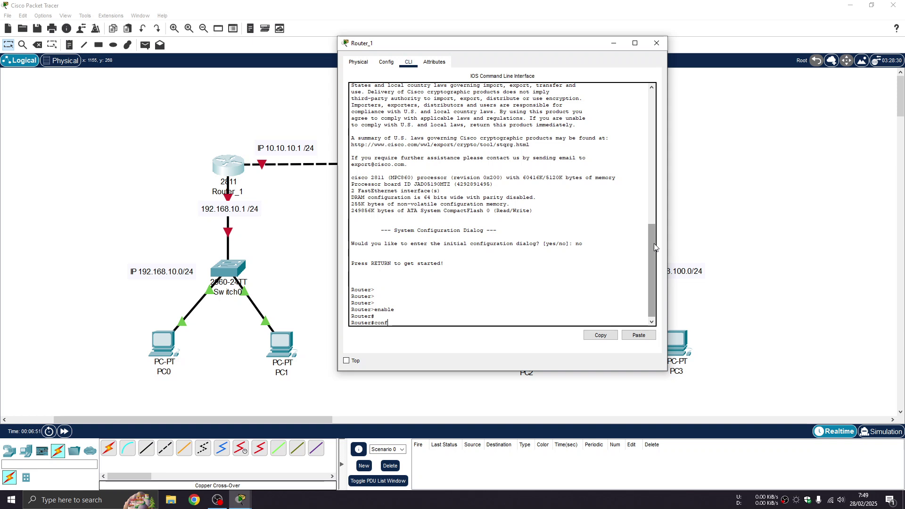
{"action": "type", "text": "igure terminal"}
{"action": "key", "text": "Return"}
{"action": "key", "text": "Return"}
{"action": "key", "text": "Return"}
{"action": "key", "text": "Return"}
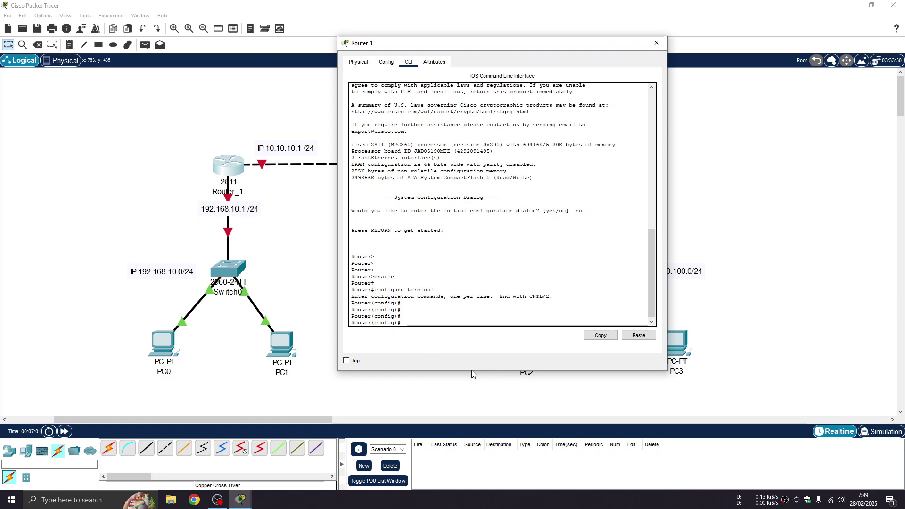
Step: Set the router's hostname to Router_1
{"action": "type", "text": "hostname Router_1"}
{"action": "key", "text": "Return"}
{"action": "key", "text": "Return"}
{"action": "key", "text": "Return"}
{"action": "key", "text": "Return"}
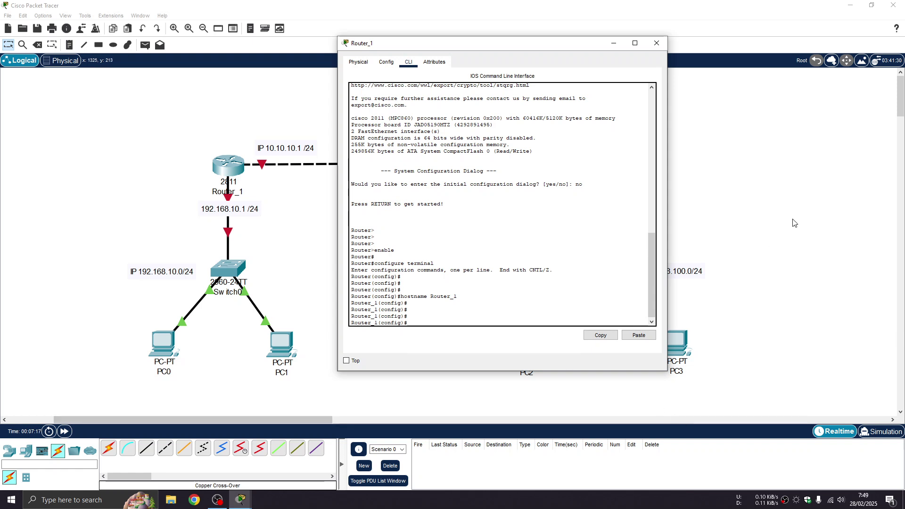
Step: Move Router_1's window clear of the 192.168.10.0 LAN and enter configuration mode for interface fa0/0
{"action": "left_click_drag", "start_coordinate": [521, 46], "coordinate": [587, 81]}
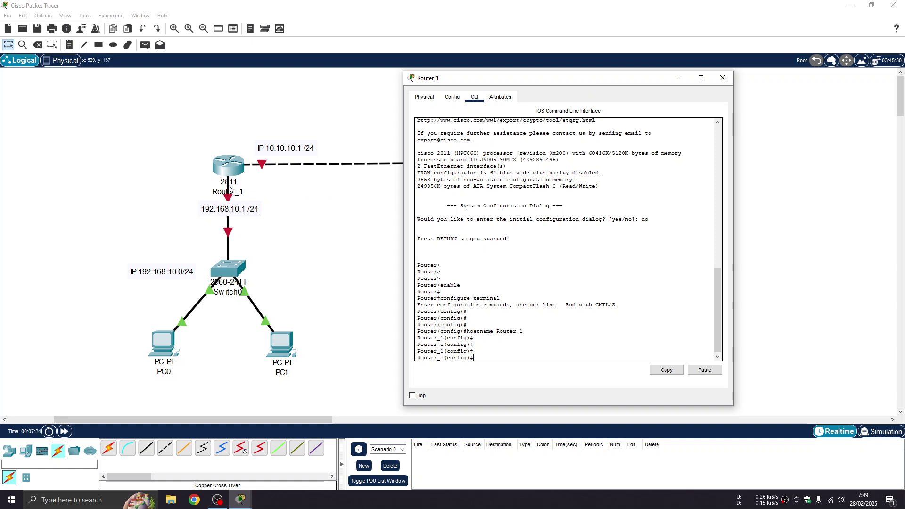
{"action": "left_click", "coordinate": [299, 194]}
{"action": "mouse_move", "coordinate": [230, 191]}
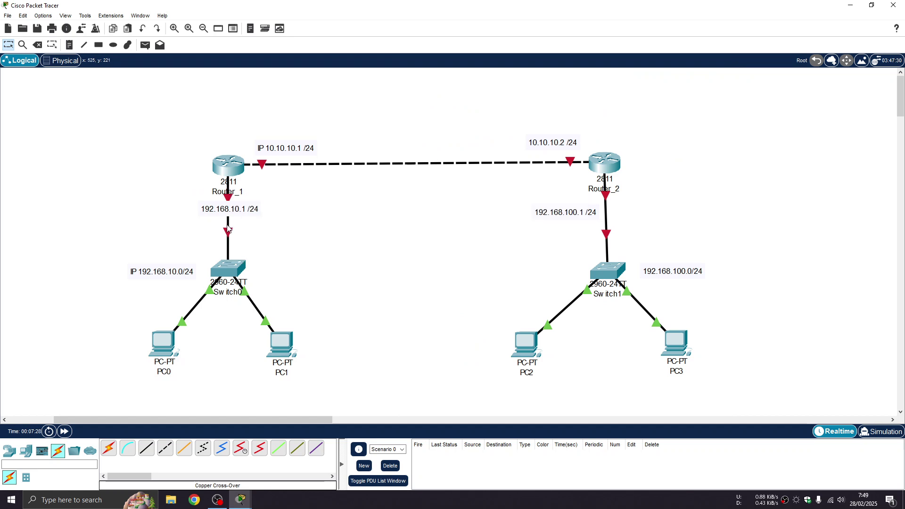
{"action": "mouse_move", "coordinate": [227, 221]}
{"action": "left_click", "coordinate": [230, 169]}
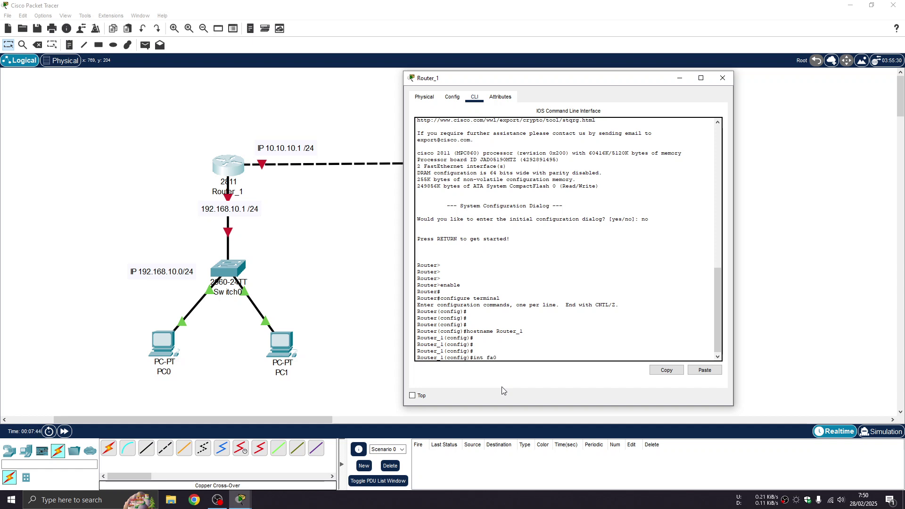
{"action": "type", "text": "0"}
{"action": "key", "text": "Return"}
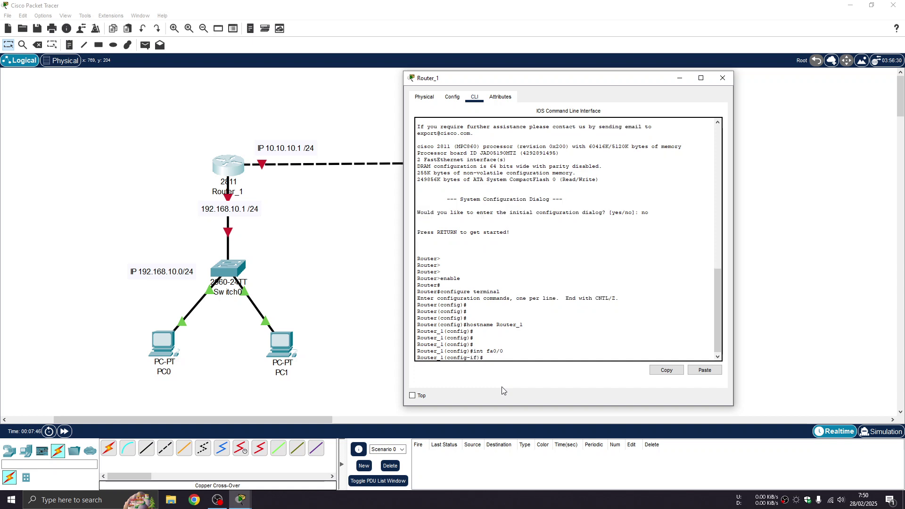
{"action": "key", "text": "Return"}
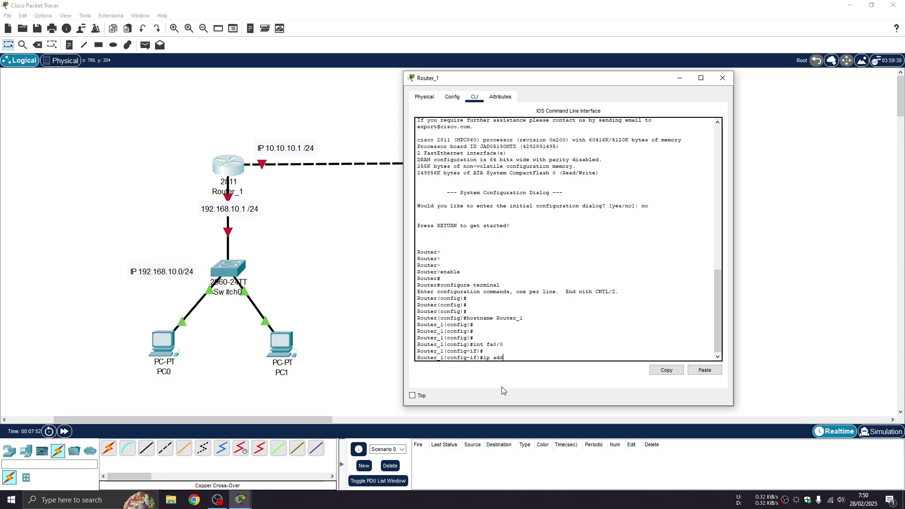
Step: Assign 192.168.10.1 with mask 255.255.255.0 to Router_1's fa0/0 interface and enable it with no sh
{"action": "type", "text": "ip add"}
{"action": "type", "text": "192.168.10.1 255.255.255.0"}
{"action": "key", "text": "Return"}
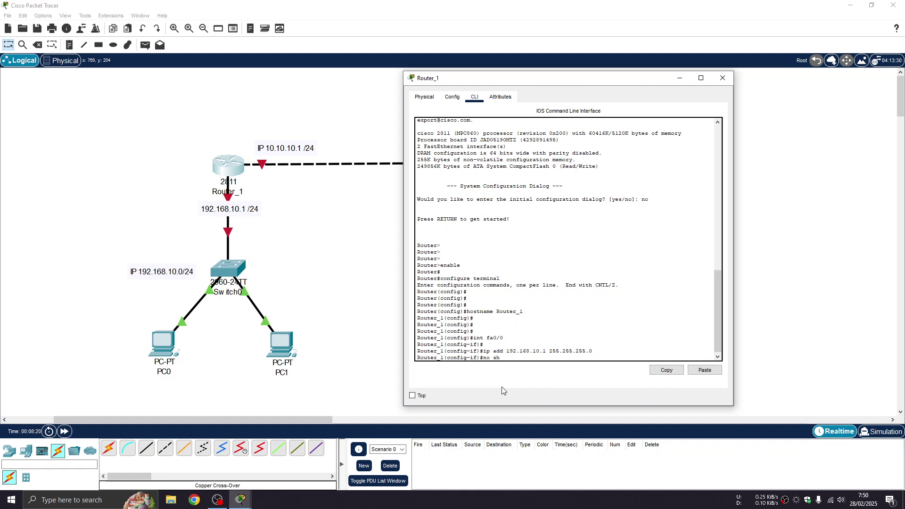
{"action": "key", "text": "Return"}
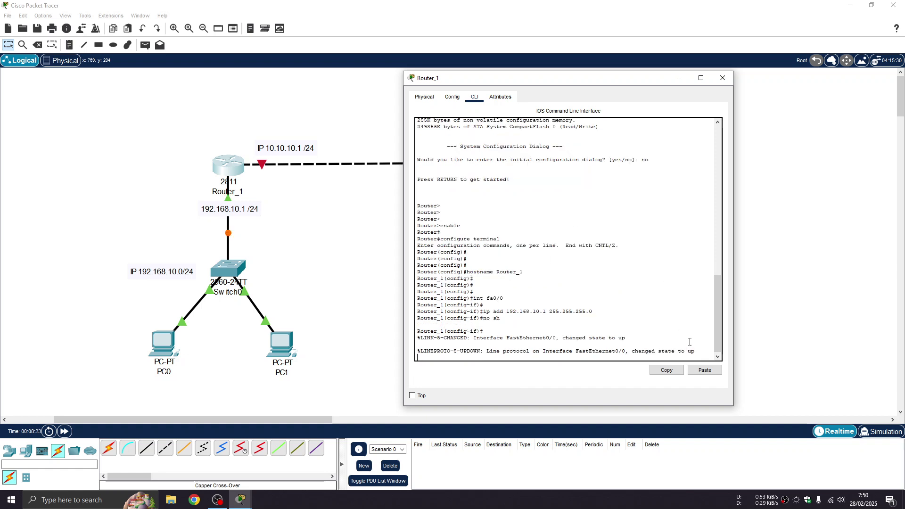
{"action": "key", "text": "Return"}
{"action": "key", "text": "Return"}
{"action": "key", "text": "Return"}
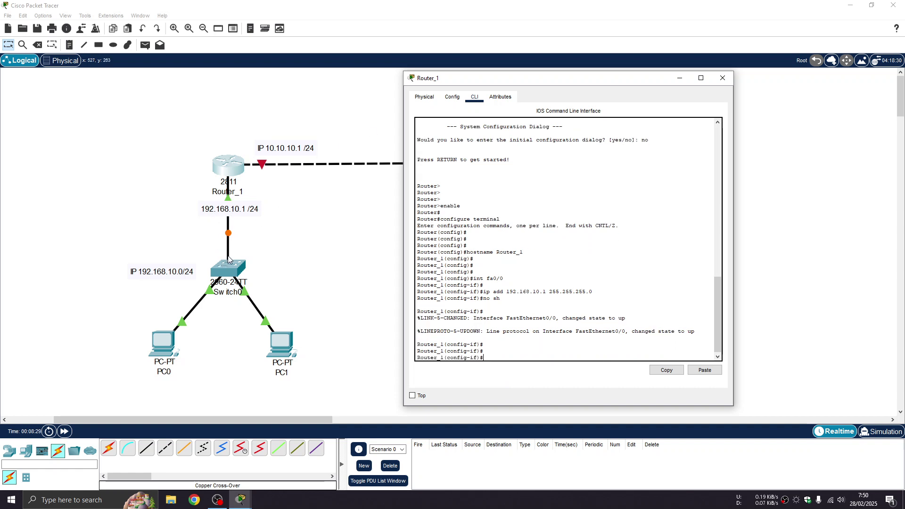
Step: Return to the topology and fast-forward the simulation time twice to bring up the link between Switch0 and Router_1
{"action": "left_click", "coordinate": [310, 275]}
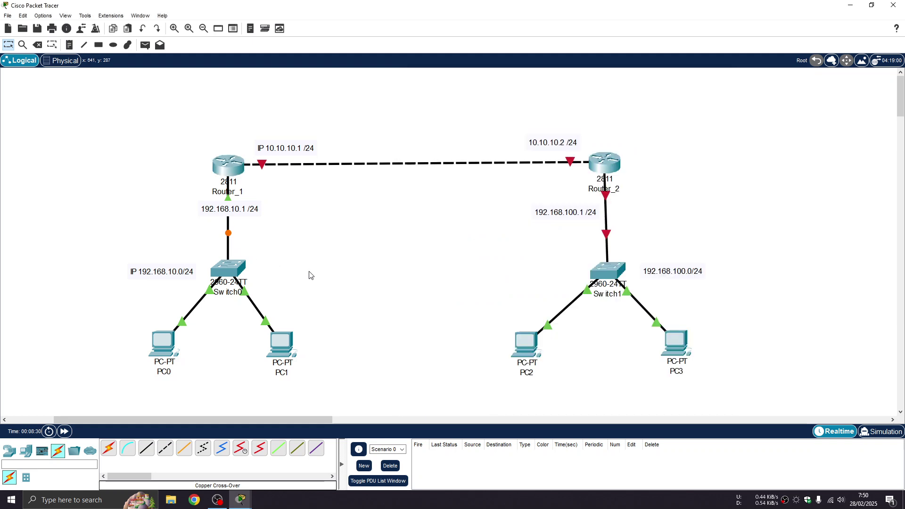
{"action": "left_click", "coordinate": [63, 434]}
{"action": "left_click", "coordinate": [63, 433]}
Step: Give PC0 the static IPv4 address 192.168.10.2 with subnet mask 255.255.255.0 and close its window
{"action": "left_click", "coordinate": [165, 348]}
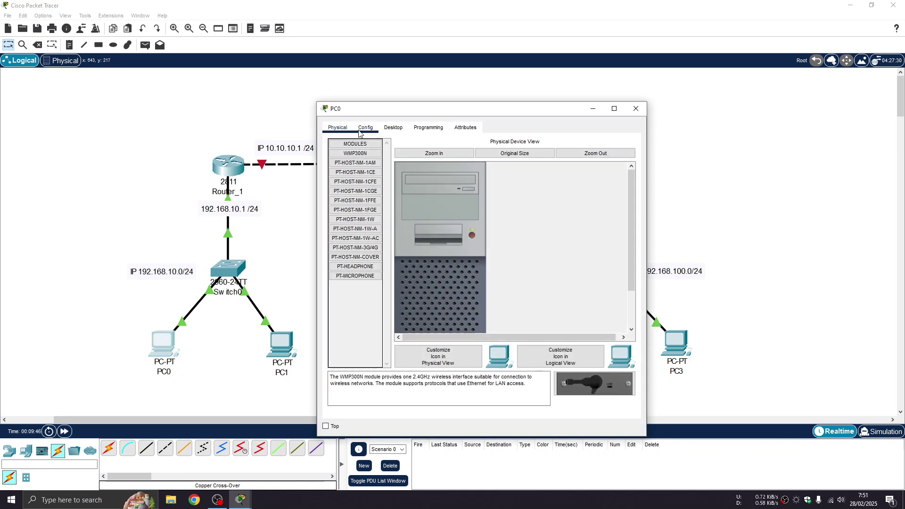
{"action": "left_click", "coordinate": [391, 128]}
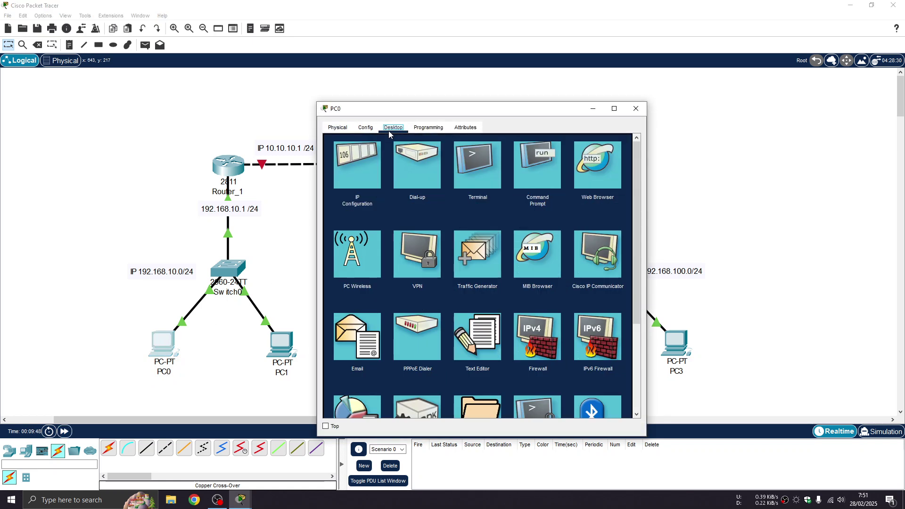
{"action": "left_click", "coordinate": [359, 165]}
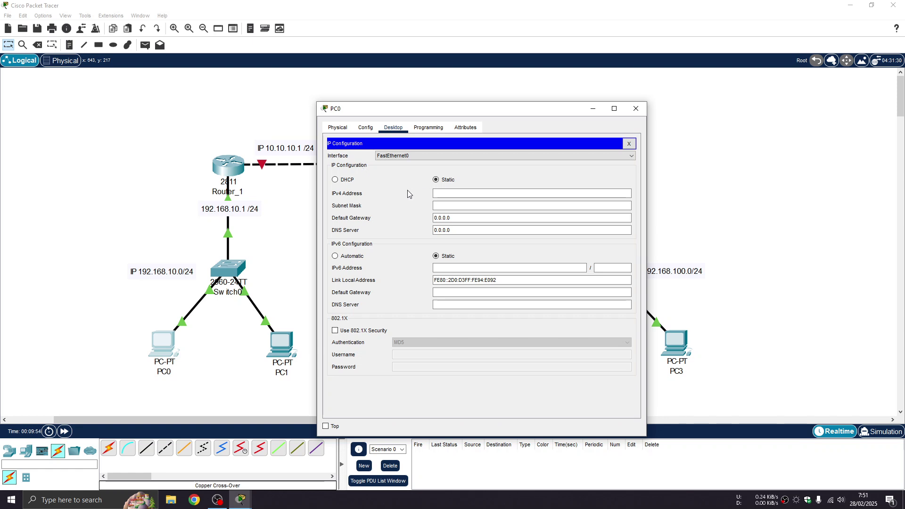
{"action": "left_click", "coordinate": [434, 193]}
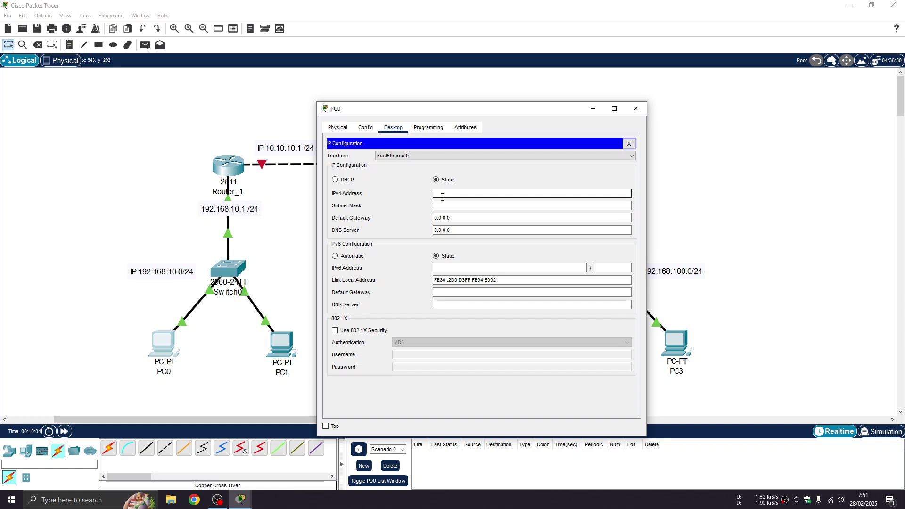
{"action": "type", "text": "92.168.10."}
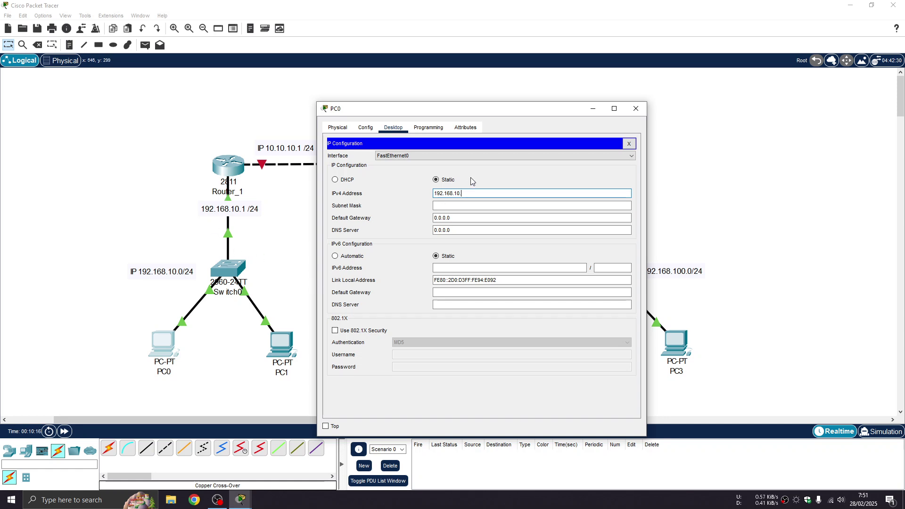
{"action": "type", "text": "2"}
{"action": "left_click", "coordinate": [469, 206]}
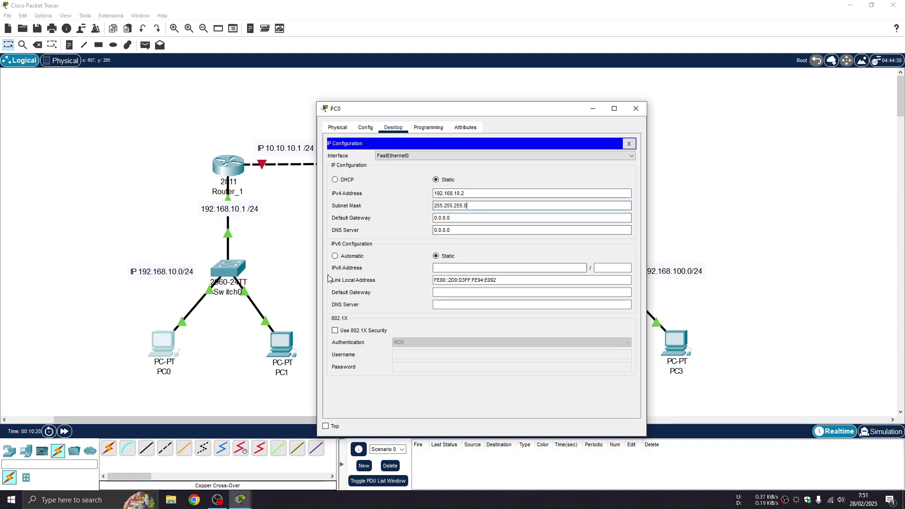
{"action": "left_click", "coordinate": [630, 145]}
{"action": "left_click", "coordinate": [636, 109]}
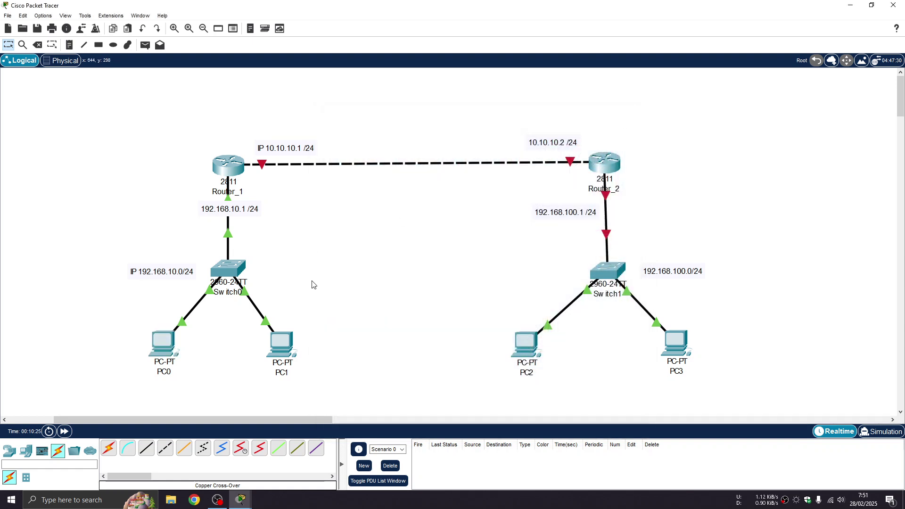
Step: Give PC1 the static IPv4 address 192.168.10.3 with subnet mask 255.255.255.0 and close its window
{"action": "left_click", "coordinate": [284, 346]}
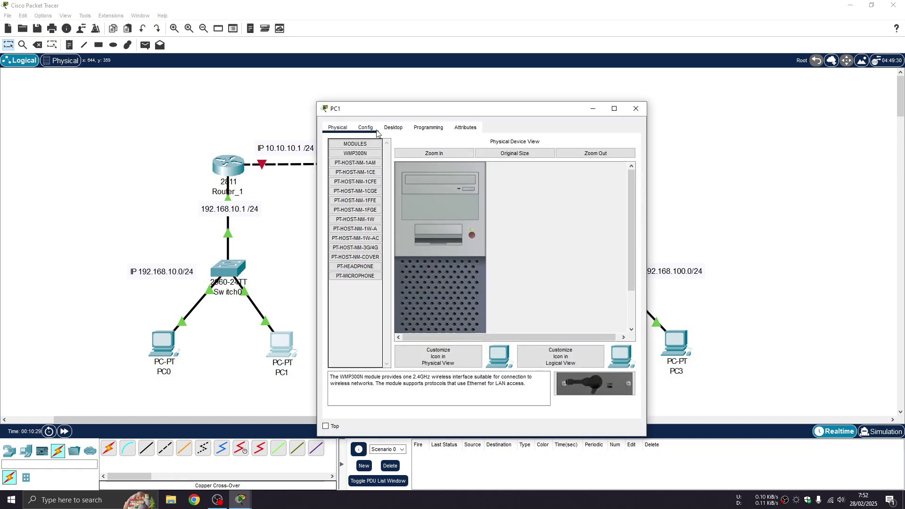
{"action": "left_click", "coordinate": [393, 128]}
{"action": "left_click", "coordinate": [363, 173]}
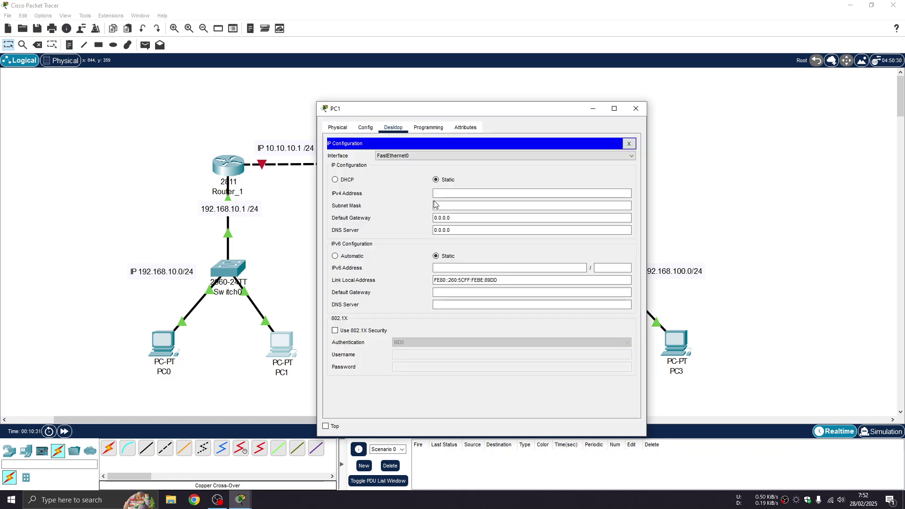
{"action": "type", "text": "192.168.10.3"}
{"action": "left_click", "coordinate": [454, 206]}
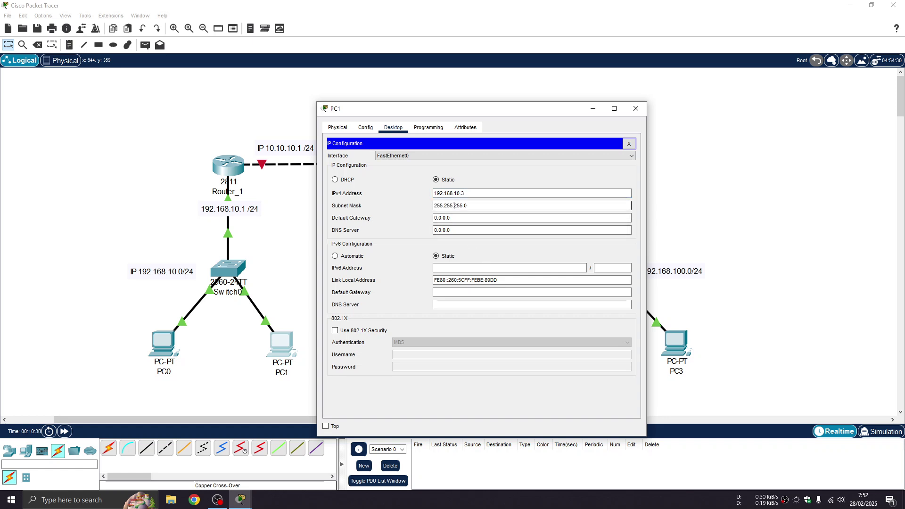
{"action": "left_click", "coordinate": [479, 206]}
{"action": "left_click", "coordinate": [630, 143]}
{"action": "left_click", "coordinate": [636, 109]}
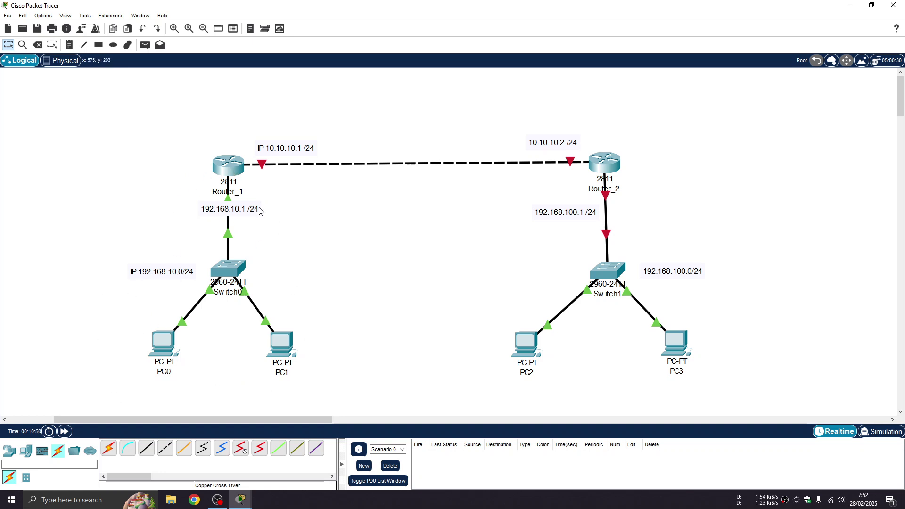
Step: Ping Router_1's LAN address 192.168.10.1 from PC0's command prompt
{"action": "left_click", "coordinate": [162, 355]}
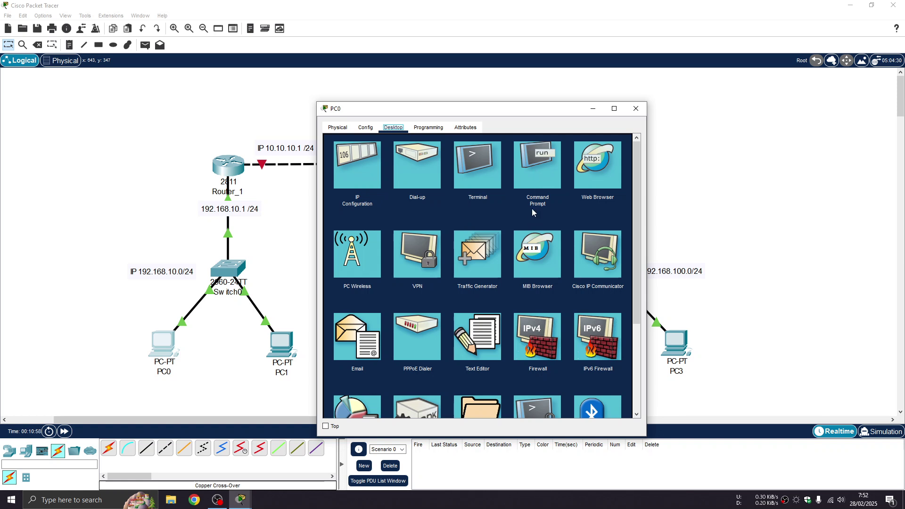
{"action": "left_click", "coordinate": [539, 173]}
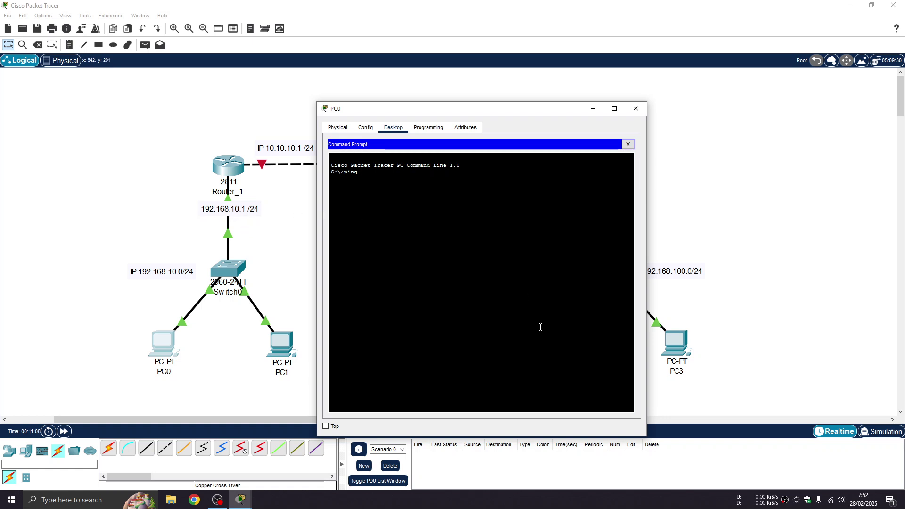
{"action": "type", "text": "92.168.10.1"}
{"action": "key", "text": "Return"}
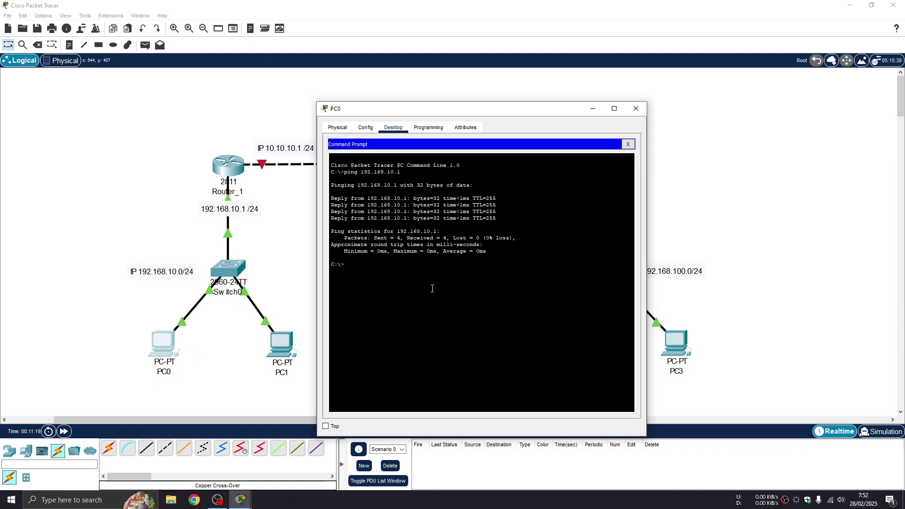
{"action": "key", "text": "Up"}
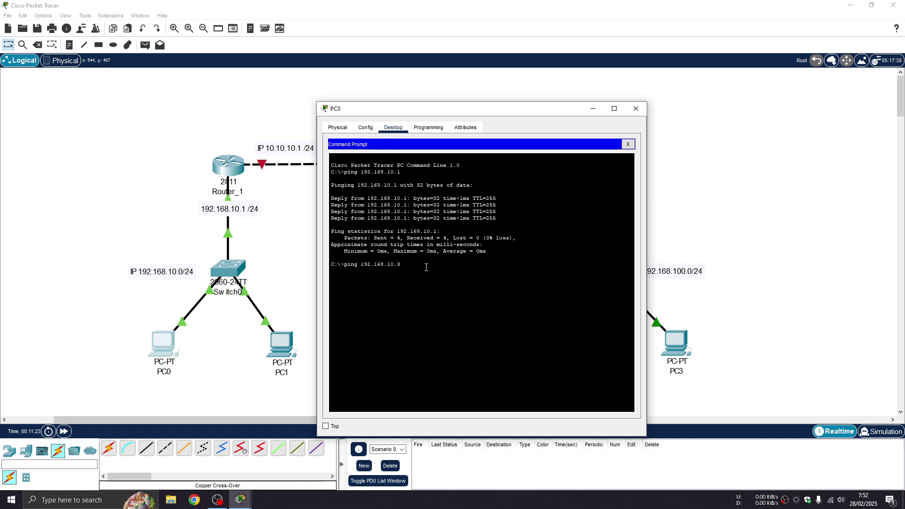
{"action": "key", "text": "BackSpace"}
{"action": "key", "text": "BackSpace"}
{"action": "key", "text": "BackSpace"}
{"action": "key", "text": "BackSpace"}
{"action": "key", "text": "BackSpace"}
{"action": "key", "text": "BackSpace"}
{"action": "key", "text": "BackSpace"}
{"action": "key", "text": "BackSpace"}
{"action": "key", "text": "BackSpace"}
{"action": "key", "text": "BackSpace"}
{"action": "key", "text": "BackSpace"}
{"action": "key", "text": "BackSpace"}
{"action": "key", "text": "BackSpace"}
{"action": "key", "text": "BackSpace"}
{"action": "key", "text": "BackSpace"}
{"action": "key", "text": "BackSpace"}
{"action": "key", "text": "BackSpace"}
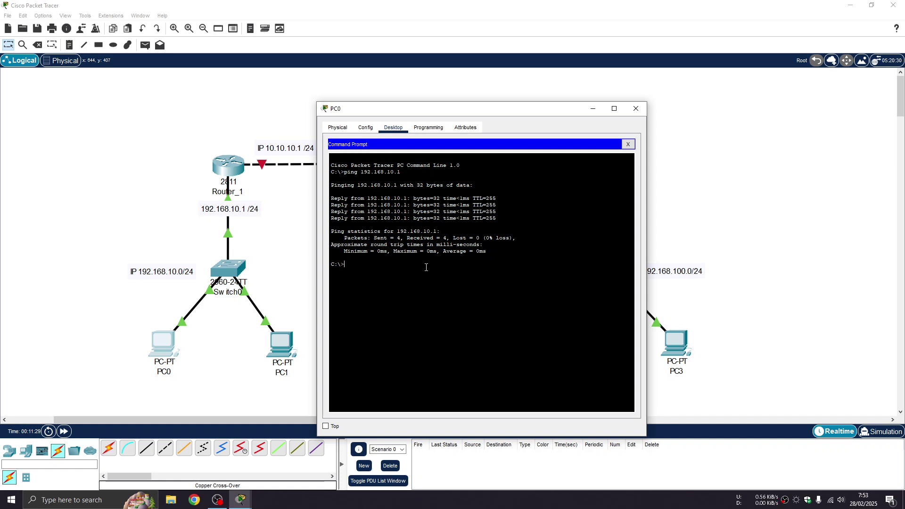
Step: Ping PC1 at 192.168.10.3 from PC0's command prompt and close PC0's window
{"action": "key", "text": "Up"}
{"action": "key", "text": "BackSpace"}
{"action": "type", "text": "3"}
{"action": "key", "text": "Return"}
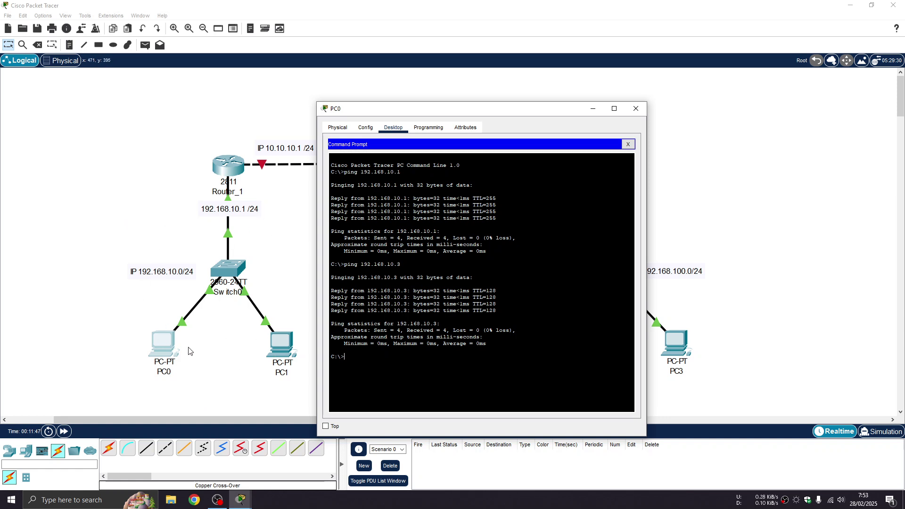
{"action": "left_click", "coordinate": [638, 110]}
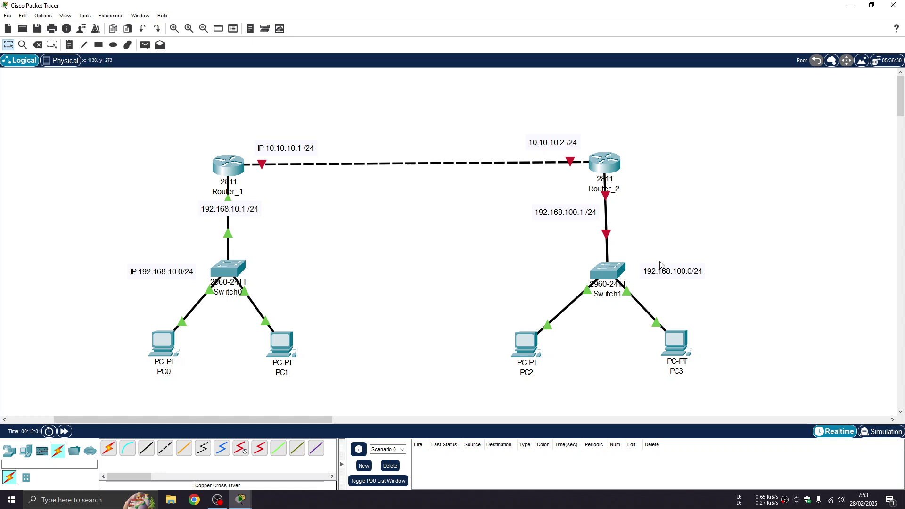
Step: Open Router_2's command line, answer no to the initial configuration dialog and start the console session
{"action": "left_click", "coordinate": [612, 166]}
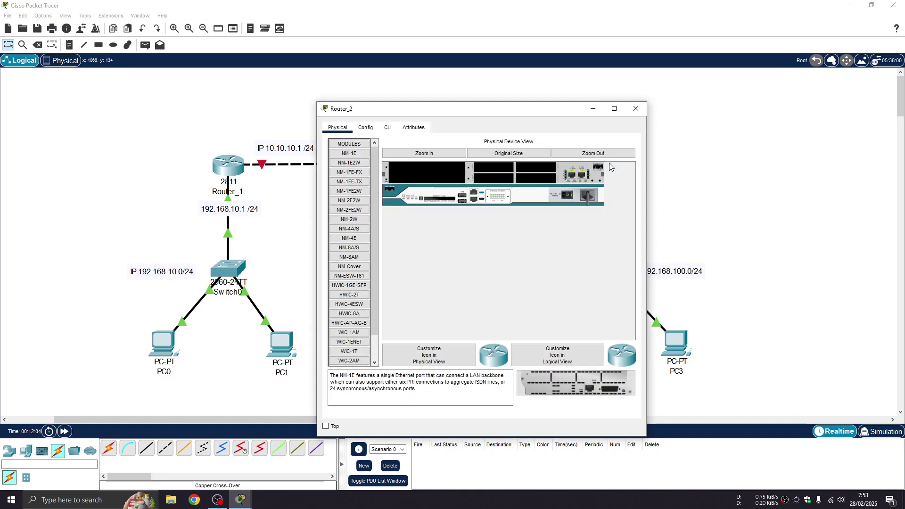
{"action": "left_click", "coordinate": [389, 128]}
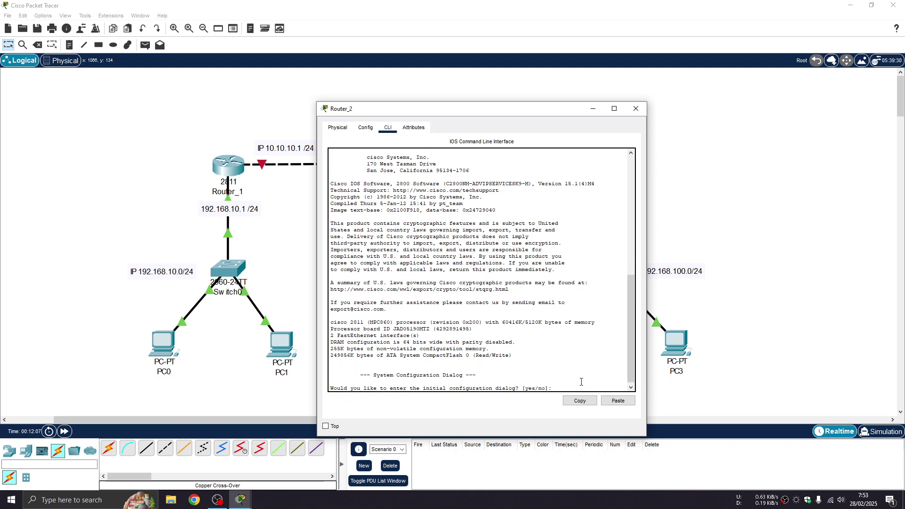
{"action": "type", "text": "no"}
{"action": "key", "text": "Return"}
{"action": "key", "text": "Return"}
{"action": "key", "text": "Return"}
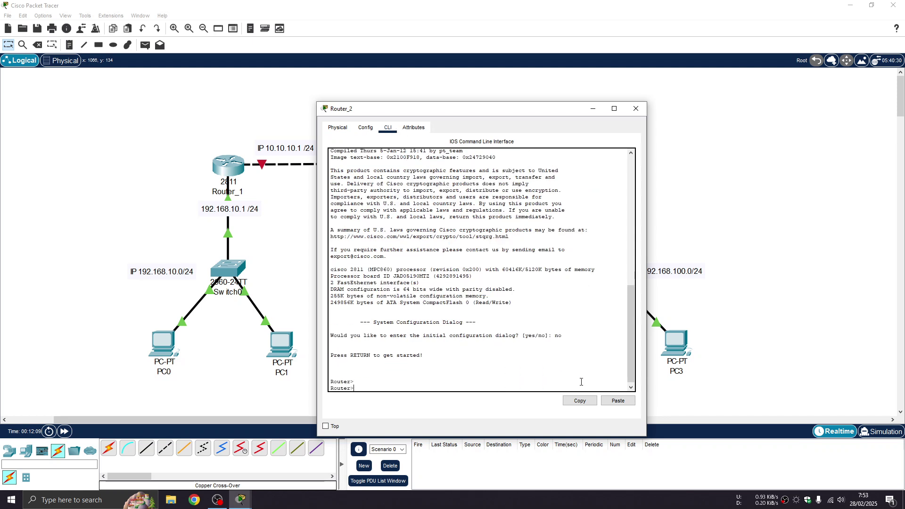
Step: Enter privileged mode and global configuration mode on Router_2 with en and conf t
{"action": "type", "text": "en"}
{"action": "key", "text": "Return"}
{"action": "type", "text": "co"}
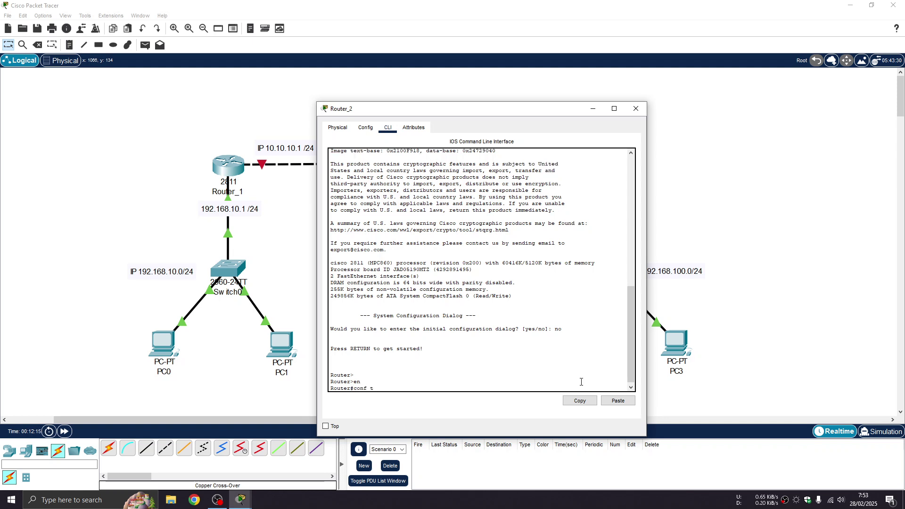
{"action": "type", "text": "nf t"}
{"action": "key", "text": "Return"}
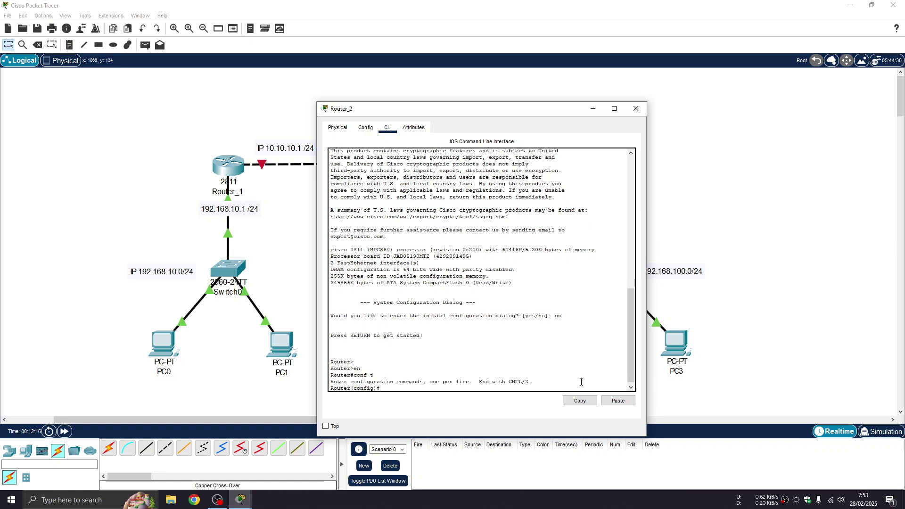
{"action": "key", "text": "Return"}
{"action": "key", "text": "Return"}
Step: Set the router's hostname to Router_2
{"action": "type", "text": "hostname"}
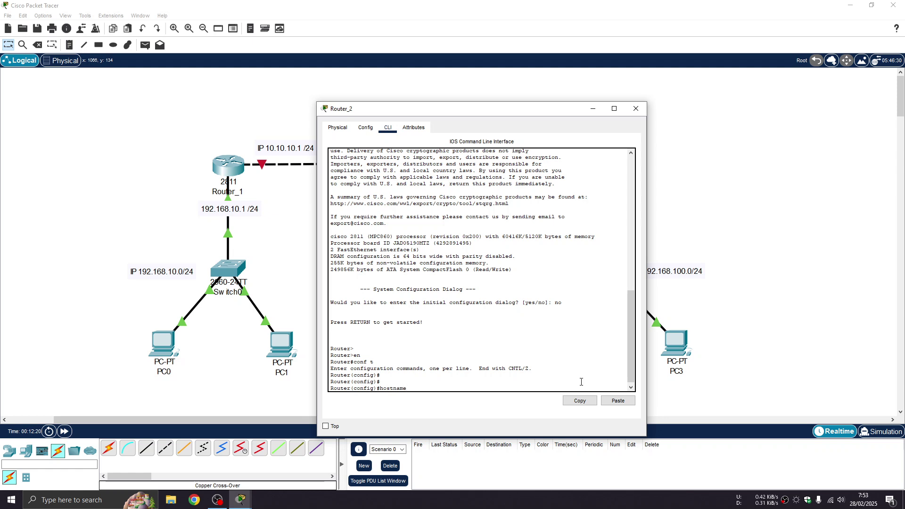
{"action": "type", "text": " Router_2"}
{"action": "key", "text": "Return"}
{"action": "key", "text": "Return"}
{"action": "key", "text": "Return"}
{"action": "key", "text": "Return"}
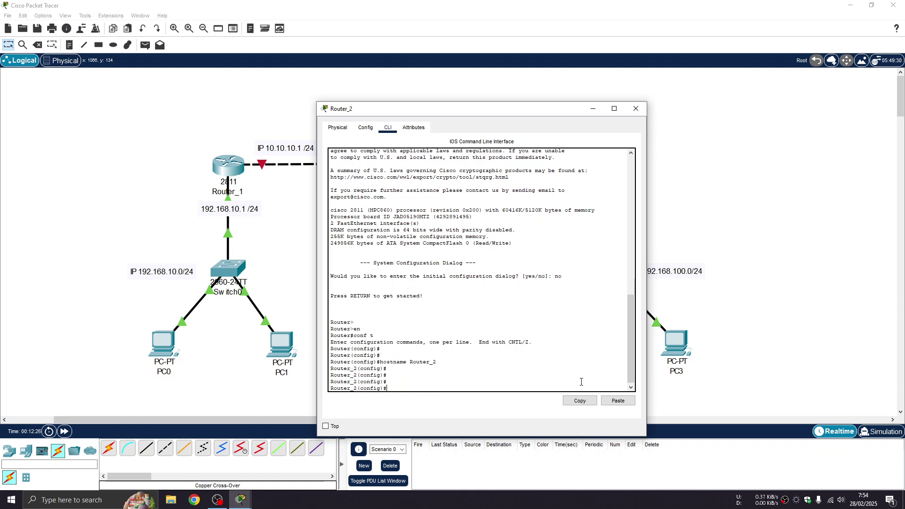
Step: Check which Router_2 port faces Switch1 and give interface fa 0/0 the IP address 192.168.100.1 with mask 255.255.255.0
{"action": "left_click_drag", "start_coordinate": [485, 113], "coordinate": [332, 58]}
{"action": "left_click", "coordinate": [736, 158]}
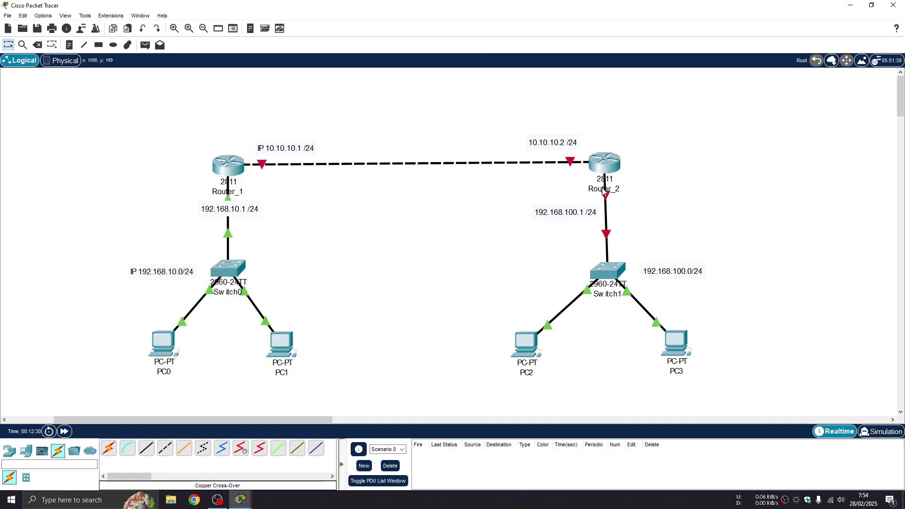
{"action": "mouse_move", "coordinate": [608, 196]}
{"action": "mouse_move", "coordinate": [572, 166]}
{"action": "left_click", "coordinate": [604, 161]}
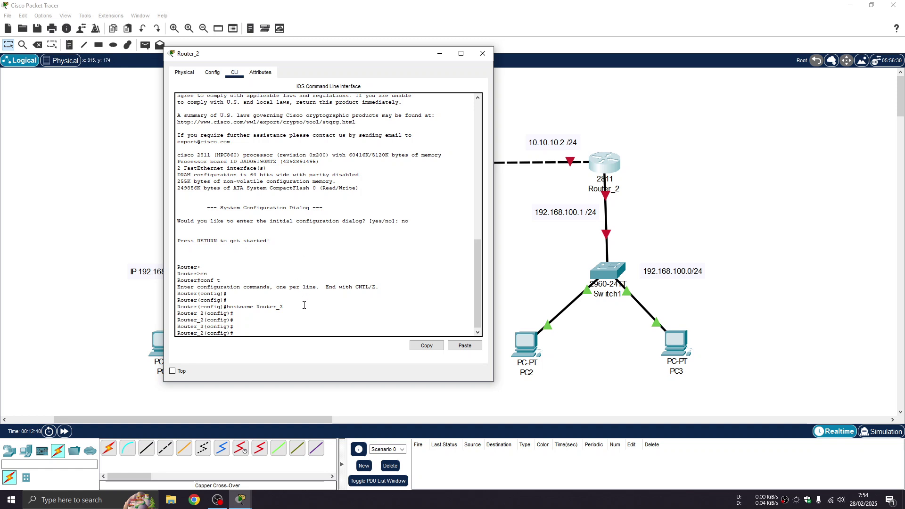
{"action": "type", "text": "int fa 0/0"}
{"action": "key", "text": "Return"}
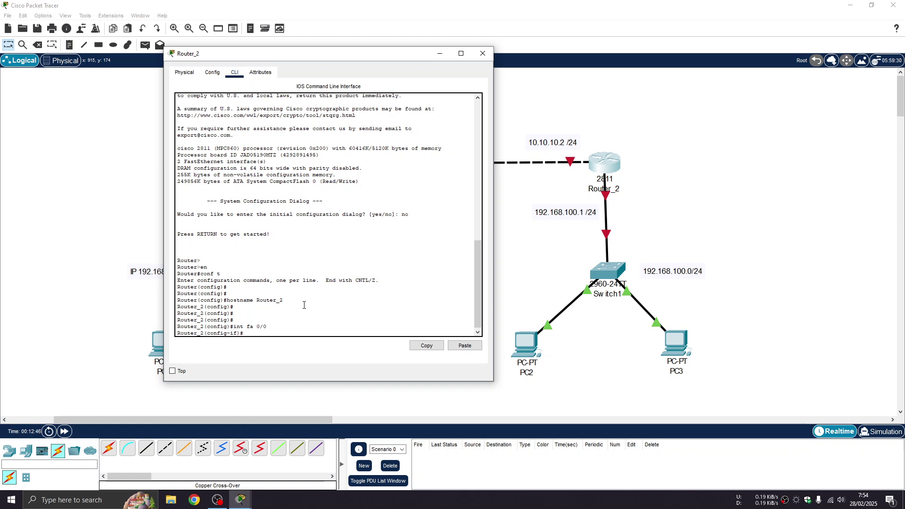
{"action": "type", "text": "ip add 192.168.100.1 255.255.25"}
{"action": "type", "text": "5.0"}
{"action": "key", "text": "Return"}
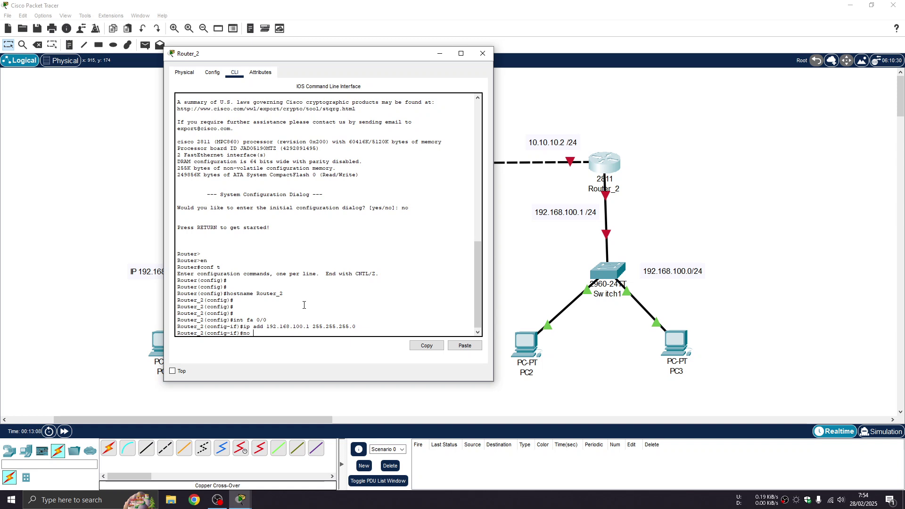
Step: Bring up Router_2's fa 0/0 interface with no sh and fast-forward the simulation time
{"action": "type", "text": "no sh"}
{"action": "key", "text": "Return"}
{"action": "key", "text": "Return"}
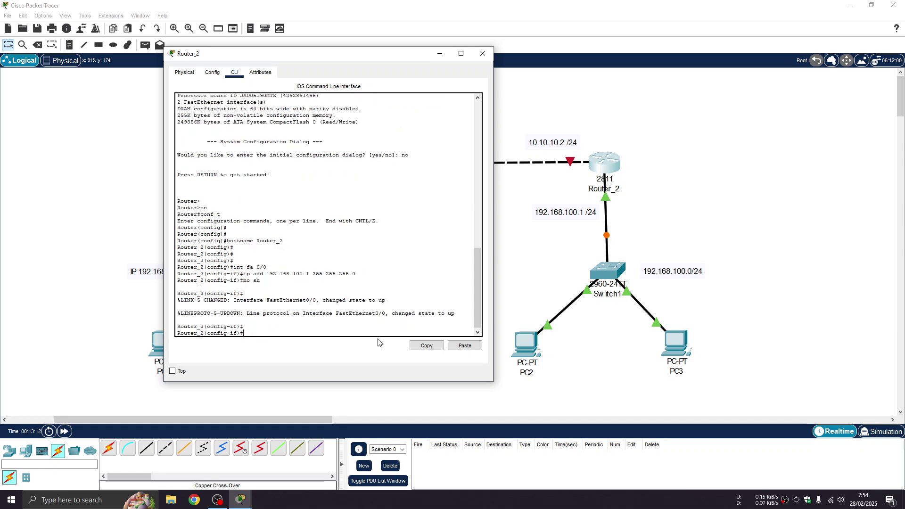
{"action": "left_click", "coordinate": [619, 219]}
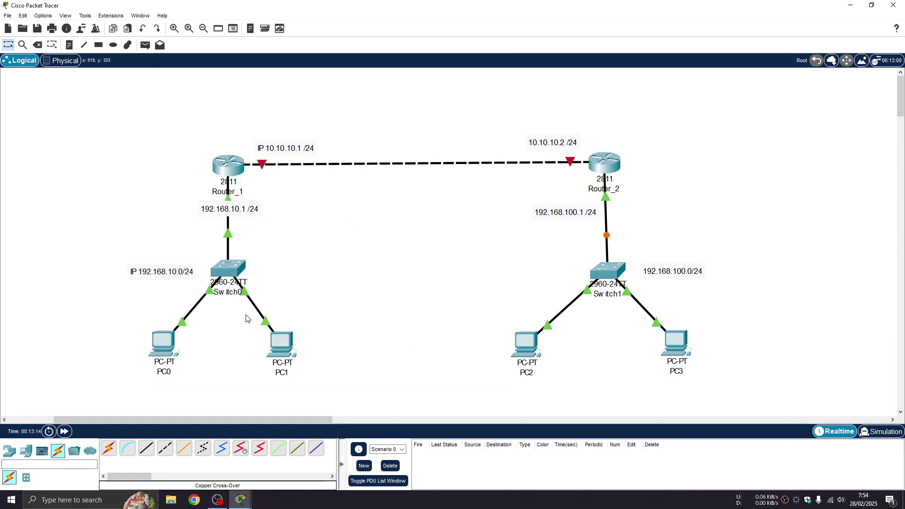
{"action": "left_click", "coordinate": [64, 431]}
Step: Give PC2 the static IPv4 address 192.168.100.2 with the default subnet mask and close its window
{"action": "left_click", "coordinate": [525, 355]}
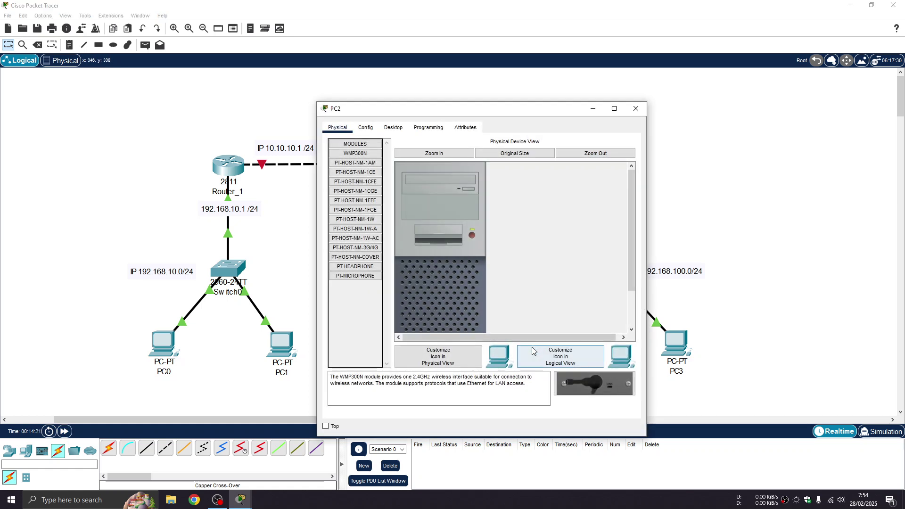
{"action": "left_click", "coordinate": [393, 128]}
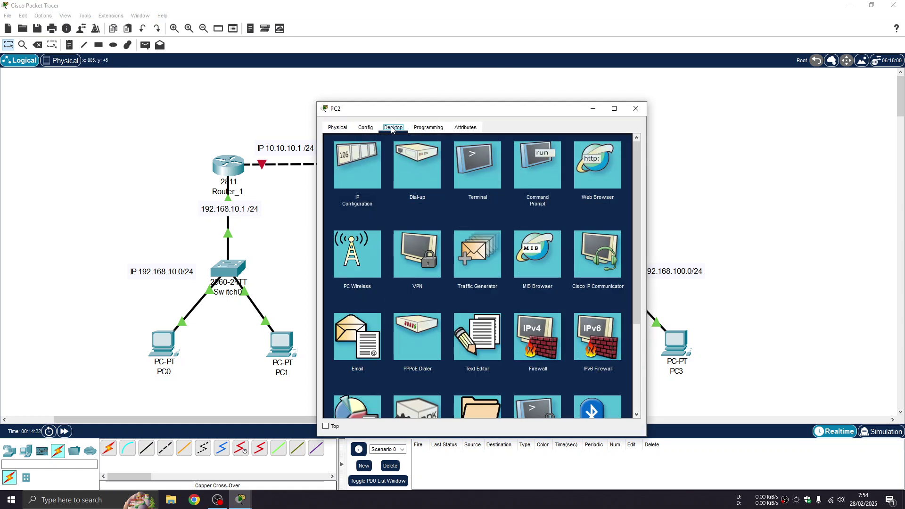
{"action": "left_click", "coordinate": [358, 171]}
{"action": "left_click_drag", "start_coordinate": [465, 116], "coordinate": [351, 108]}
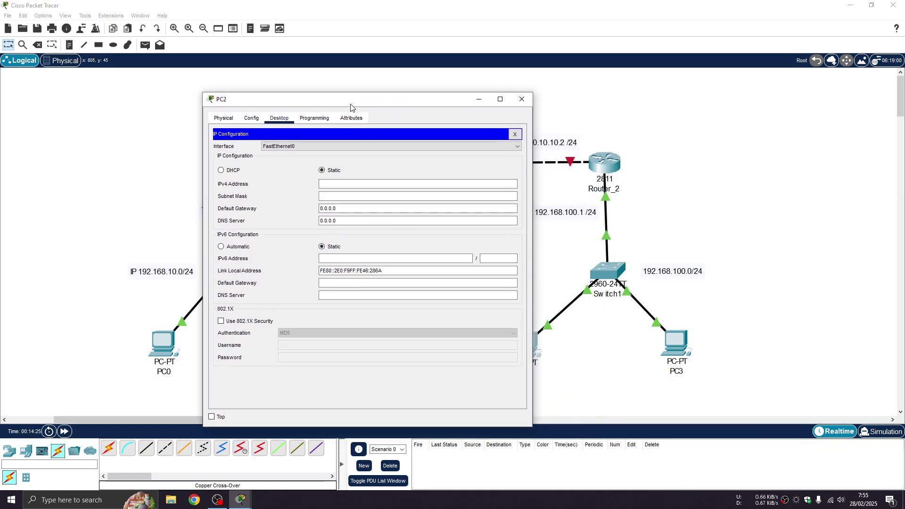
{"action": "left_click", "coordinate": [367, 181]}
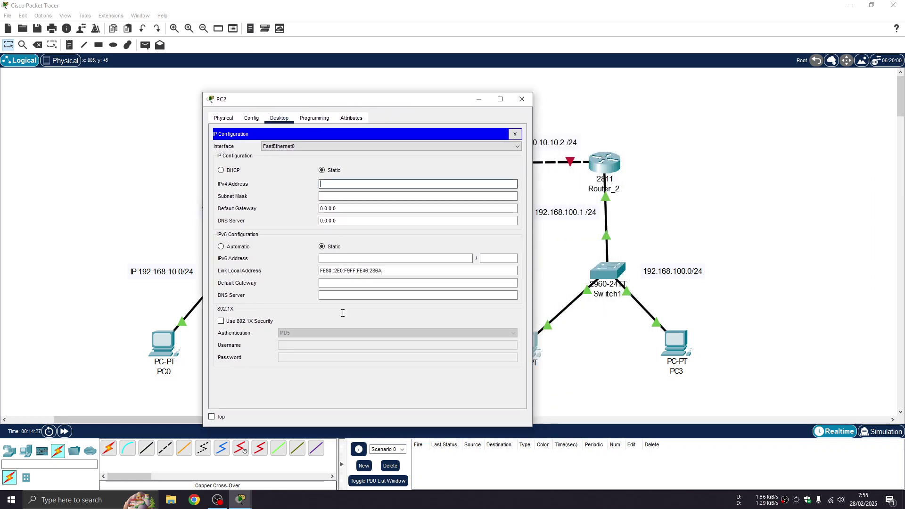
{"action": "type", "text": "192.16"}
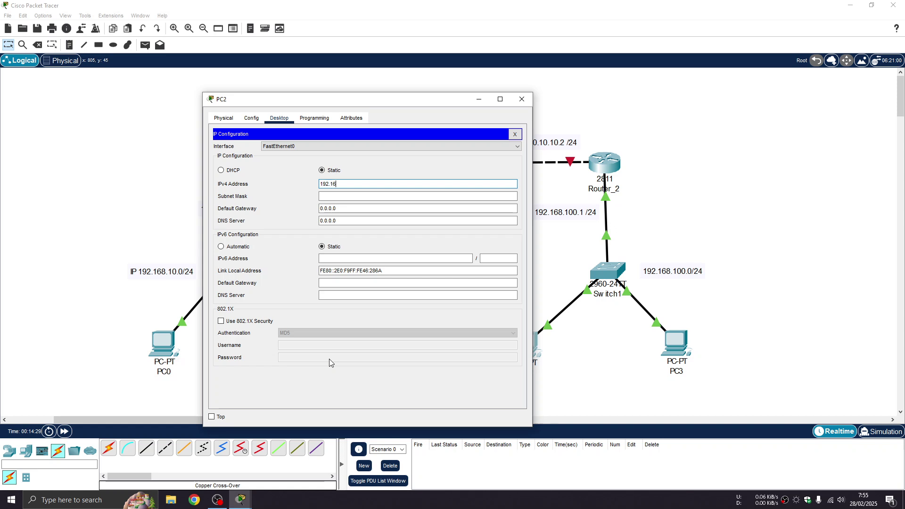
{"action": "type", "text": "8.100.2"}
{"action": "left_click", "coordinate": [377, 196]}
{"action": "left_click", "coordinate": [369, 196]}
{"action": "left_click", "coordinate": [515, 134]}
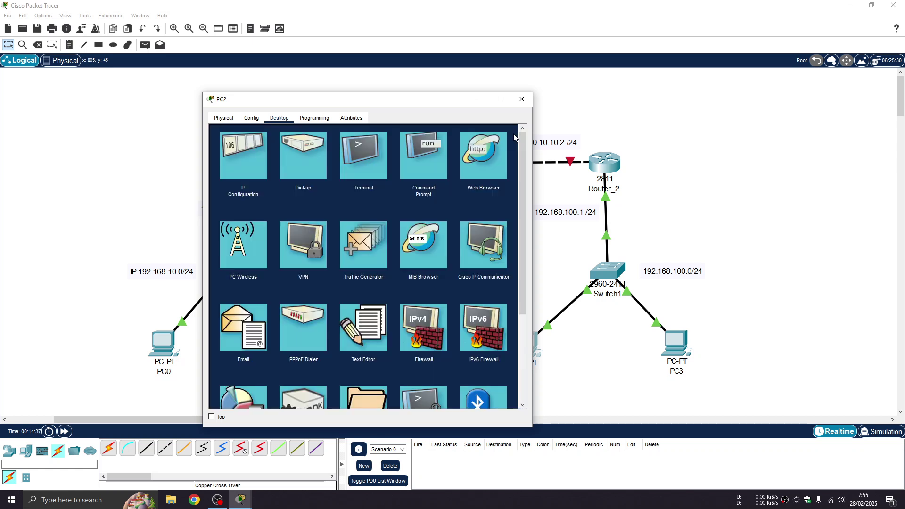
{"action": "left_click", "coordinate": [522, 99]}
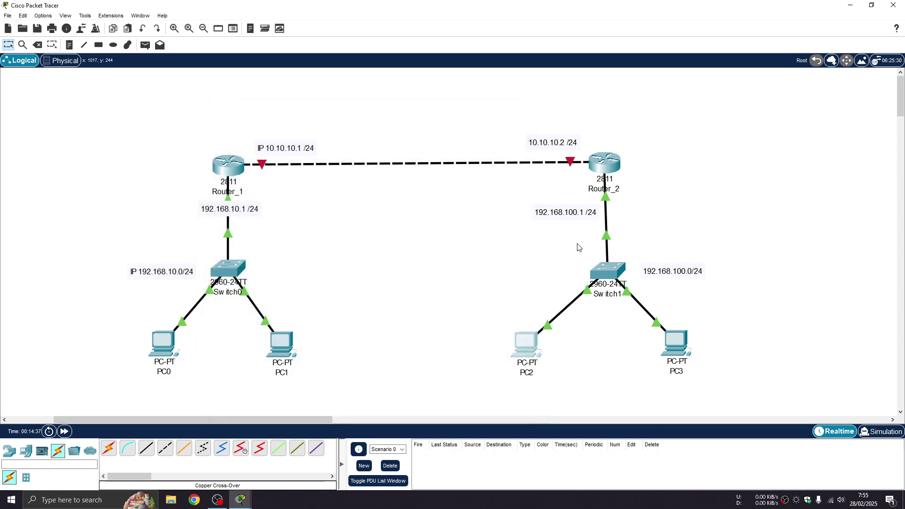
Step: Give PC3 the static IPv4 address 192.168.100.3 with the default subnet mask and close its window
{"action": "left_click", "coordinate": [669, 341]}
{"action": "left_click", "coordinate": [393, 128]}
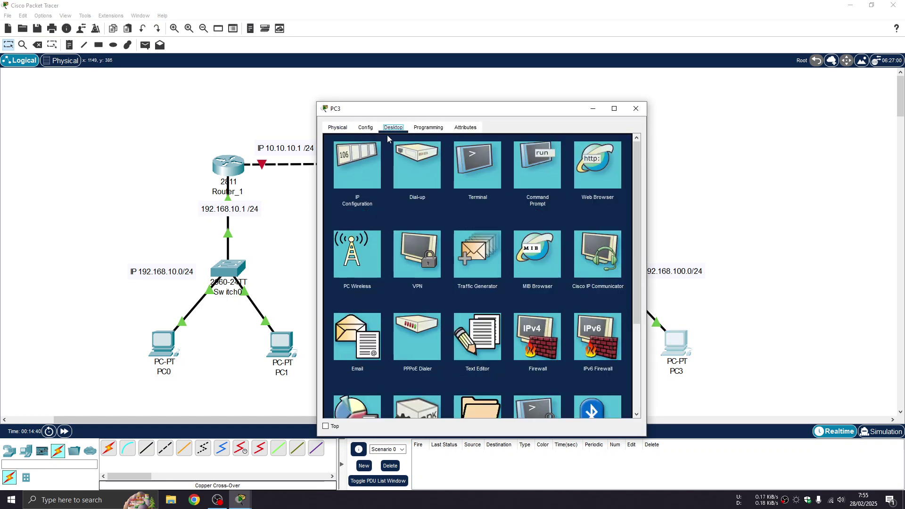
{"action": "left_click", "coordinate": [358, 163]}
{"action": "left_click", "coordinate": [448, 192]}
{"action": "type", "text": "19"}
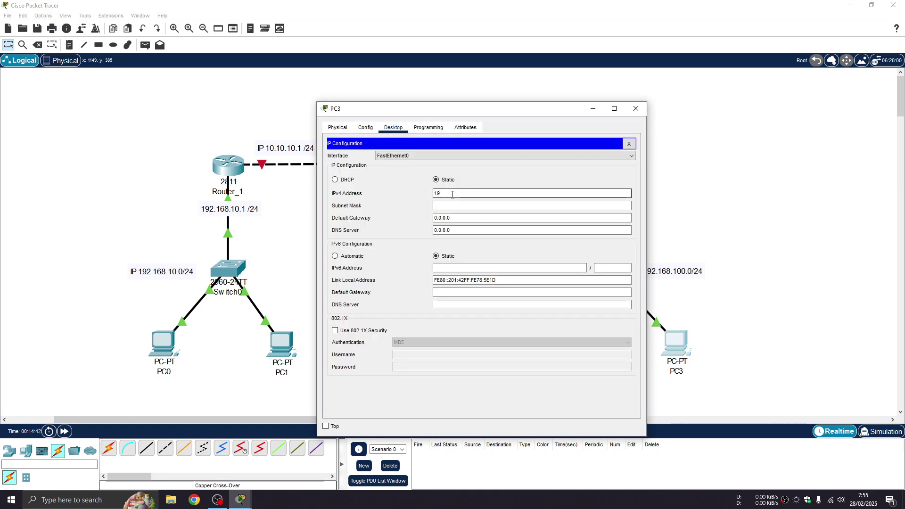
{"action": "type", "text": "2.168.100."}
{"action": "left_click", "coordinate": [477, 204]}
{"action": "left_click", "coordinate": [630, 144]}
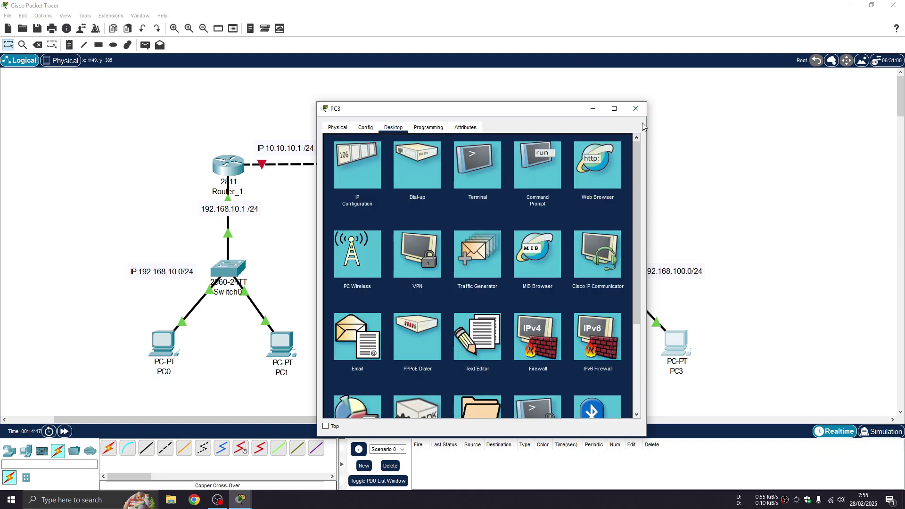
{"action": "left_click", "coordinate": [637, 109]}
Step: Ping Router_2's LAN address 192.168.100.1 from PC2's command prompt
{"action": "left_click_drag", "start_coordinate": [684, 350], "coordinate": [686, 347]}
{"action": "left_click", "coordinate": [526, 345]}
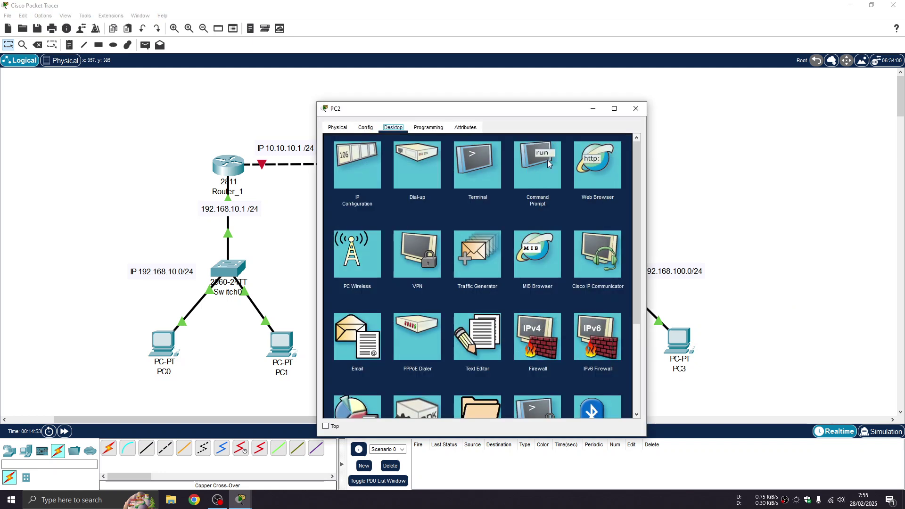
{"action": "left_click", "coordinate": [548, 160]}
{"action": "type", "text": "19"}
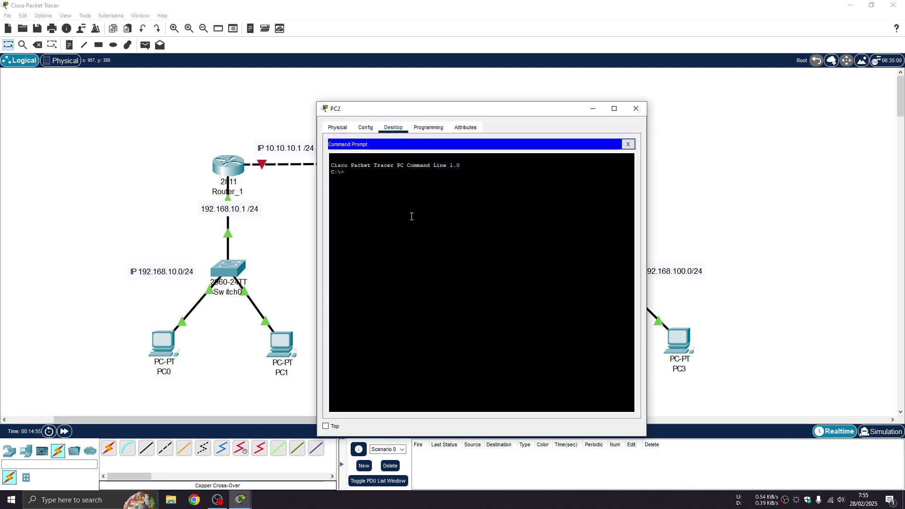
{"action": "type", "text": "ping"}
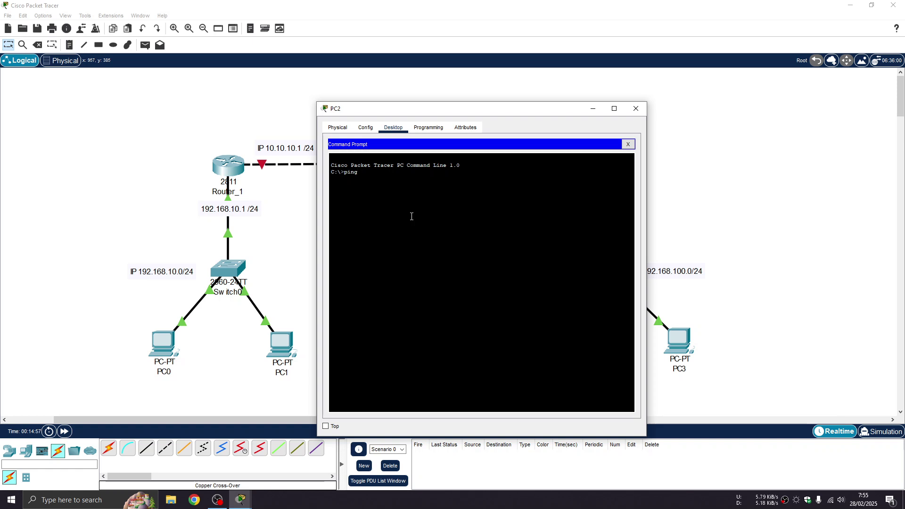
{"action": "type", "text": " 192.168.100."}
{"action": "type", "text": "100."}
{"action": "key", "text": "Return"}
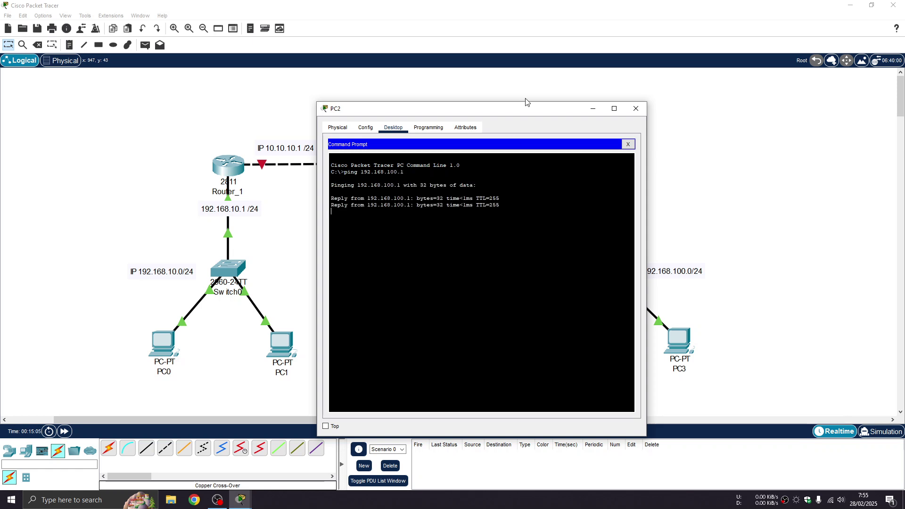
Step: Ping PC3 at 192.168.100.3 from PC2's command prompt and close PC2's window
{"action": "left_click_drag", "start_coordinate": [528, 110], "coordinate": [403, 89]}
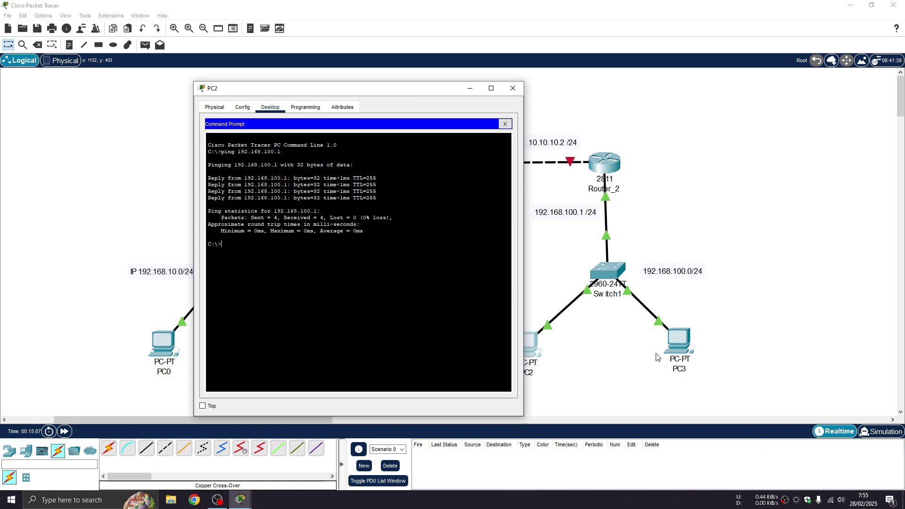
{"action": "type", "text": "192"}
{"action": "type", "text": "ping 192.168.100.3"}
{"action": "key", "text": "Return"}
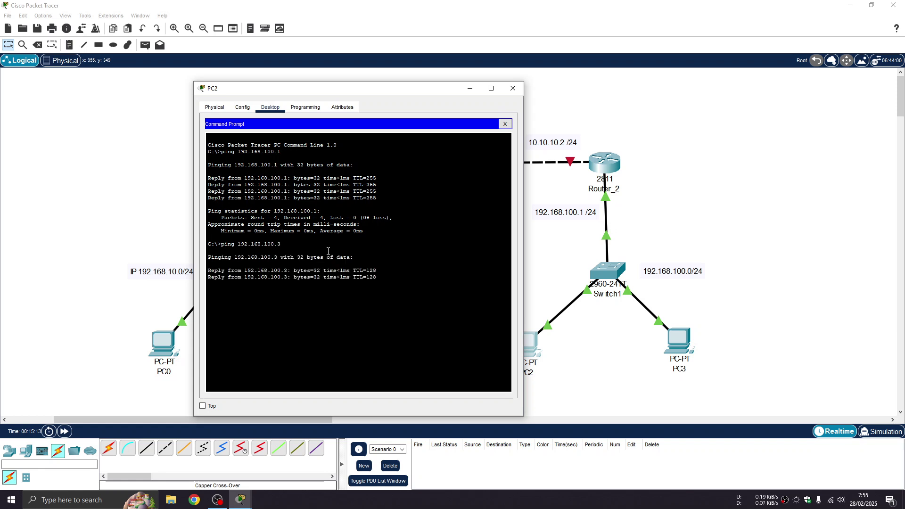
{"action": "left_click", "coordinate": [505, 123]}
{"action": "left_click", "coordinate": [514, 88]}
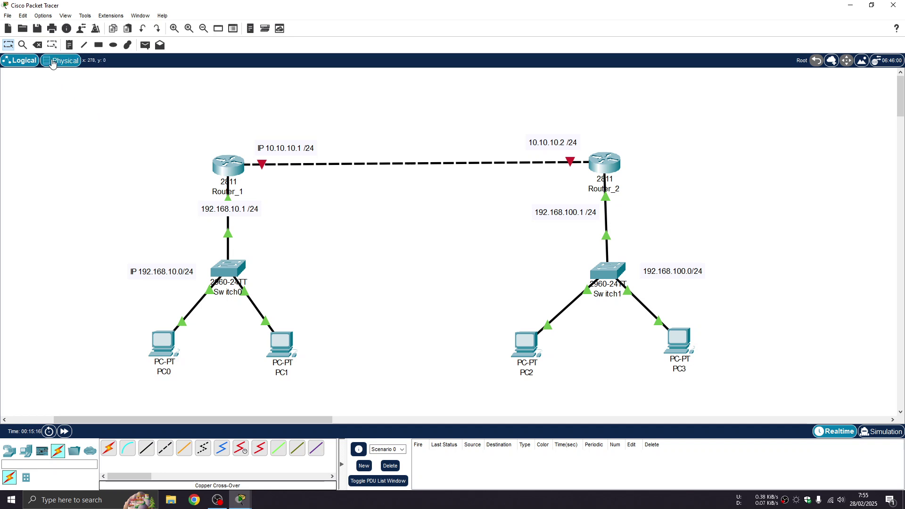
Step: Add the address labels 192.168.10.2 below PC0 and 192.168.10.3 below PC1
{"action": "left_click", "coordinate": [70, 45]}
{"action": "left_click", "coordinate": [138, 381]}
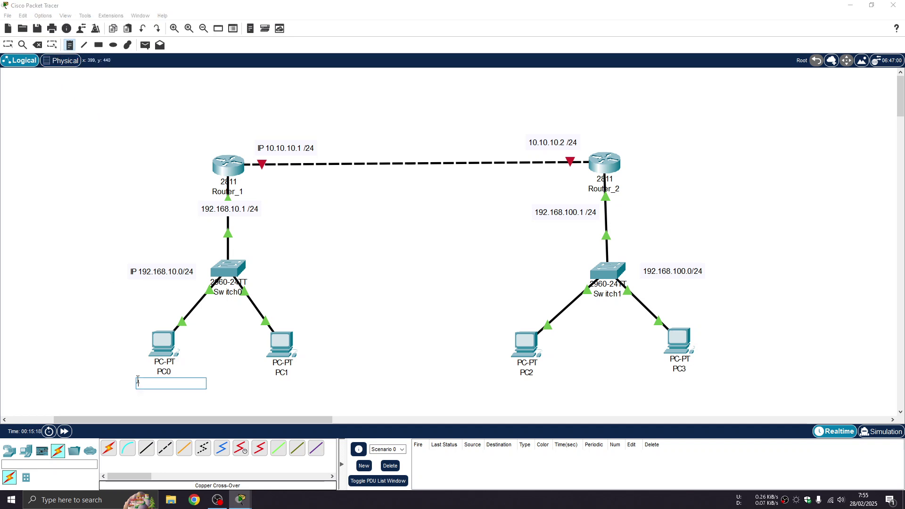
{"action": "type", "text": "192.168.10.2"}
{"action": "left_click", "coordinate": [263, 382]}
{"action": "type", "text": "192.168"}
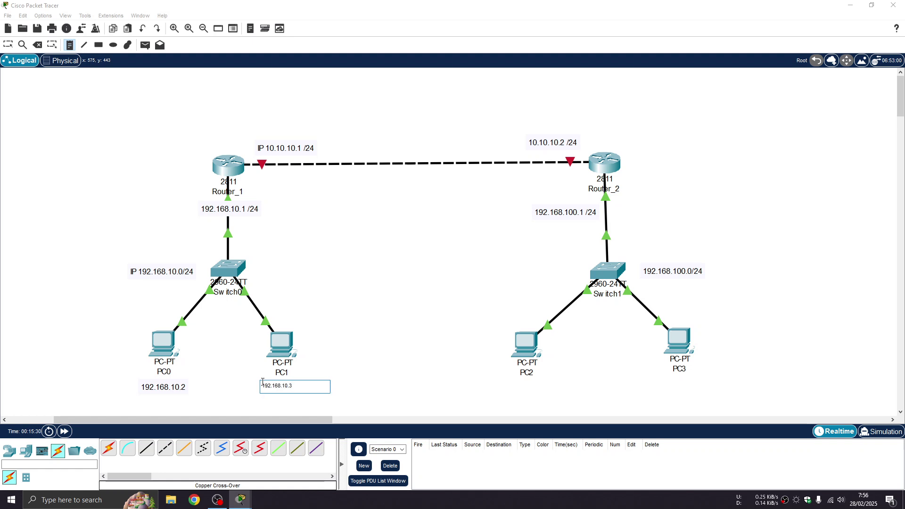
Step: Add the address labels 192.168.100.2 below PC2 and 192.168.100.3 below PC3
{"action": "left_click", "coordinate": [509, 387]}
{"action": "type", "text": "192.168.100"}
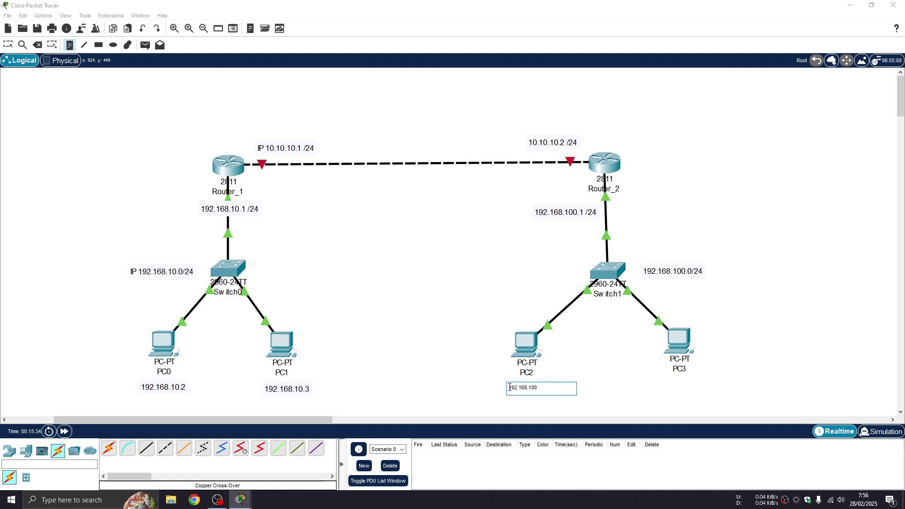
{"action": "type", "text": ".2"}
{"action": "left_click", "coordinate": [673, 383]}
{"action": "type", "text": "192.1"}
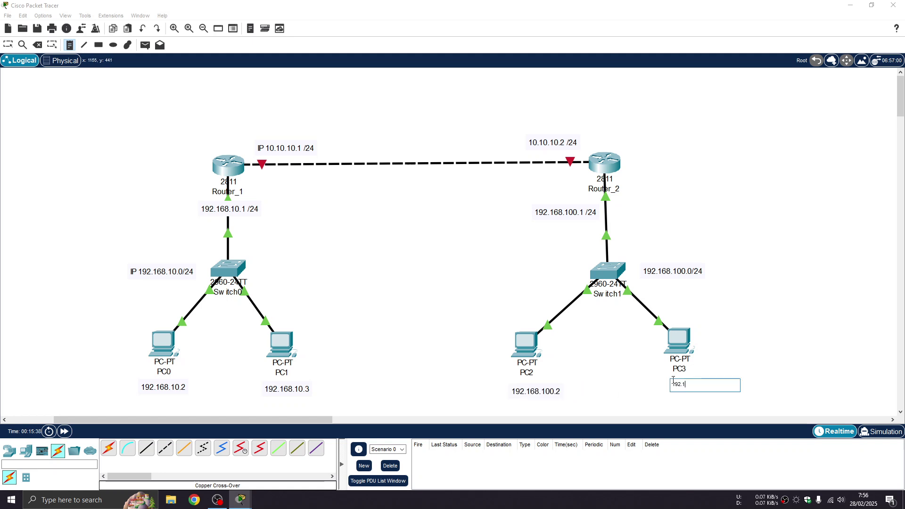
{"action": "type", "text": "68.100.3"}
Step: Move the four PC address labels from below the PCs to the outer side of each PC
{"action": "left_click", "coordinate": [8, 45]}
{"action": "left_click_drag", "start_coordinate": [279, 388], "coordinate": [333, 351]}
{"action": "left_click_drag", "start_coordinate": [160, 394], "coordinate": [121, 344]}
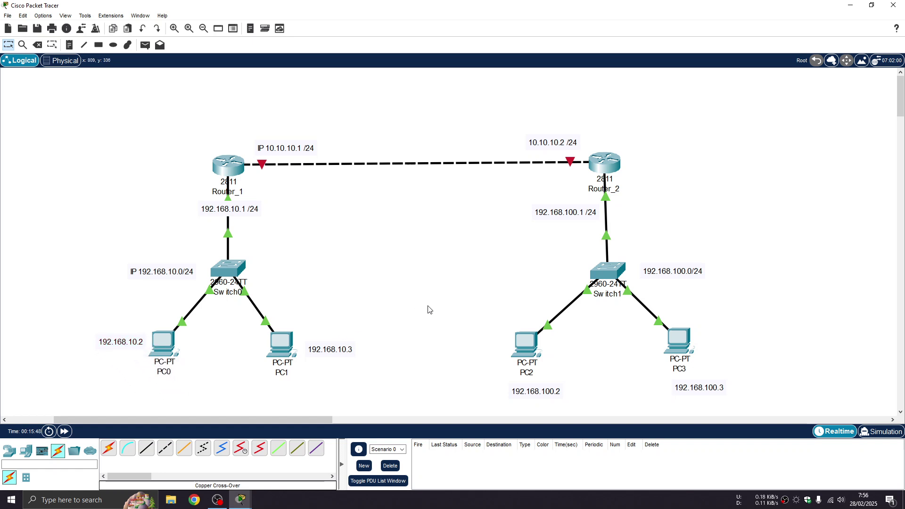
{"action": "left_click_drag", "start_coordinate": [527, 393], "coordinate": [470, 347]}
{"action": "left_click_drag", "start_coordinate": [706, 390], "coordinate": [743, 346]}
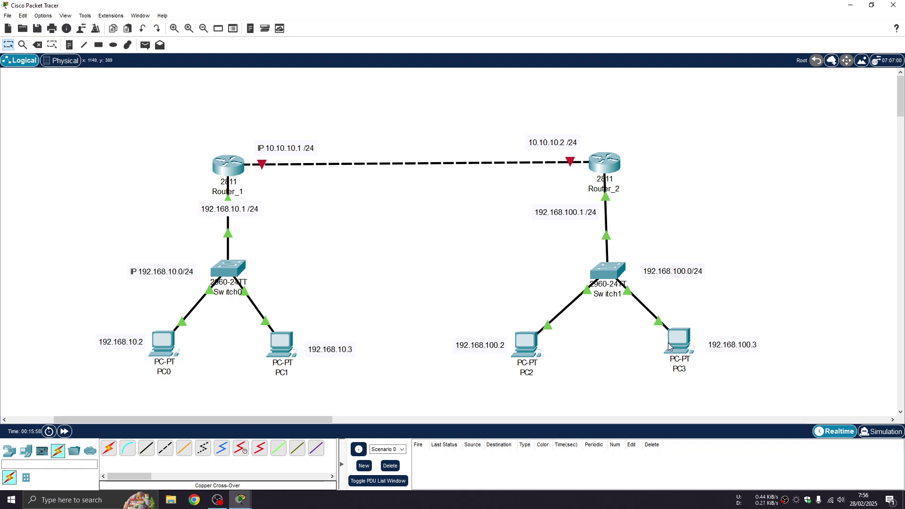
Step: Shift PC2 and PC3 slightly closer together and nudge their address labels inward to match
{"action": "left_click_drag", "start_coordinate": [679, 342], "coordinate": [669, 344]}
{"action": "left_click_drag", "start_coordinate": [532, 347], "coordinate": [543, 345]}
{"action": "left_click_drag", "start_coordinate": [720, 344], "coordinate": [707, 344]}
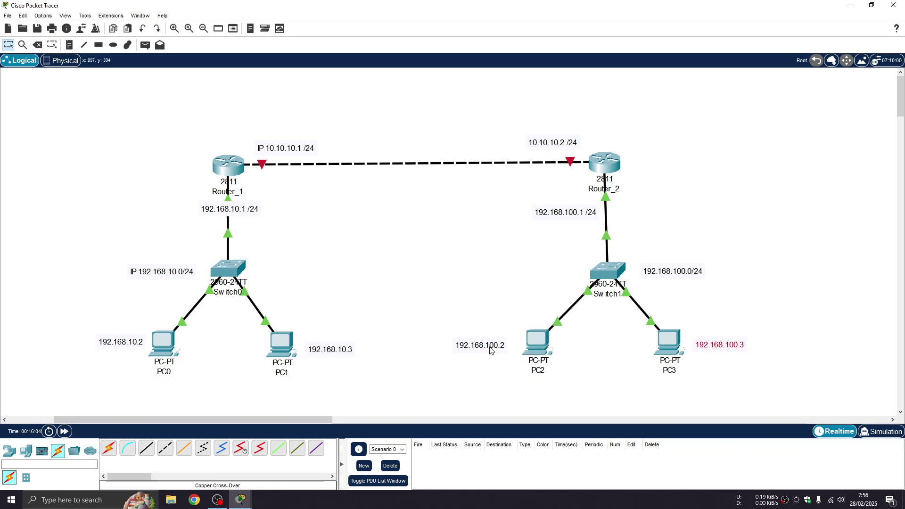
{"action": "left_click_drag", "start_coordinate": [491, 350], "coordinate": [498, 346]}
{"action": "left_click", "coordinate": [740, 226]}
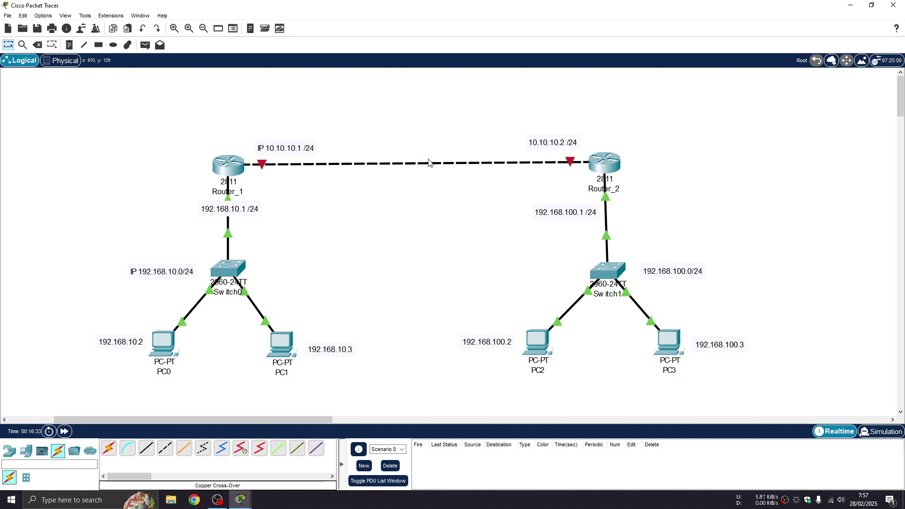
Step: Reopen the CLI of Router_1 and exit from interface configuration to global configuration mode
{"action": "mouse_move", "coordinate": [429, 161]}
{"action": "left_click", "coordinate": [230, 165]}
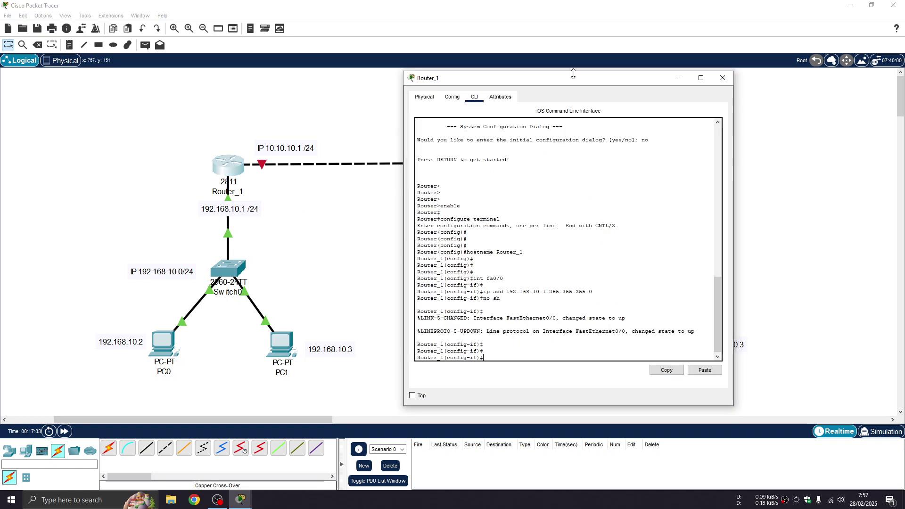
{"action": "left_click_drag", "start_coordinate": [575, 79], "coordinate": [143, 89]}
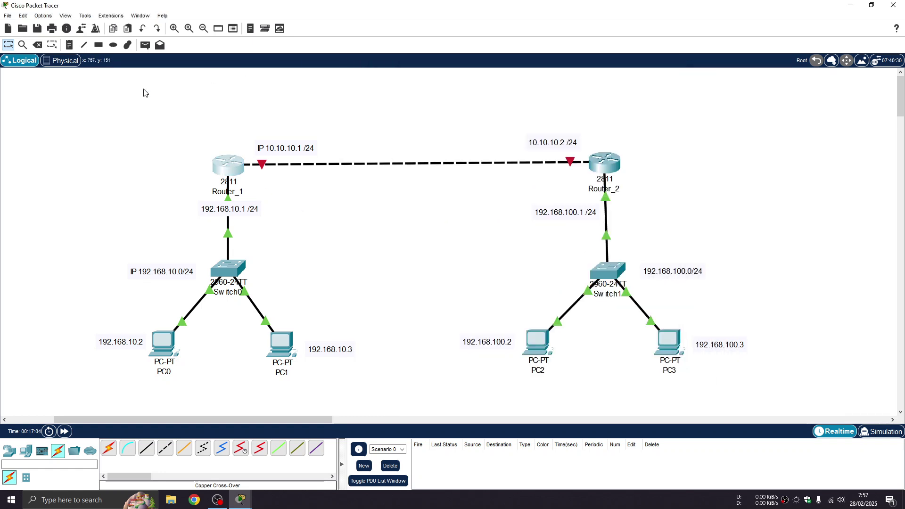
{"action": "left_click", "coordinate": [222, 168]}
{"action": "left_click_drag", "start_coordinate": [503, 73], "coordinate": [572, 78]}
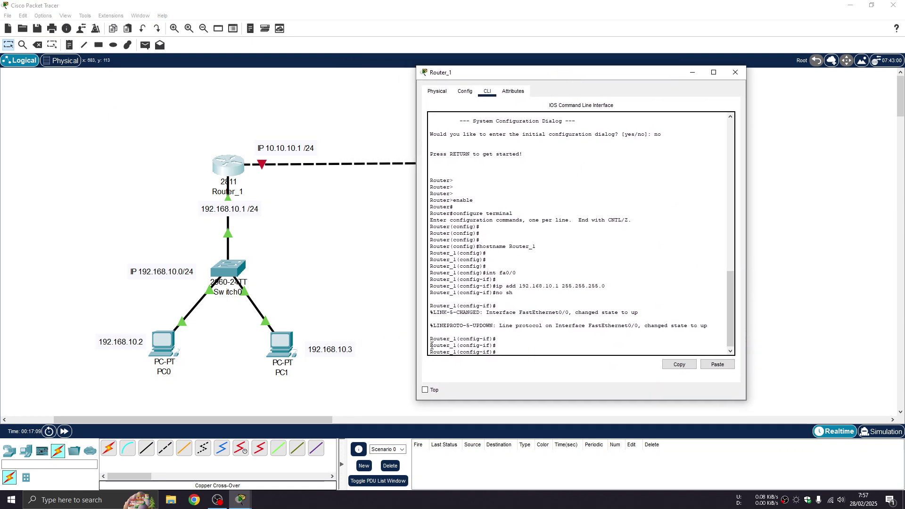
{"action": "type", "text": "ex"}
{"action": "key", "text": "Return"}
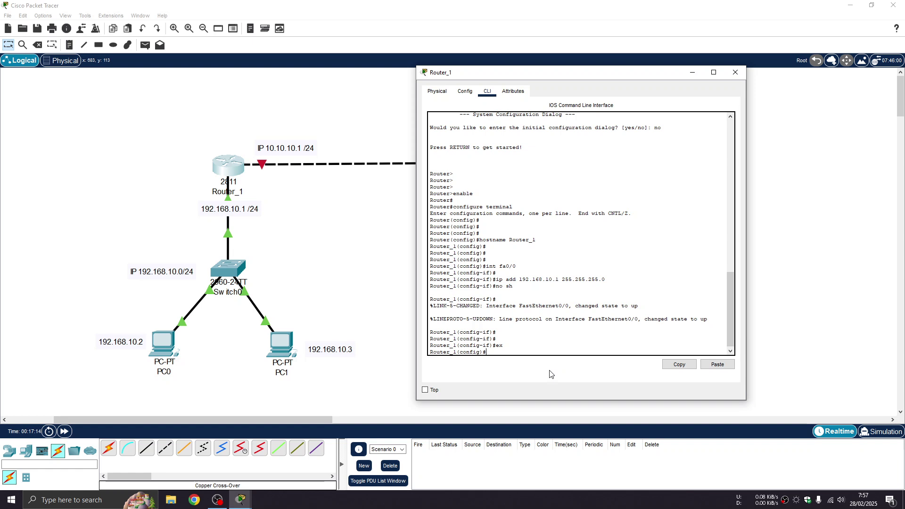
{"action": "key", "text": "Return"}
{"action": "key", "text": "Return"}
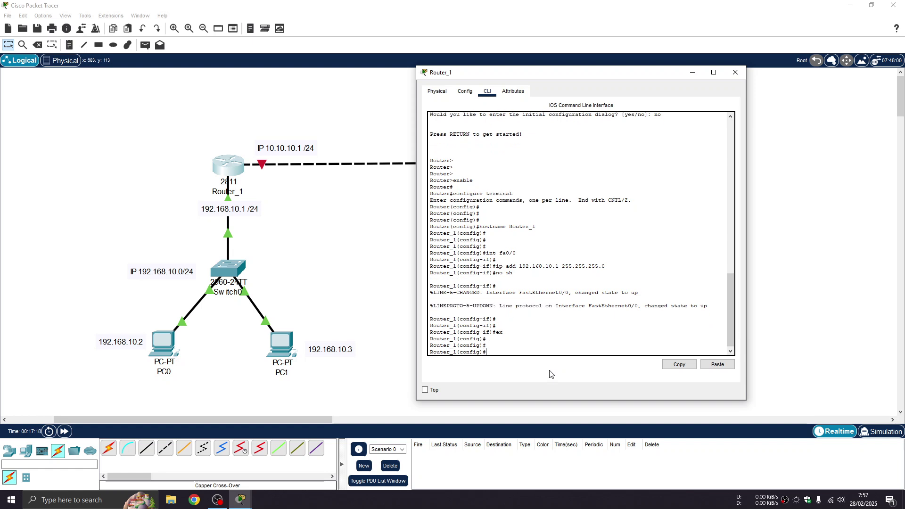
Step: Enter interface configuration for fa 0/1 on Router_1, checking the port name on the link between the routers
{"action": "type", "text": "int fa"}
{"action": "left_click", "coordinate": [350, 239]}
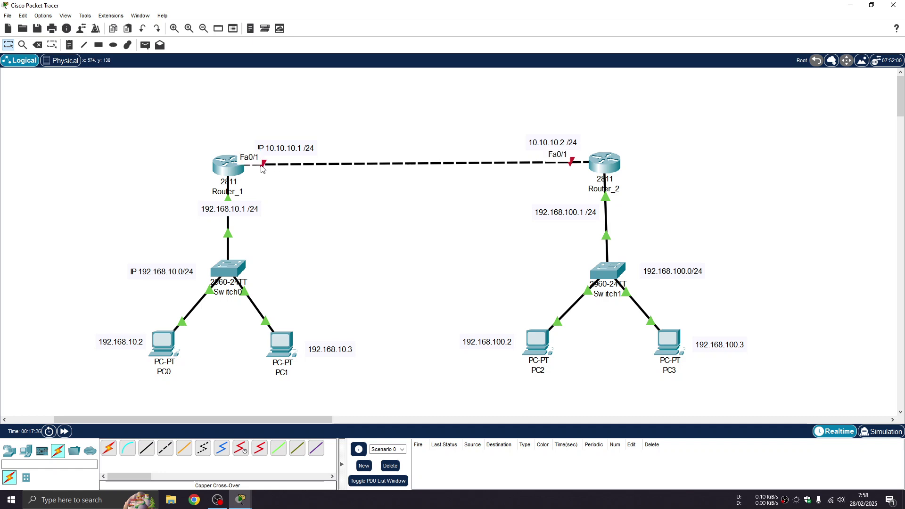
{"action": "left_click", "coordinate": [221, 172]}
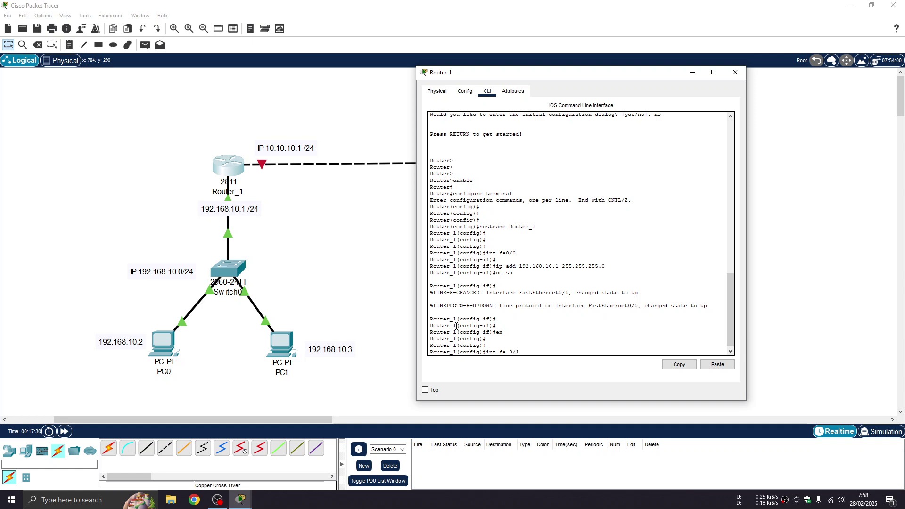
{"action": "type", "text": "0/1"}
{"action": "key", "text": "Return"}
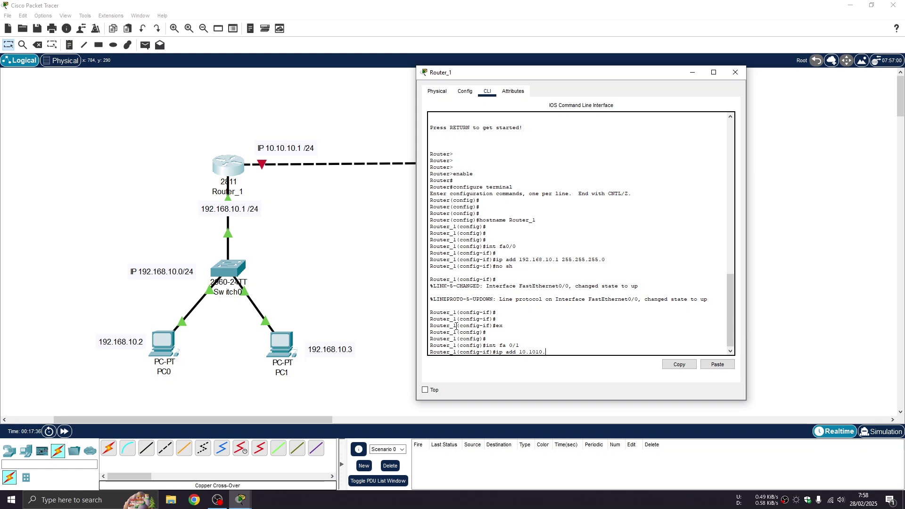
Step: Assign 10.10.10.1 255.255.255.0 to fa 0/1 on Router_1 and enable the interface with no sh
{"action": "type", "text": "ip add 10.10.10."}
{"action": "type", "text": "1 255.255.255.0"}
{"action": "key", "text": "Return"}
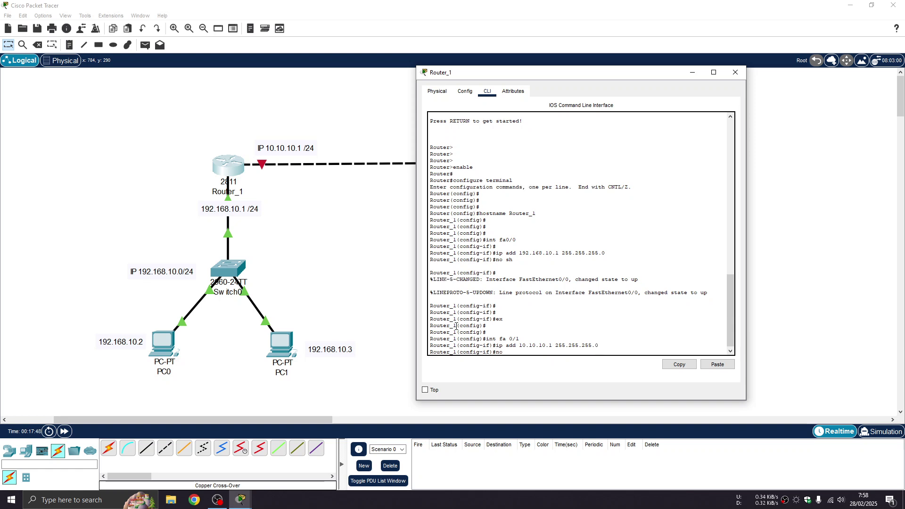
{"action": "key", "text": "Return"}
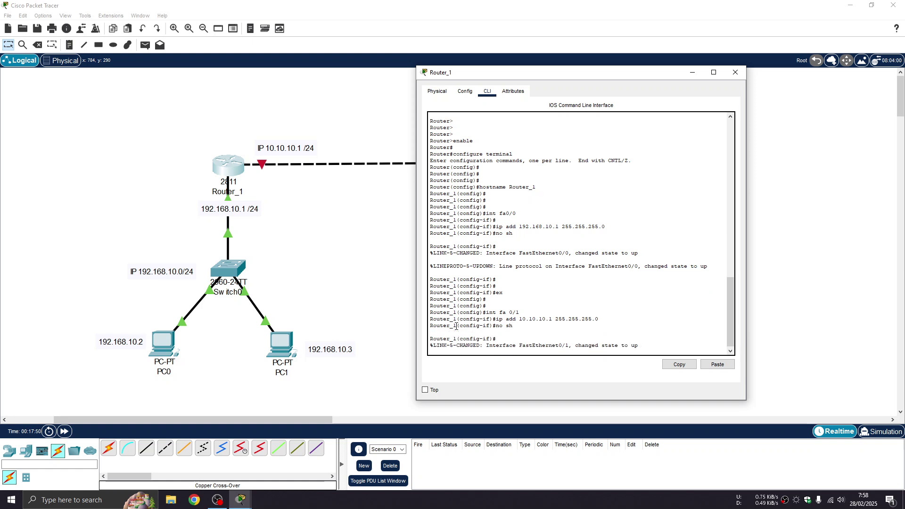
{"action": "key", "text": "Return"}
{"action": "key", "text": "Return"}
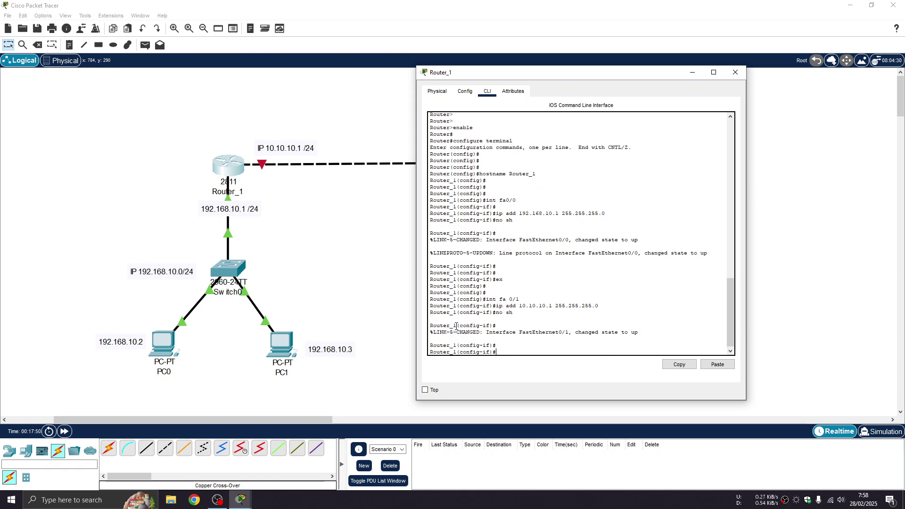
{"action": "left_click", "coordinate": [695, 71]}
Step: In the CLI of Router_2, exit the current interface and enter interface configuration for fa 0/1
{"action": "left_click", "coordinate": [601, 162]}
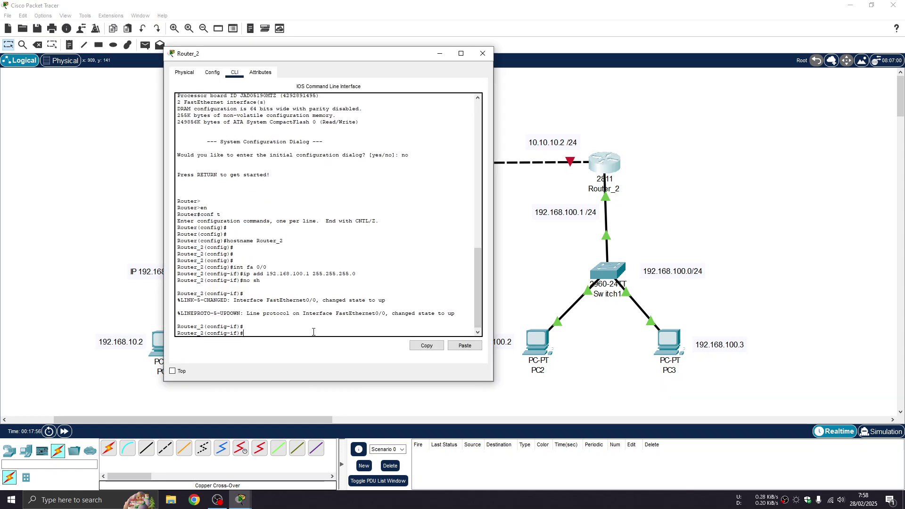
{"action": "type", "text": "ex"}
{"action": "key", "text": "Return"}
{"action": "key", "text": "Return"}
{"action": "key", "text": "Return"}
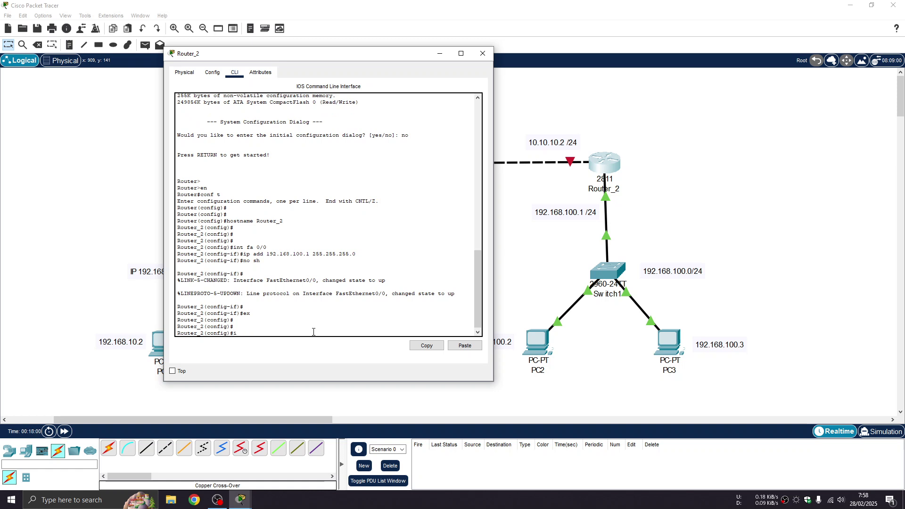
{"action": "type", "text": "int f"}
{"action": "type", "text": "a o"}
{"action": "type", "text": "/1"}
{"action": "key", "text": "Return"}
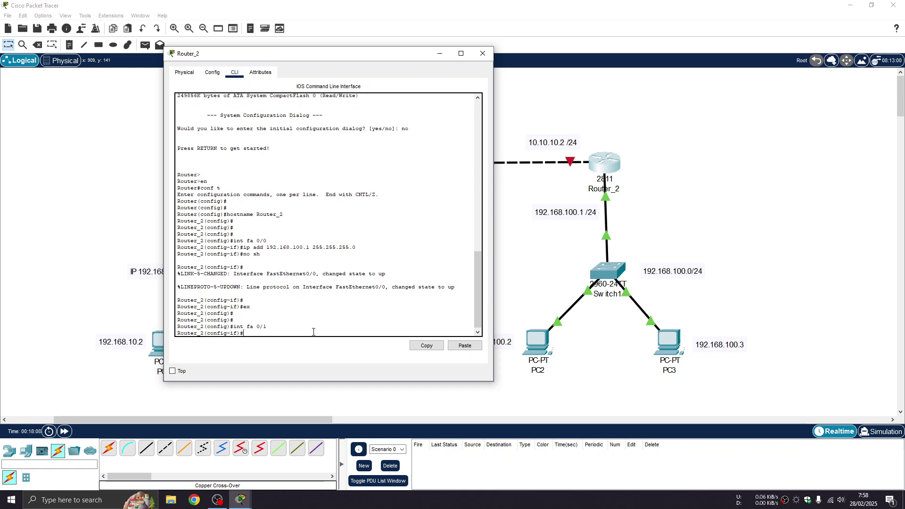
Step: Assign 10.10.10.2 255.255.255.0 to fa 0/1 on Router_2 and enable the interface with no sh
{"action": "type", "text": "ip add 10.10.10.2"}
{"action": "type", "text": "255."}
{"action": "type", "text": "255.0"}
{"action": "key", "text": "Return"}
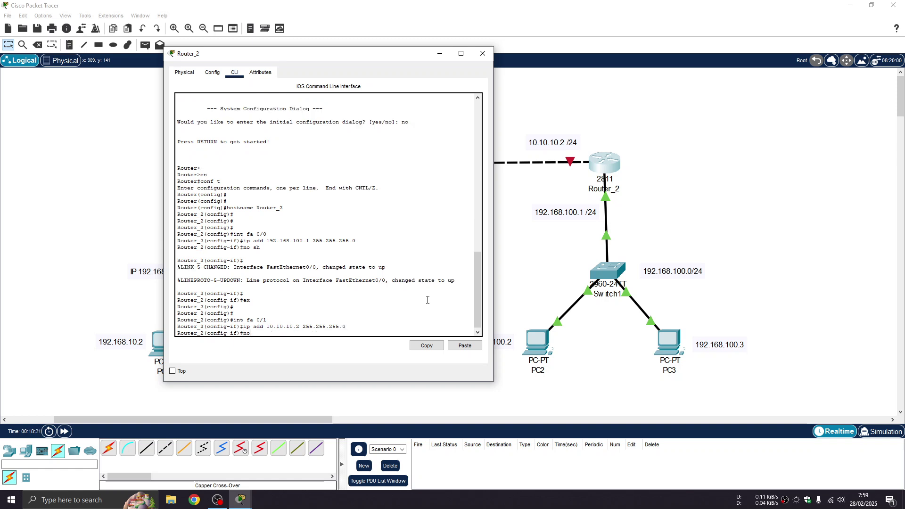
{"action": "key", "text": "Return"}
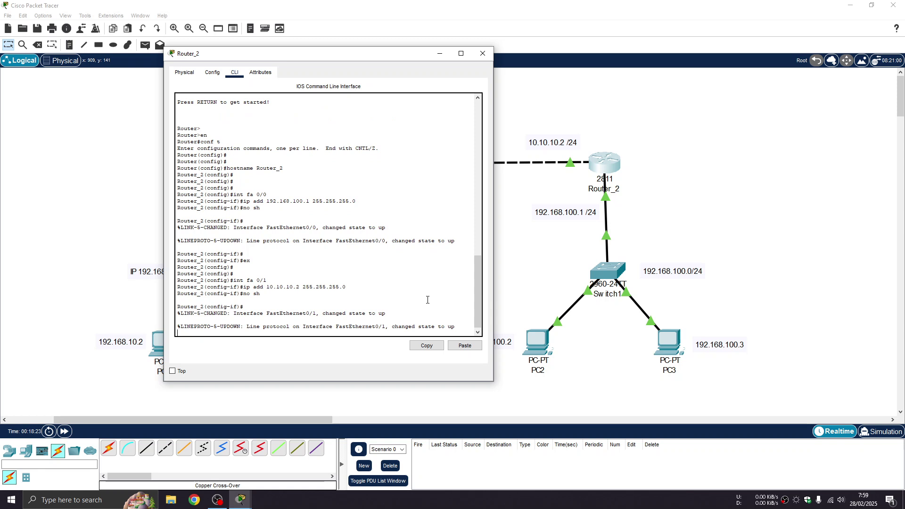
{"action": "key", "text": "Return"}
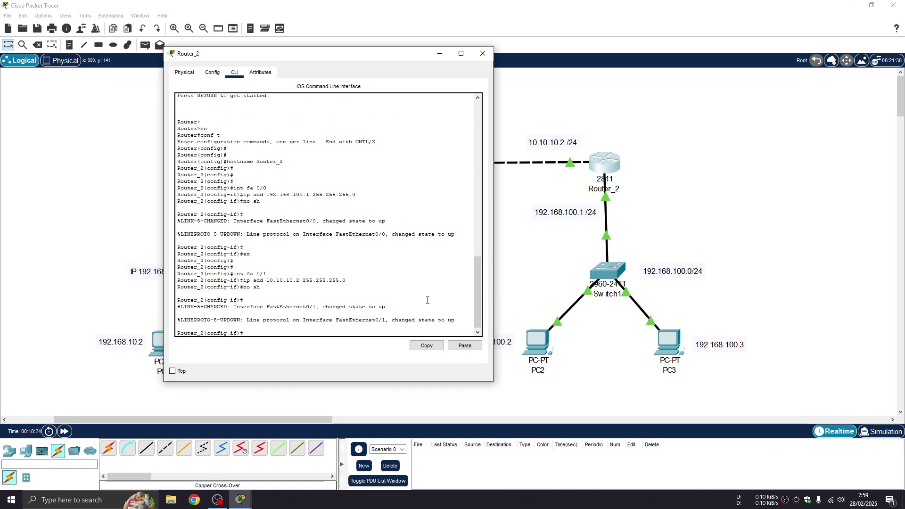
{"action": "left_click", "coordinate": [440, 53]}
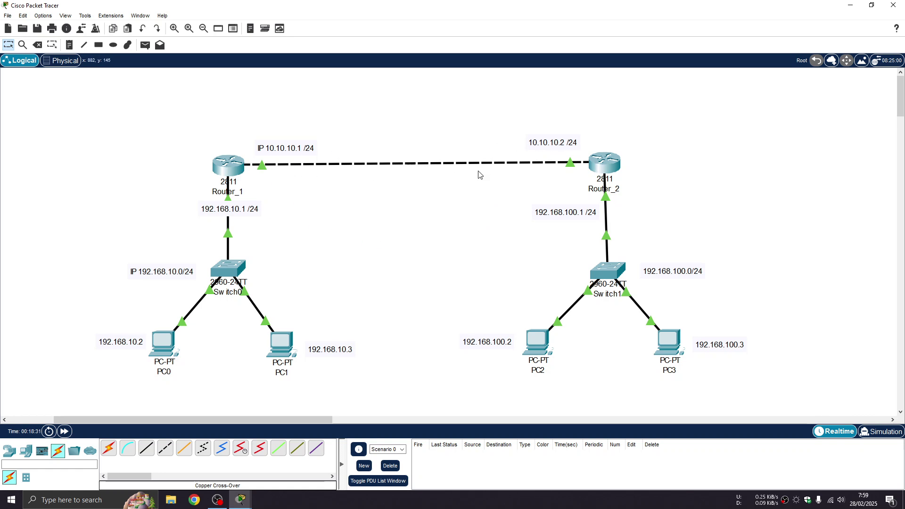
Step: Test the link between the routers by sending a simple PDU from Router_1 to Router_2
{"action": "left_click", "coordinate": [145, 45]}
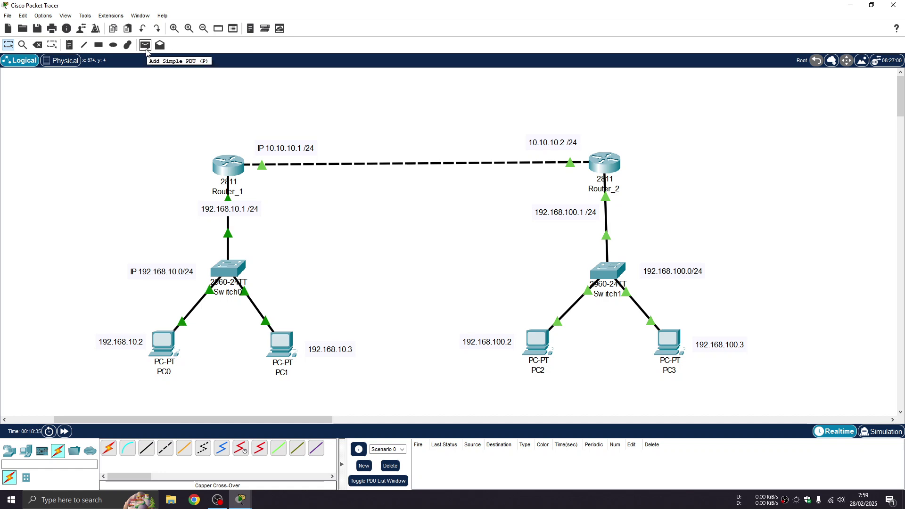
{"action": "left_click", "coordinate": [231, 157]}
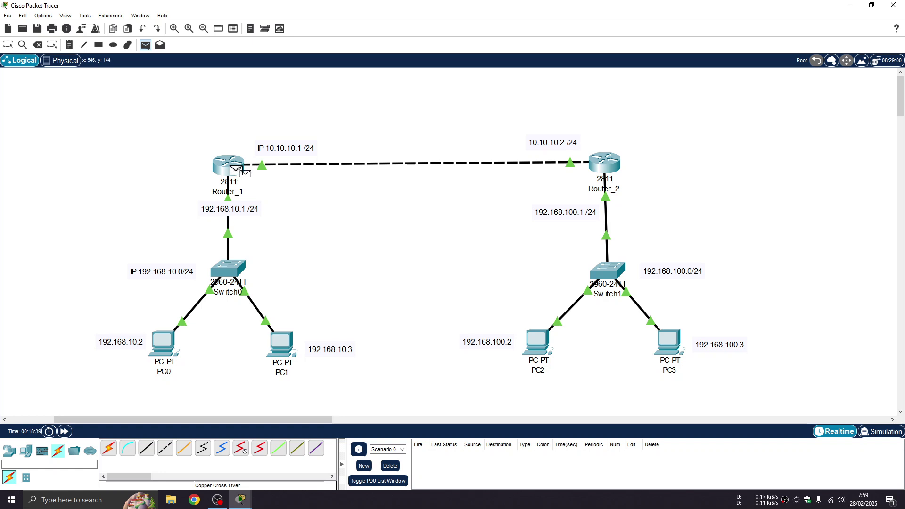
{"action": "left_click", "coordinate": [607, 163]}
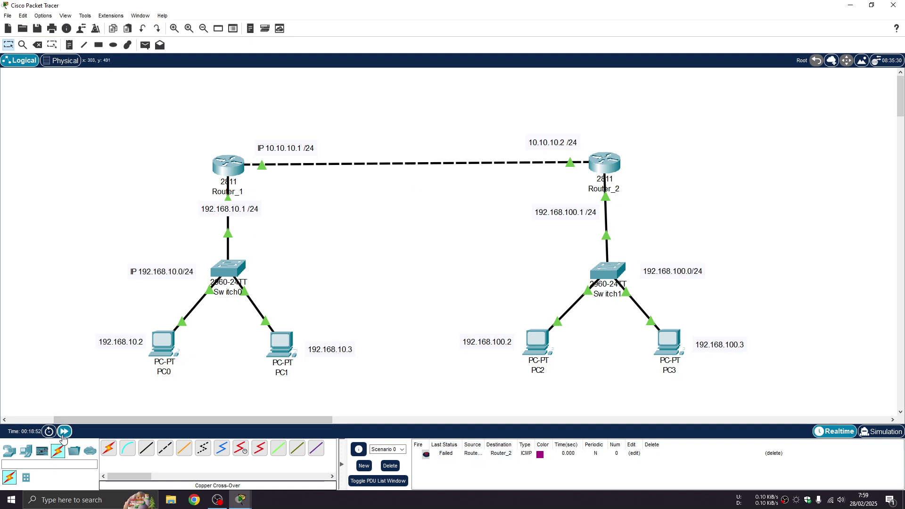
Step: Fast-forward the network time and resend a simple PDU from Router_1 to Router_2, clearing the scenario's PDU list at the end
{"action": "left_click", "coordinate": [65, 432]}
{"action": "left_click", "coordinate": [145, 46]}
{"action": "left_click", "coordinate": [230, 165]}
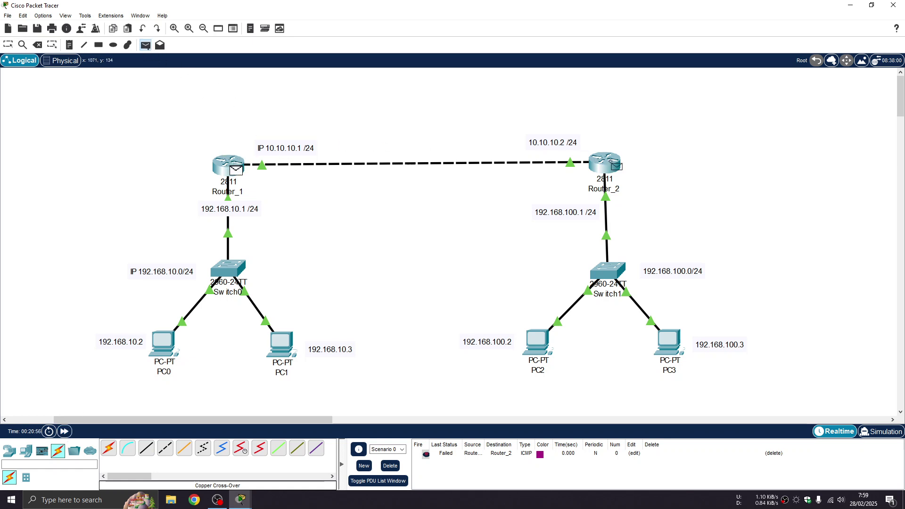
{"action": "left_click", "coordinate": [611, 163]}
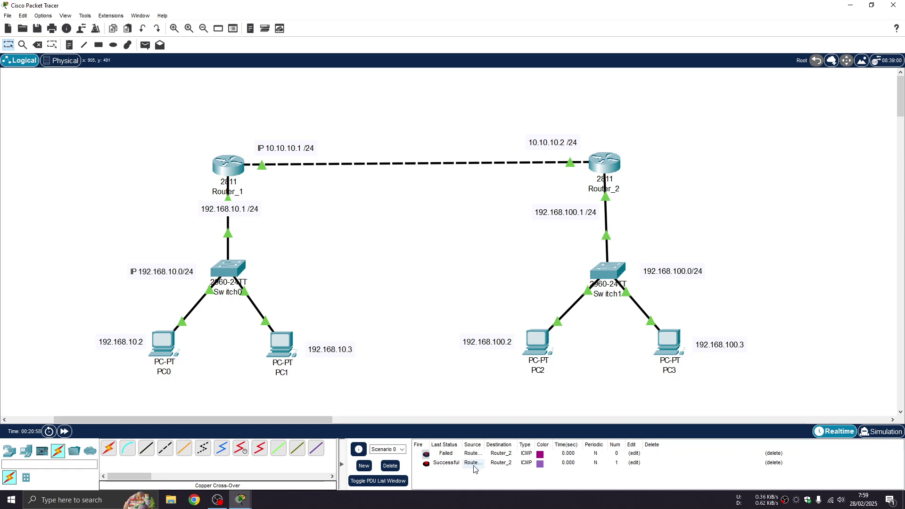
{"action": "left_click", "coordinate": [391, 466]}
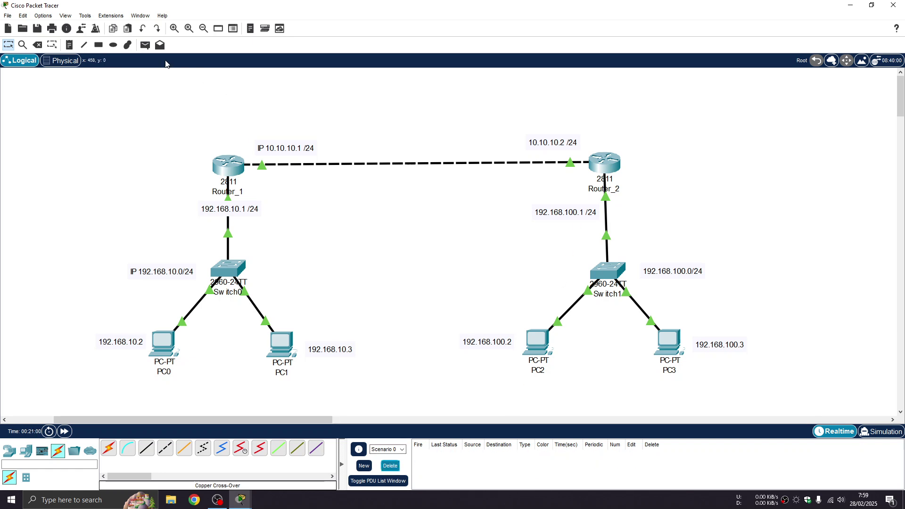
Step: Test the router link in both directions with simple PDUs, Router_1 to Router_2 and Router_2 to Router_1, and clear the PDU list
{"action": "left_click", "coordinate": [145, 45]}
{"action": "left_click", "coordinate": [230, 165]}
{"action": "left_click", "coordinate": [602, 162]}
{"action": "left_click", "coordinate": [145, 45]}
{"action": "left_click", "coordinate": [606, 160]}
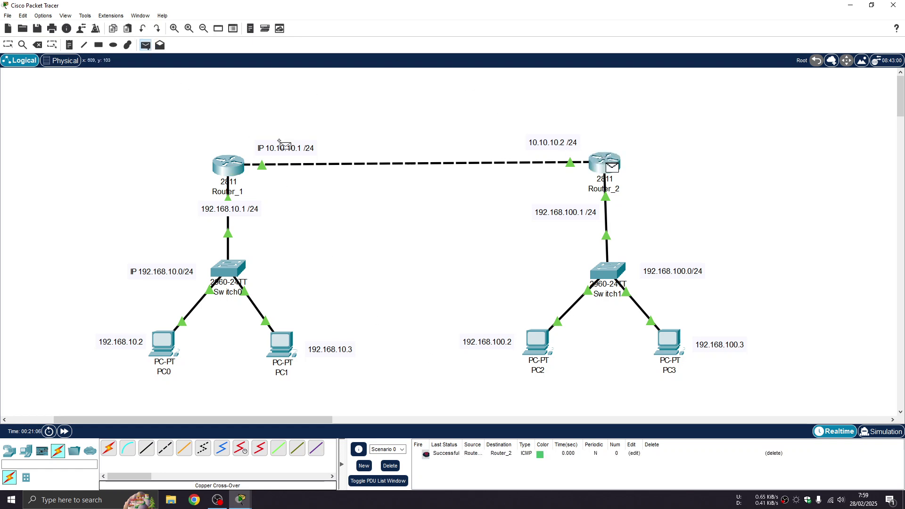
{"action": "left_click", "coordinate": [234, 168]}
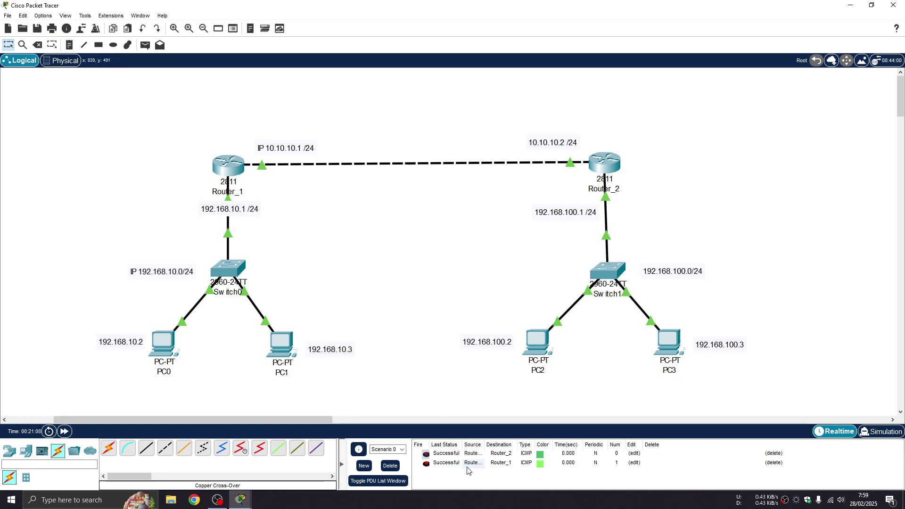
{"action": "left_click", "coordinate": [391, 467]}
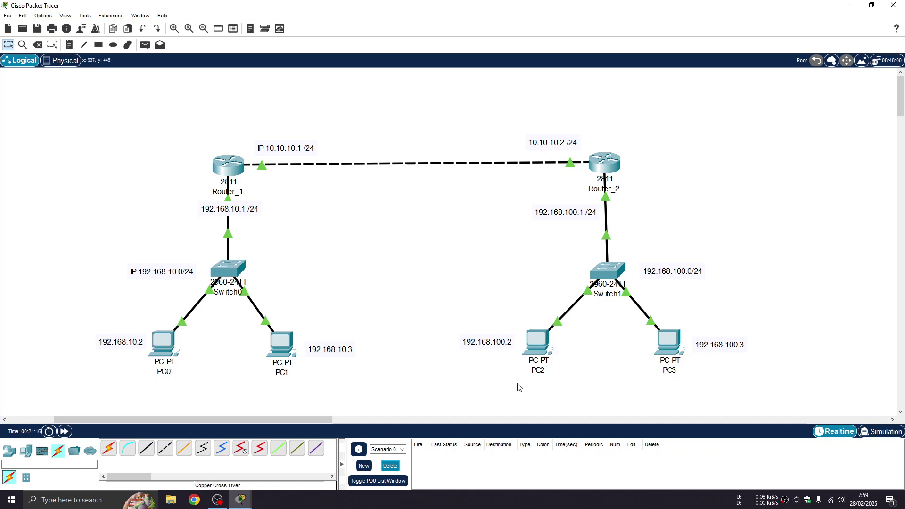
Step: Test connectivity from PC0 to both routers by sending simple PDUs to Router_1 and Router_2
{"action": "left_click", "coordinate": [145, 45]}
{"action": "left_click", "coordinate": [165, 341]}
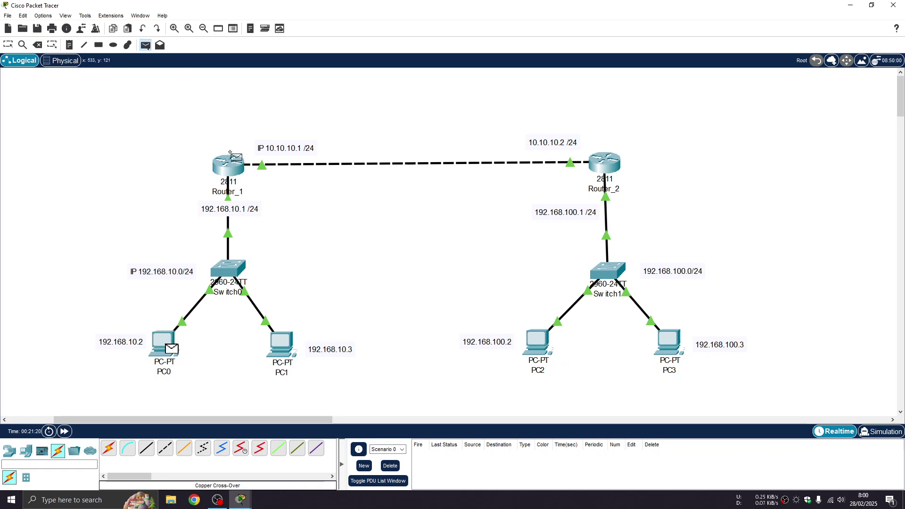
{"action": "left_click", "coordinate": [230, 158]}
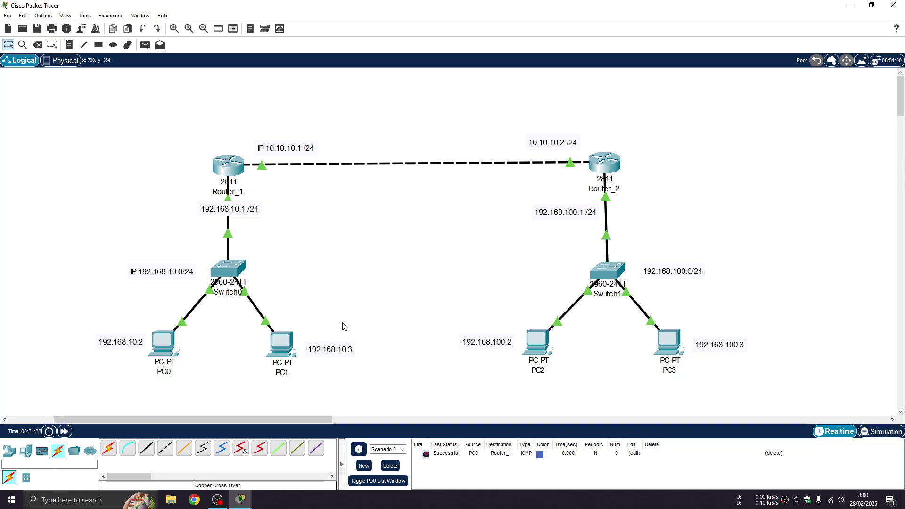
{"action": "left_click", "coordinate": [146, 45]}
{"action": "left_click", "coordinate": [172, 349]}
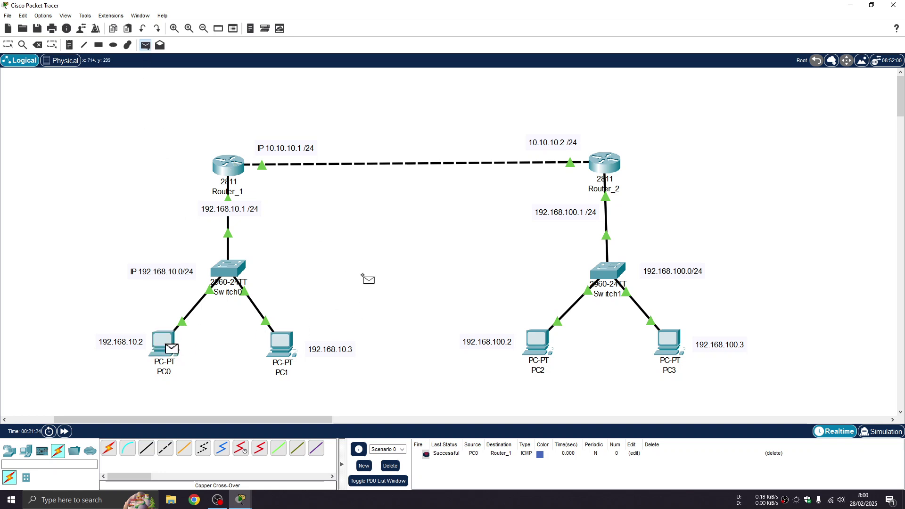
{"action": "left_click", "coordinate": [598, 167]}
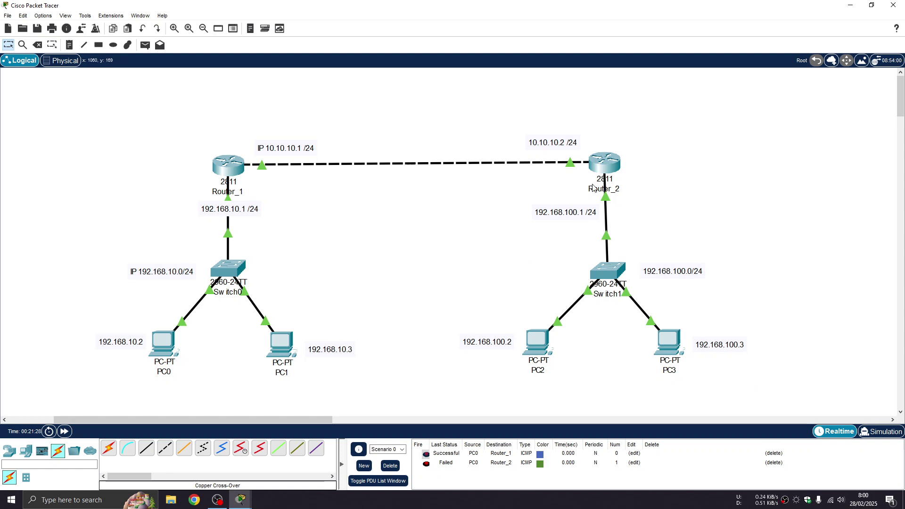
Step: Test connectivity between the two LANs with a simple PDU from PC0 to PC2, and clear the PDU list
{"action": "left_click", "coordinate": [145, 45]}
{"action": "left_click", "coordinate": [166, 341]}
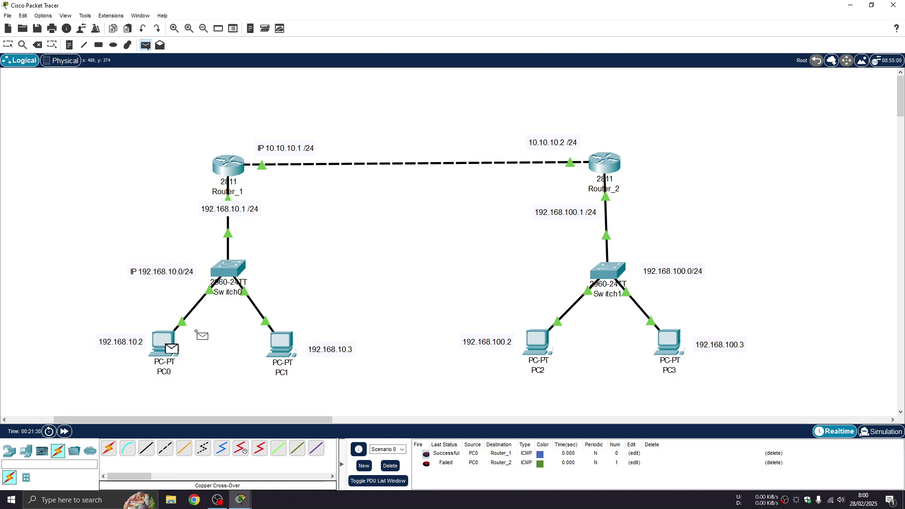
{"action": "left_click", "coordinate": [545, 341]}
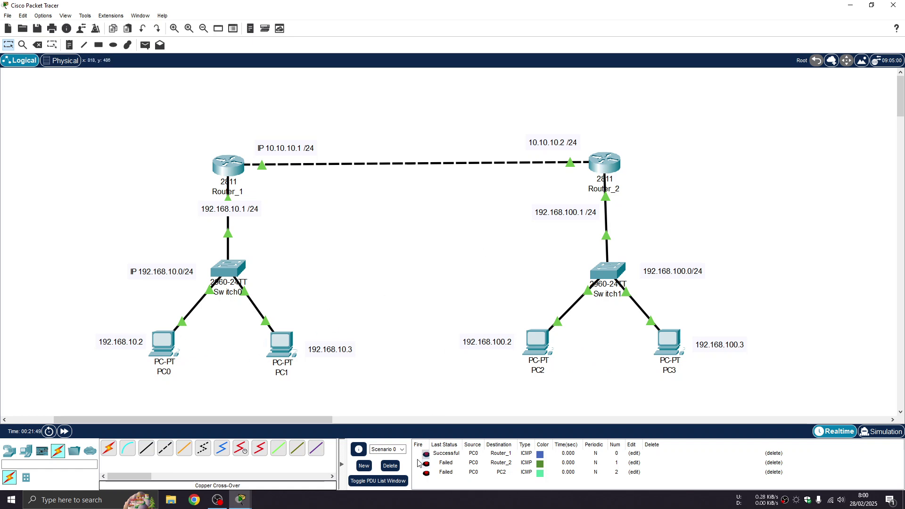
{"action": "left_click", "coordinate": [390, 466]}
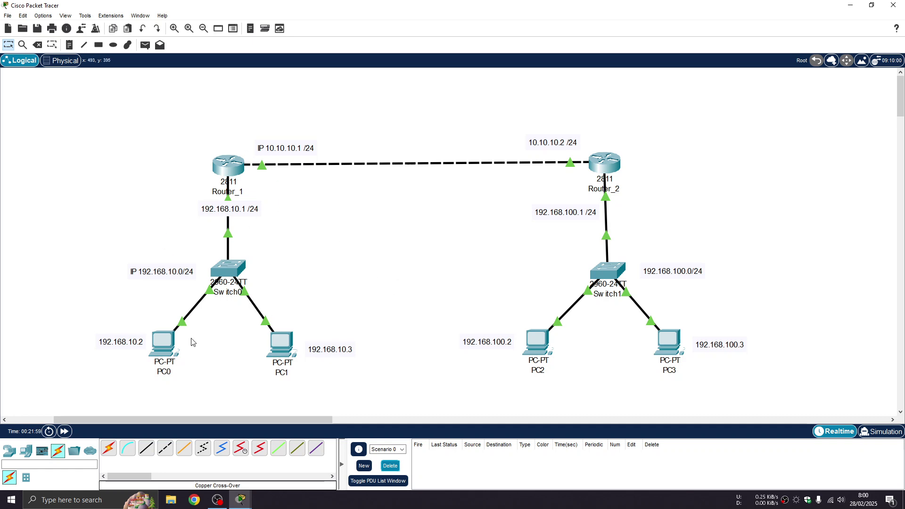
Step: Move the network label IP 192.168.10.0/24 slightly up and away from Switch0
{"action": "left_click_drag", "start_coordinate": [181, 276], "coordinate": [168, 256]}
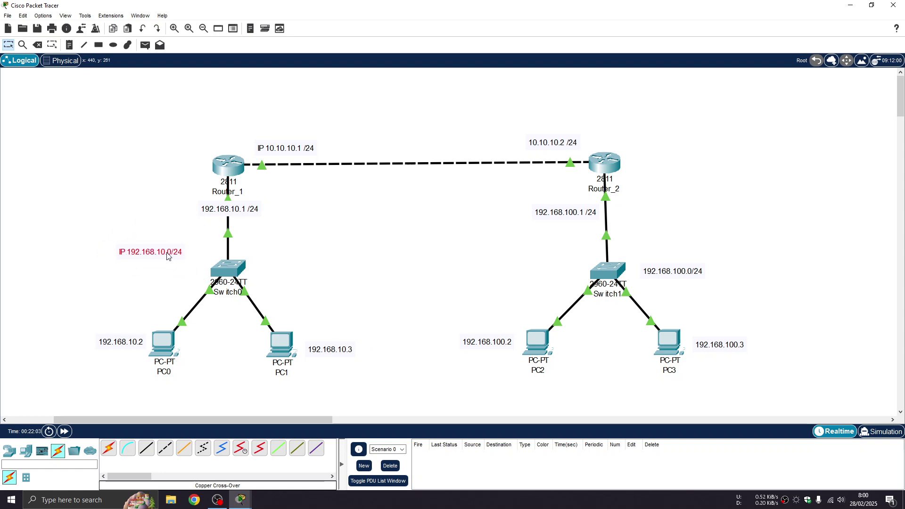
Step: Move the network label 192.168.100.0/24 slightly up and away from Switch1
{"action": "left_click", "coordinate": [359, 251]}
{"action": "left_click_drag", "start_coordinate": [679, 275], "coordinate": [687, 269]}
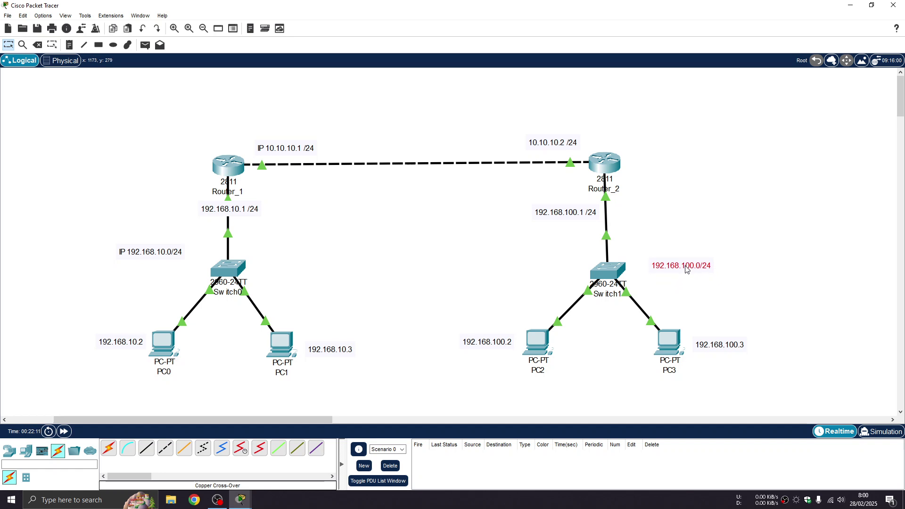
{"action": "left_click", "coordinate": [818, 258]}
Step: Add the network label "10.10.10.0 /24" and place it just above the middle of the link between the two routers
{"action": "left_click", "coordinate": [69, 46]}
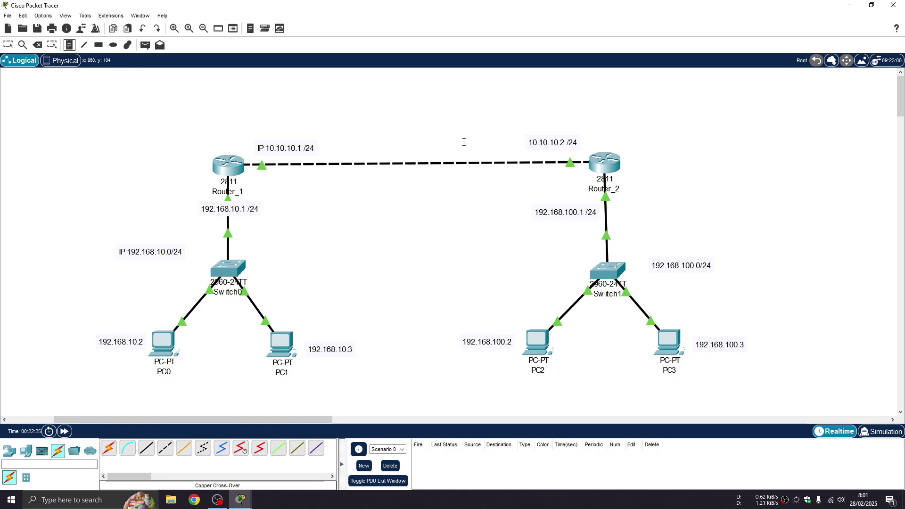
{"action": "left_click", "coordinate": [380, 113]}
{"action": "type", "text": "1"}
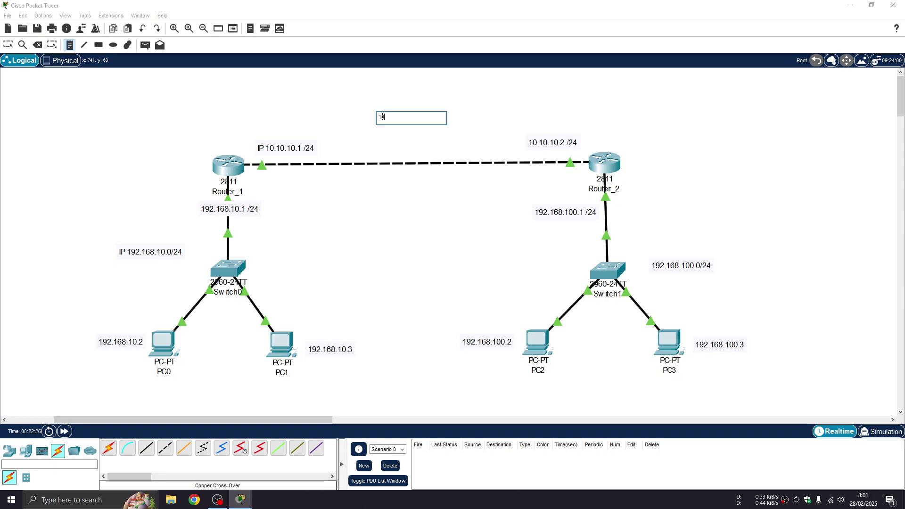
{"action": "type", "text": "0.10.10.0 /24"}
{"action": "left_click", "coordinate": [8, 45]}
{"action": "left_click_drag", "start_coordinate": [405, 121], "coordinate": [425, 152]}
{"action": "left_click", "coordinate": [433, 199]}
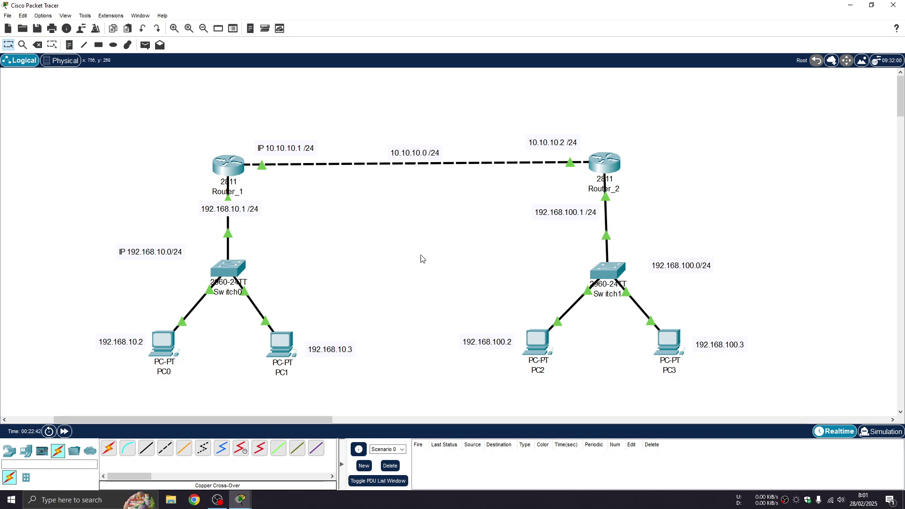
Step: Move the network labels 192.168.100.0/24 and IP 192.168.10.0/24 close to Switch1 and Switch0 respectively
{"action": "left_click_drag", "start_coordinate": [675, 270], "coordinate": [646, 261]}
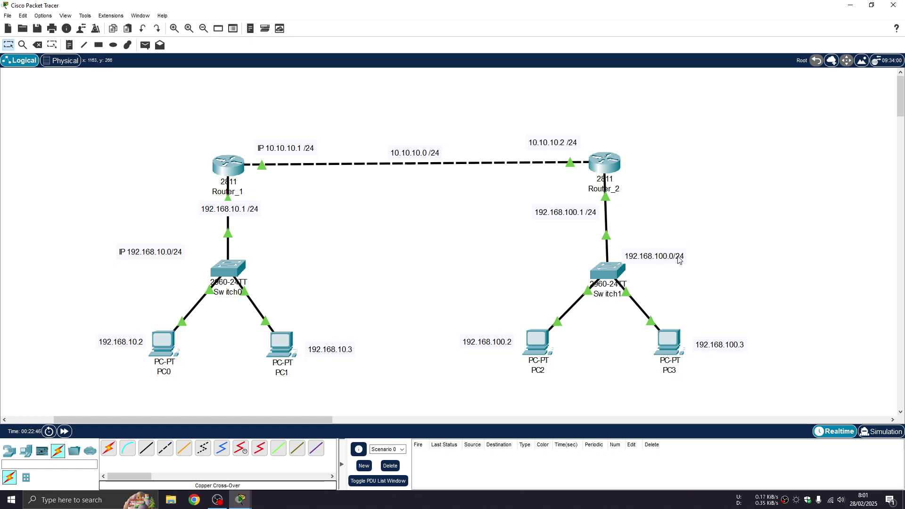
{"action": "left_click_drag", "start_coordinate": [172, 256], "coordinate": [202, 261]}
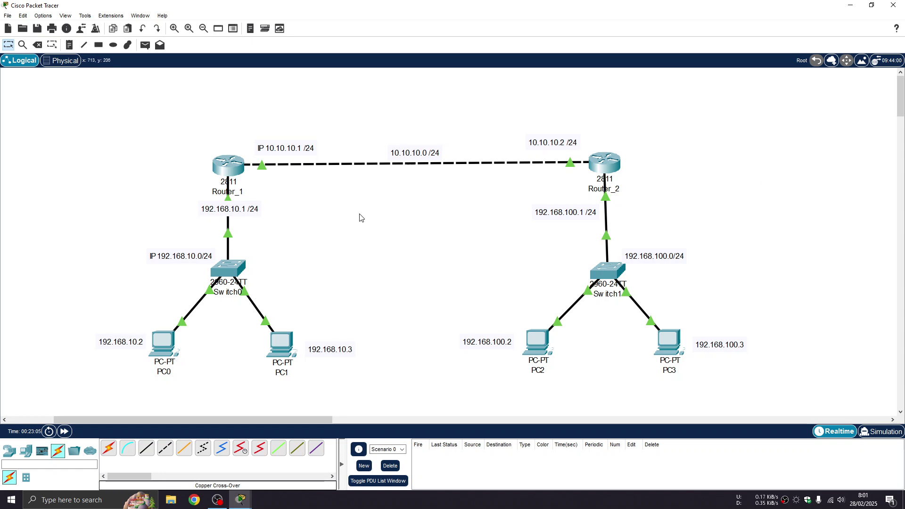
Step: Open Router_1's CLI and leave interface configuration mode with ex to return to global configuration mode
{"action": "left_click", "coordinate": [223, 173]}
{"action": "left_click_drag", "start_coordinate": [628, 74], "coordinate": [408, 65]}
{"action": "key", "text": "Return"}
{"action": "key", "text": "Return"}
{"action": "type", "text": "er_1(config-if)#e"}
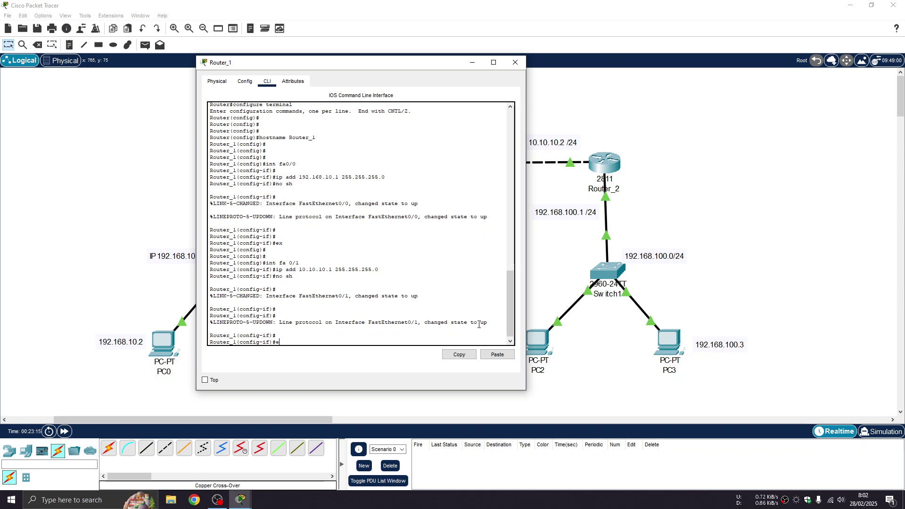
{"action": "type", "text": "x"}
{"action": "key", "text": "Return"}
{"action": "key", "text": "Return"}
{"action": "key", "text": "Return"}
{"action": "key", "text": "Return"}
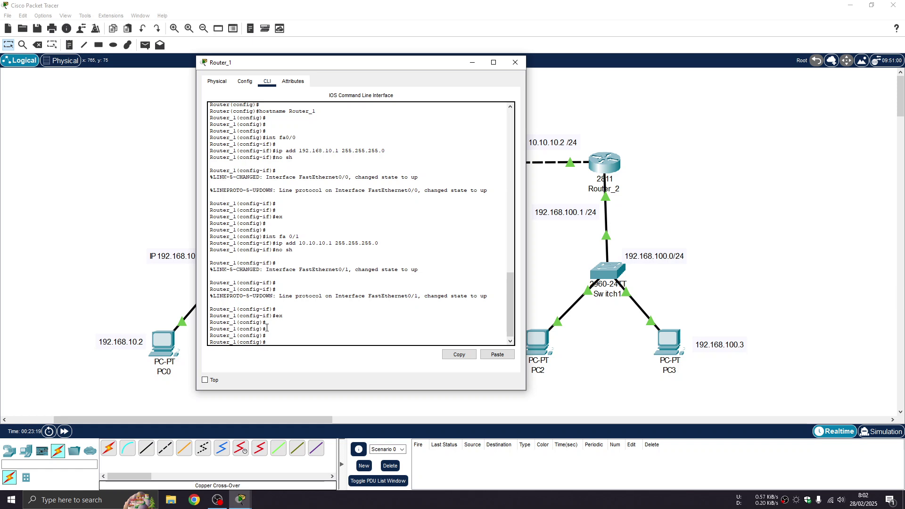
{"action": "left_click_drag", "start_coordinate": [379, 65], "coordinate": [890, 129]}
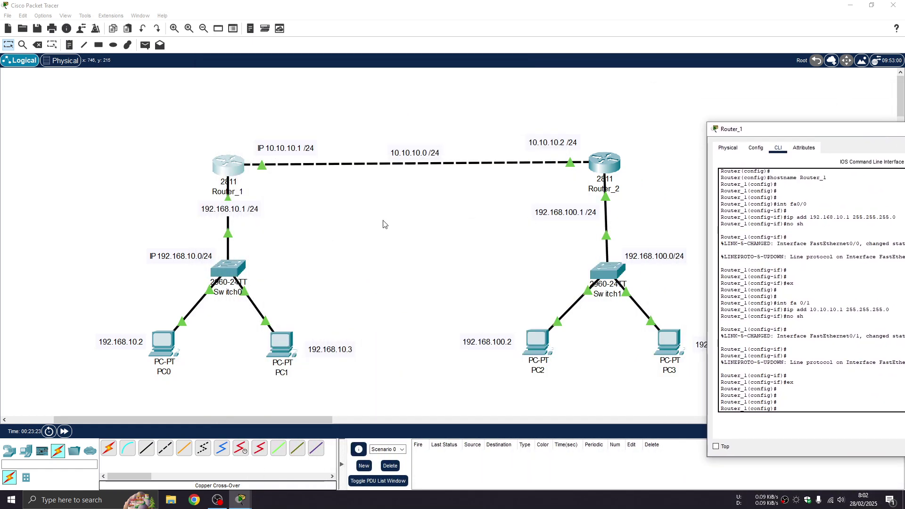
{"action": "left_click", "coordinate": [301, 207]}
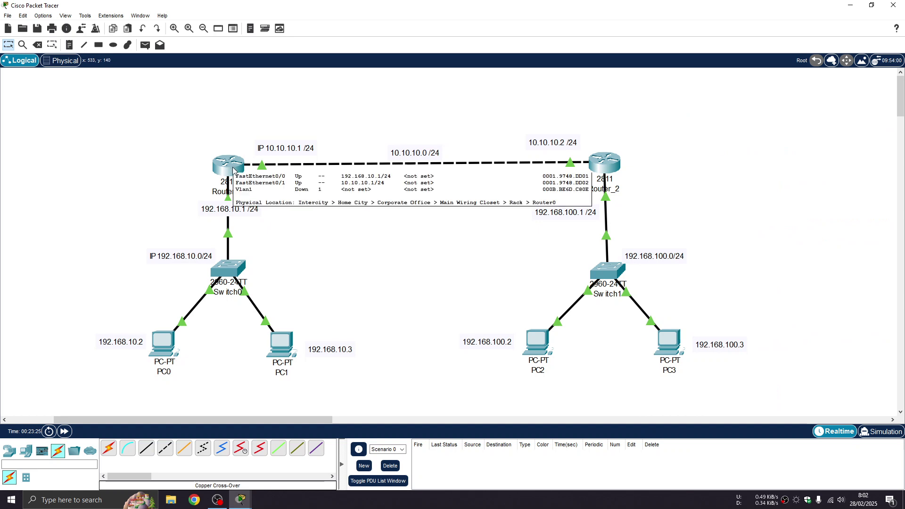
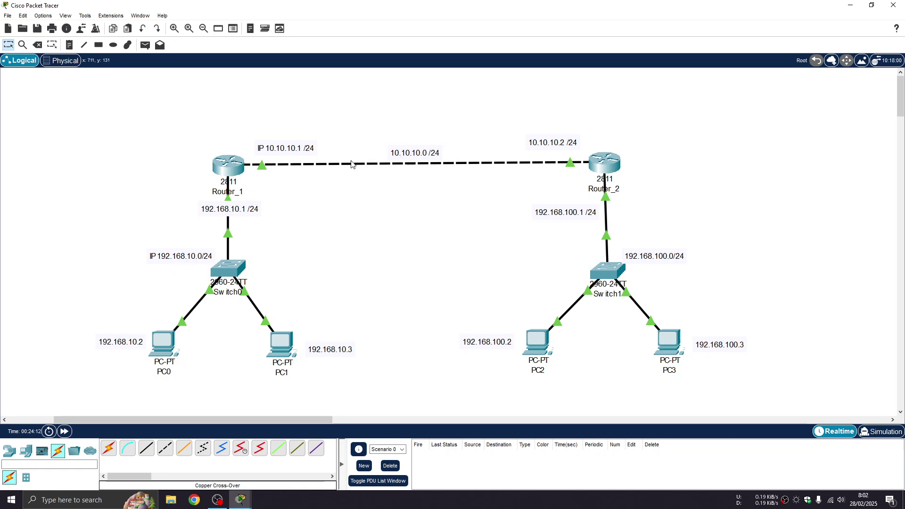
Step: Try to display Router_1's routing table from global configuration mode with sh ip route
{"action": "mouse_move", "coordinate": [230, 165]}
{"action": "left_click", "coordinate": [238, 164]}
{"action": "left_click_drag", "start_coordinate": [771, 136], "coordinate": [408, 88]}
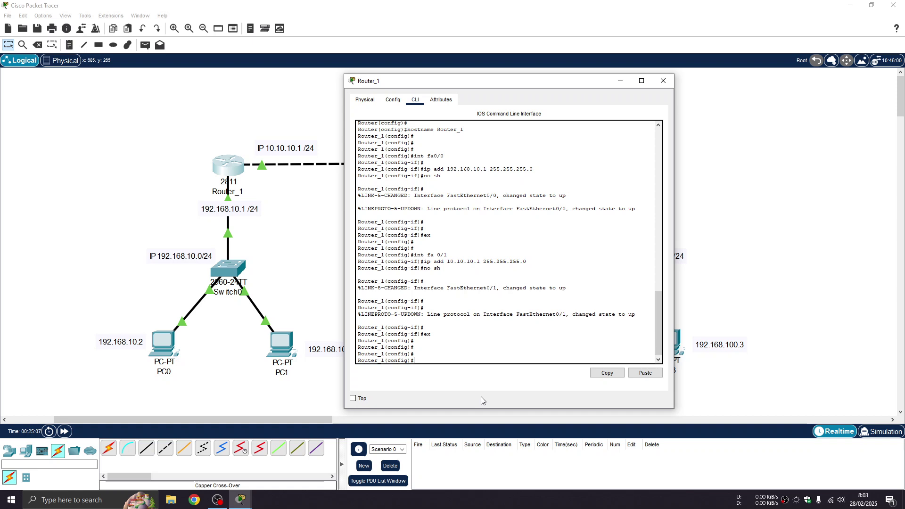
{"action": "type", "text": "sh ip route"}
{"action": "key", "text": "Return"}
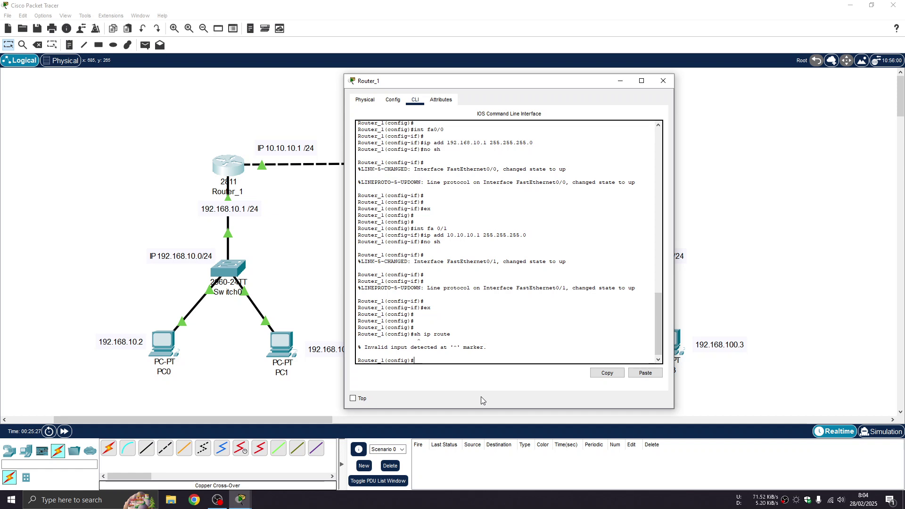
Step: Exit to privileged EXEC mode on Router_1 and display its routing table with sh ip route
{"action": "type", "text": "ex"}
{"action": "key", "text": "Return"}
{"action": "key", "text": "Return"}
{"action": "key", "text": "Return"}
{"action": "key", "text": "Return"}
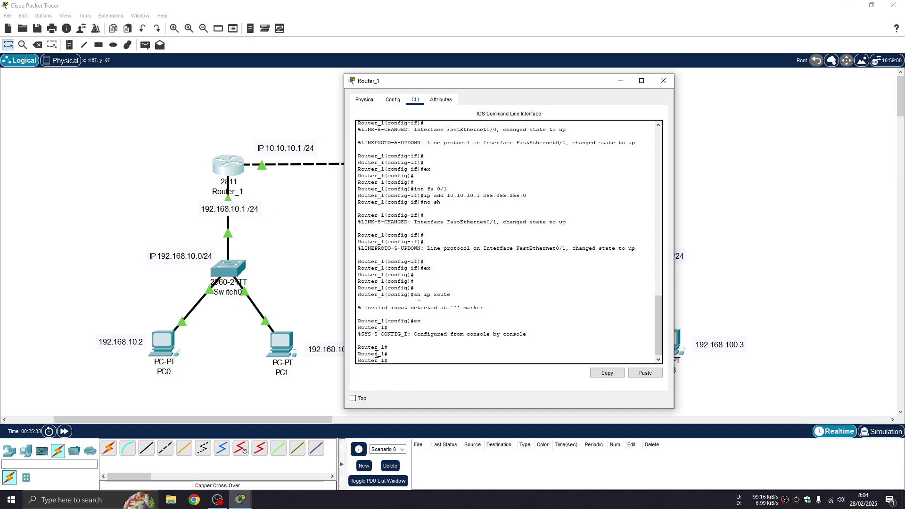
{"action": "key", "text": "Return"}
{"action": "type", "text": "sh ip"}
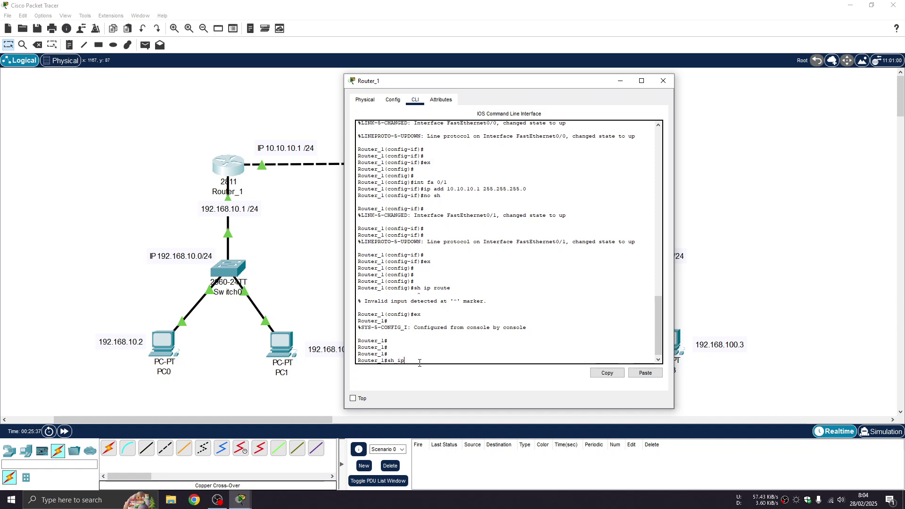
{"action": "type", "text": " route"}
{"action": "key", "text": "Return"}
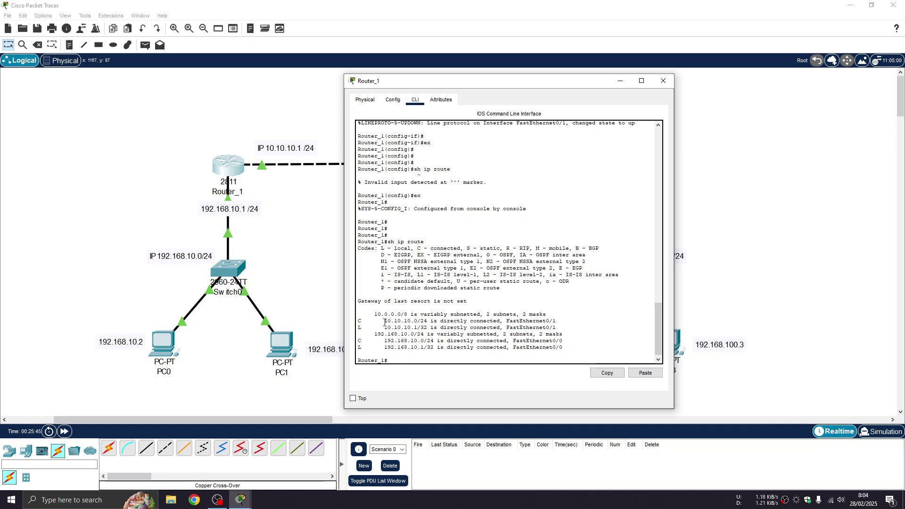
Step: Compare the 10.10.10.0 and 192.168.10.0 entries in Router_1's routing table with the networks labelled in the topology
{"action": "left_click_drag", "start_coordinate": [385, 321], "coordinate": [417, 321]}
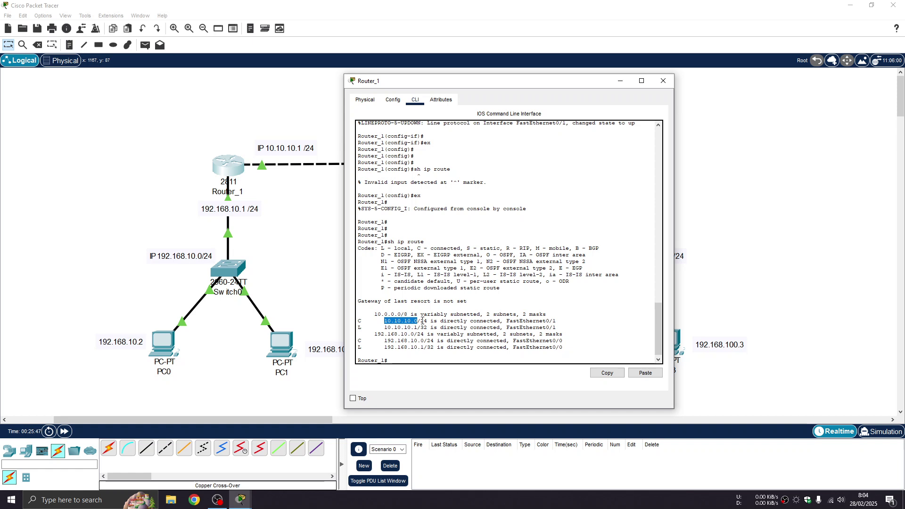
{"action": "left_click", "coordinate": [333, 259]}
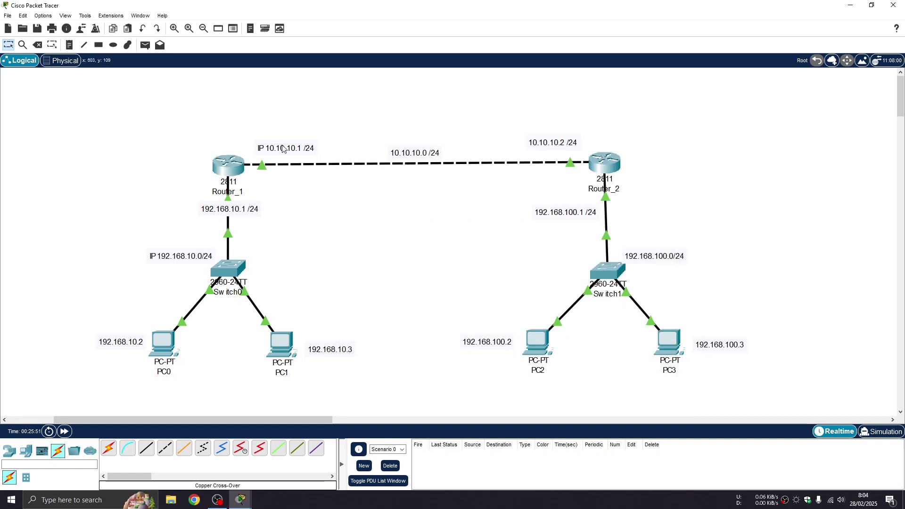
{"action": "left_click", "coordinate": [228, 165]}
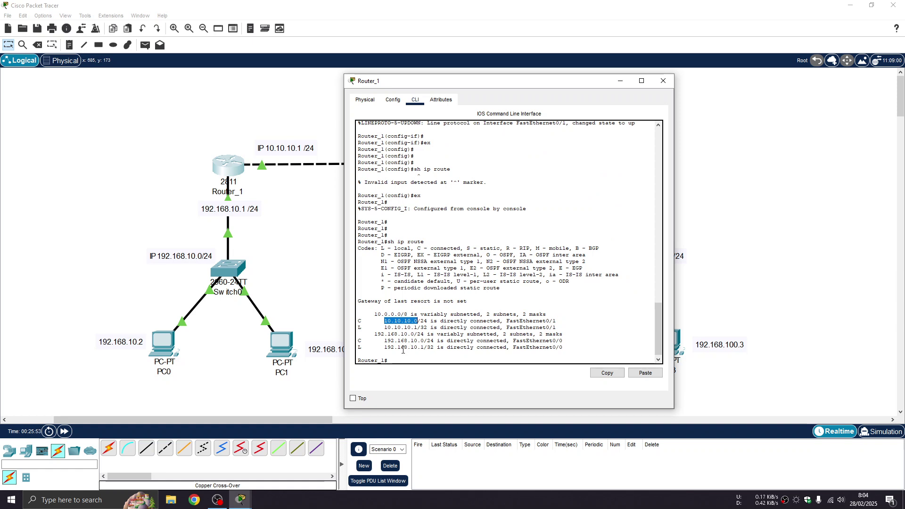
{"action": "left_click_drag", "start_coordinate": [374, 333], "coordinate": [415, 335]}
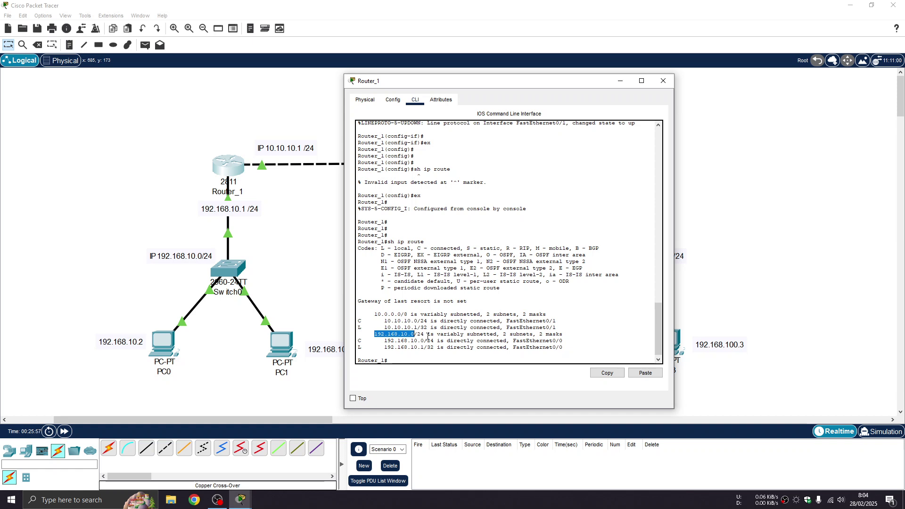
{"action": "left_click", "coordinate": [311, 240]}
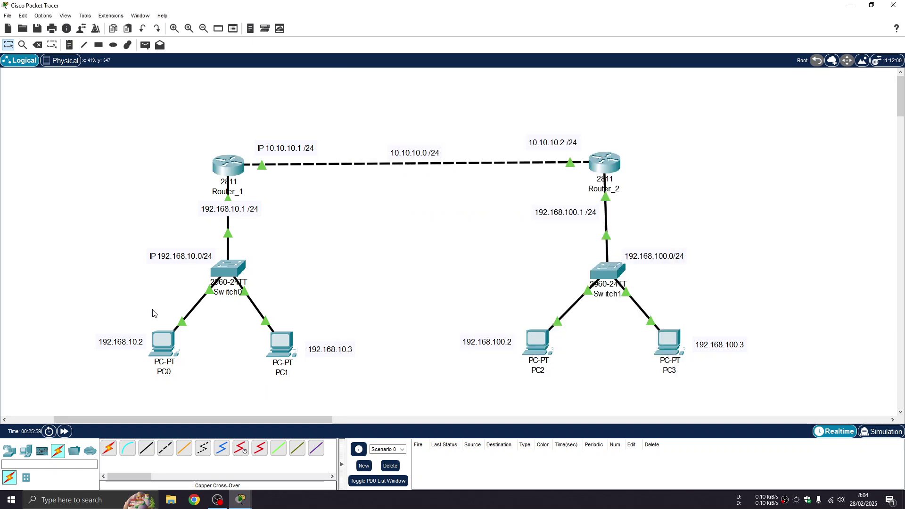
{"action": "left_click", "coordinate": [227, 160]}
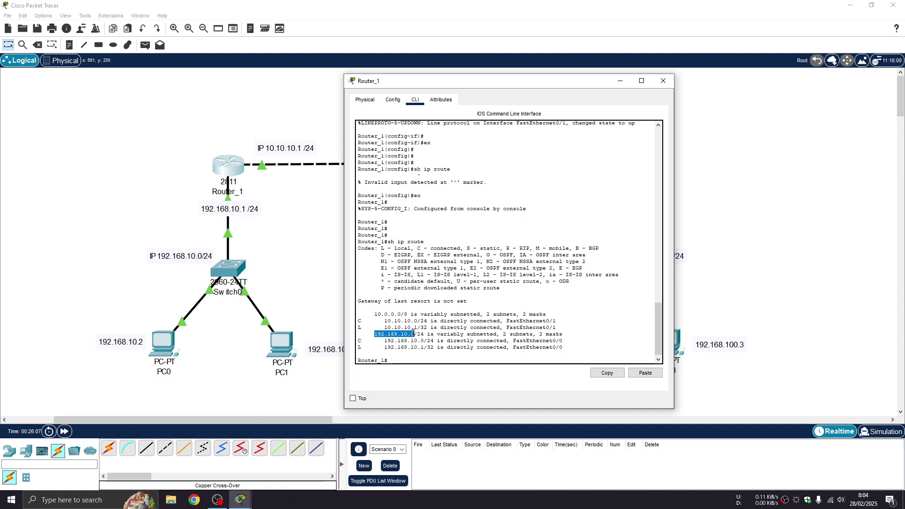
{"action": "left_click_drag", "start_coordinate": [386, 322], "coordinate": [418, 321]}
{"action": "left_click", "coordinate": [418, 321]}
{"action": "left_click", "coordinate": [721, 294]}
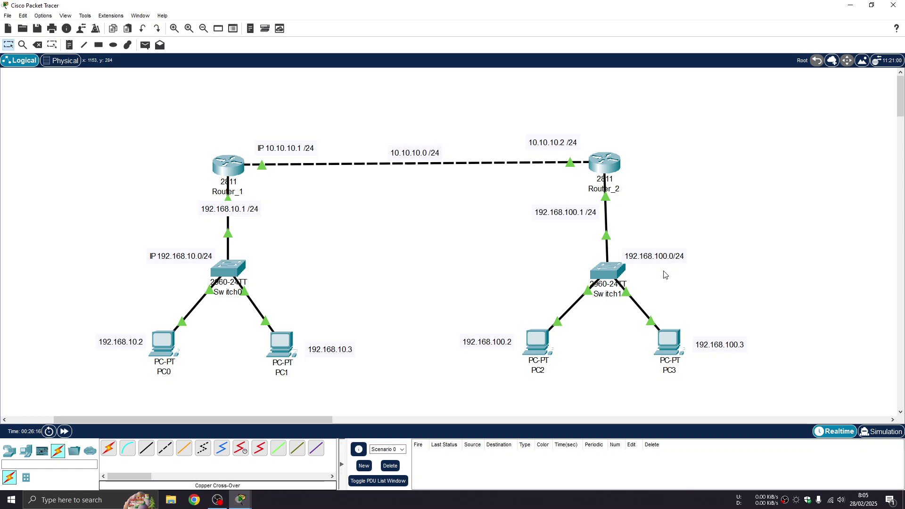
Step: Reopen Router_1's CLI and enter global configuration mode with conf t
{"action": "left_click", "coordinate": [229, 166]}
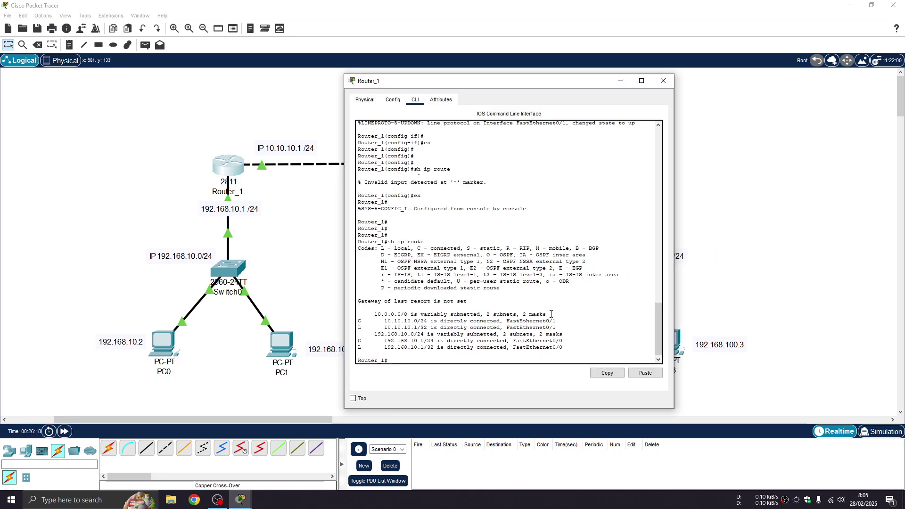
{"action": "key", "text": "Return"}
{"action": "key", "text": "Return"}
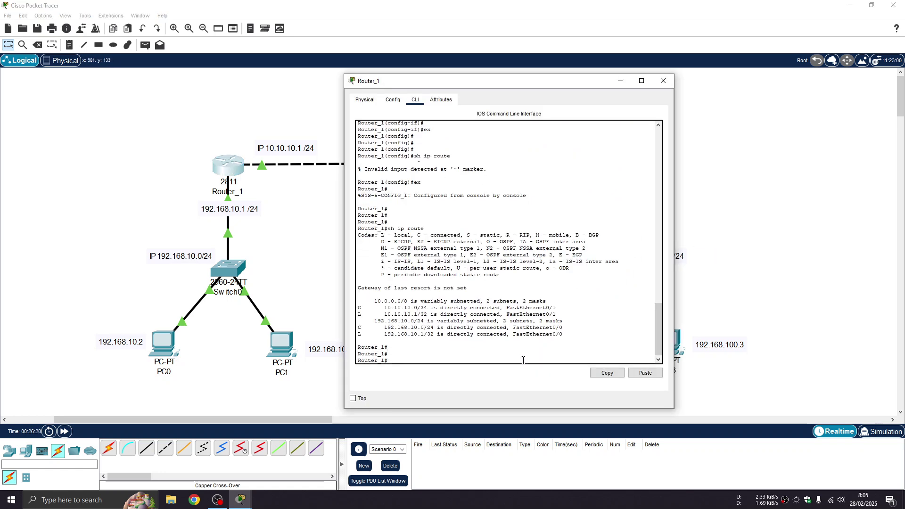
{"action": "type", "text": "conf t"}
{"action": "key", "text": "Return"}
{"action": "key", "text": "Return"}
{"action": "key", "text": "Return"}
{"action": "key", "text": "Return"}
{"action": "key", "text": "Return"}
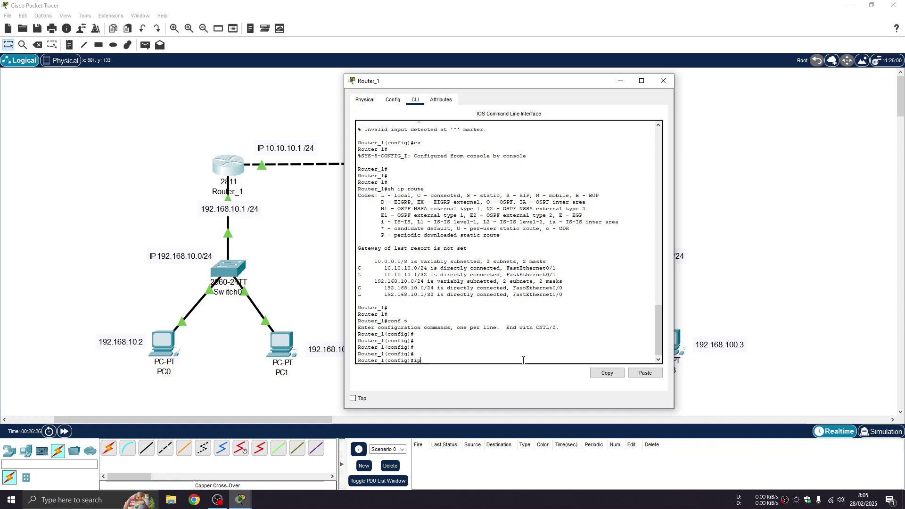
Step: Add a static route on Router_1 to network 192.168.100.0 with mask 255.255.255.0 and next hop 10.10.10.2
{"action": "type", "text": "ip route"}
{"action": "left_click_drag", "start_coordinate": [568, 87], "coordinate": [435, 87]}
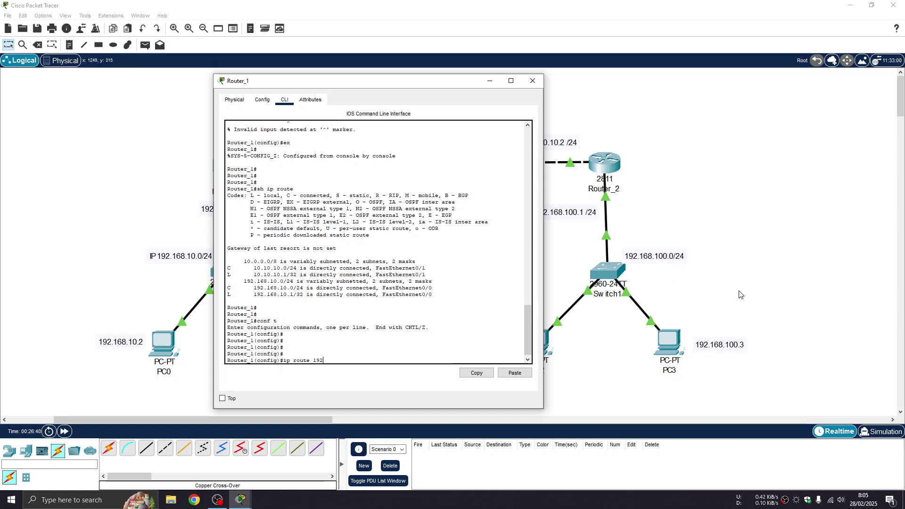
{"action": "type", "text": "168.100"}
{"action": "type", "text": "5.255.255.0"}
{"action": "left_click_drag", "start_coordinate": [409, 87], "coordinate": [405, 346]}
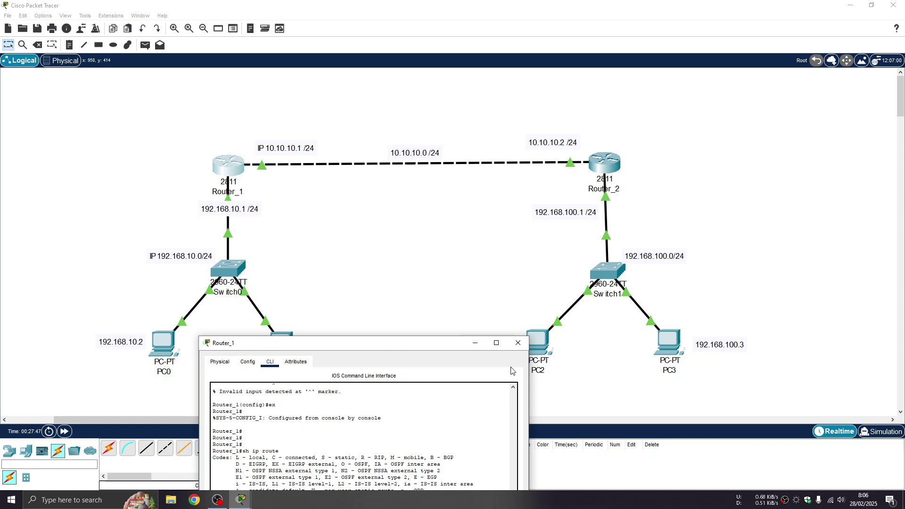
{"action": "left_click_drag", "start_coordinate": [422, 348], "coordinate": [377, 311]}
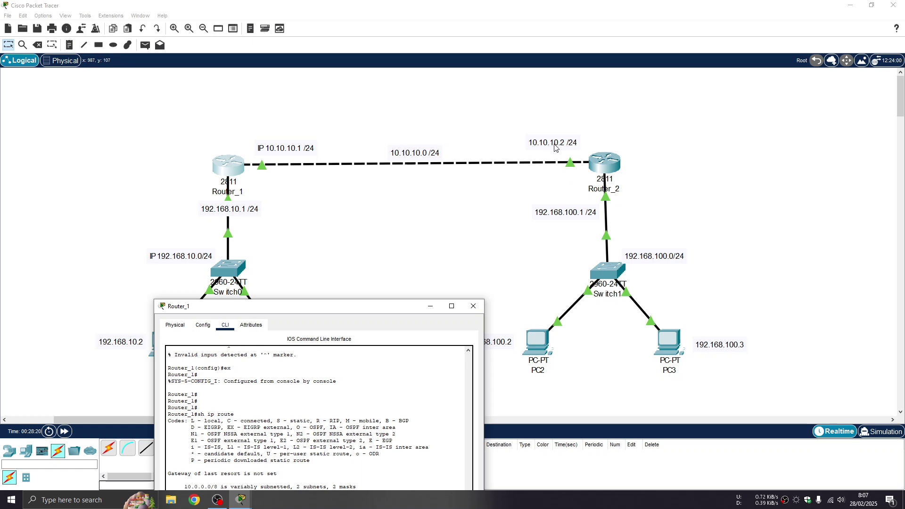
{"action": "left_click_drag", "start_coordinate": [397, 312], "coordinate": [482, 93]}
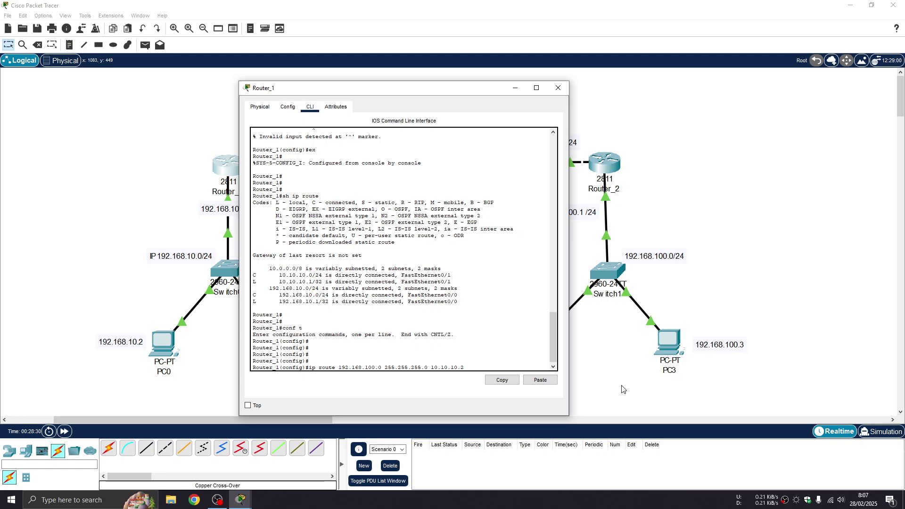
{"action": "key", "text": "Return"}
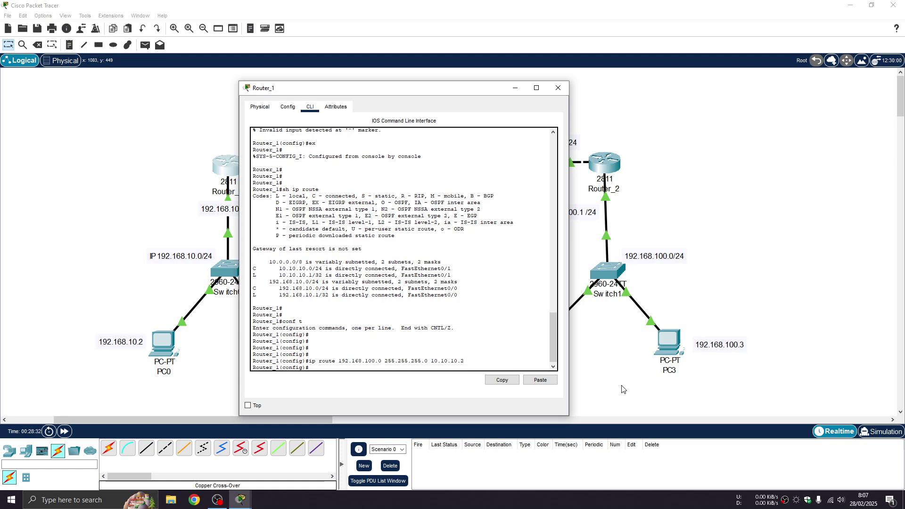
{"action": "key", "text": "Return"}
{"action": "key", "text": "Return"}
Step: Exit configuration mode on Router_1 and check its routing table for the 192.168.100.0 static route with sh ip route
{"action": "type", "text": "ex"}
{"action": "key", "text": "Return"}
{"action": "key", "text": "Return"}
{"action": "key", "text": "Return"}
{"action": "key", "text": "Return"}
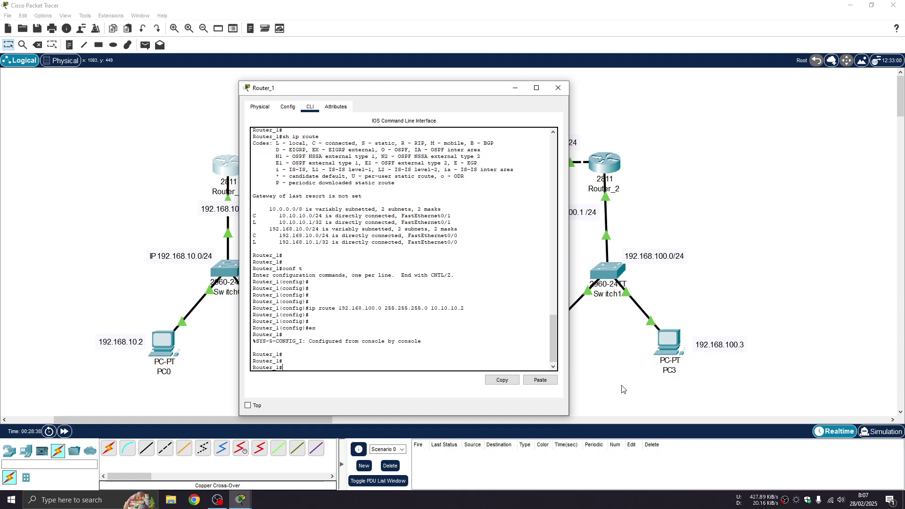
{"action": "key", "text": "Up"}
{"action": "key", "text": "Return"}
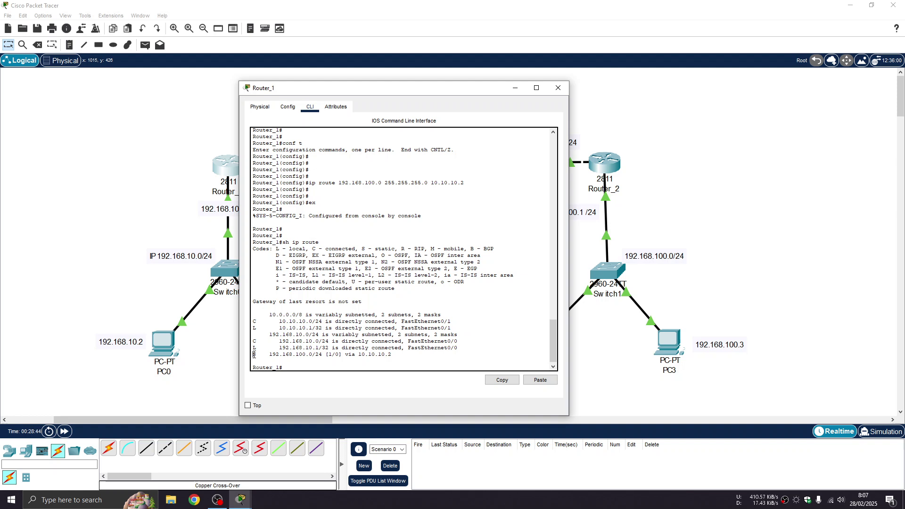
{"action": "left_click", "coordinate": [267, 355]}
{"action": "left_click_drag", "start_coordinate": [272, 356], "coordinate": [314, 356]}
{"action": "left_click", "coordinate": [311, 356]}
{"action": "left_click", "coordinate": [558, 88]}
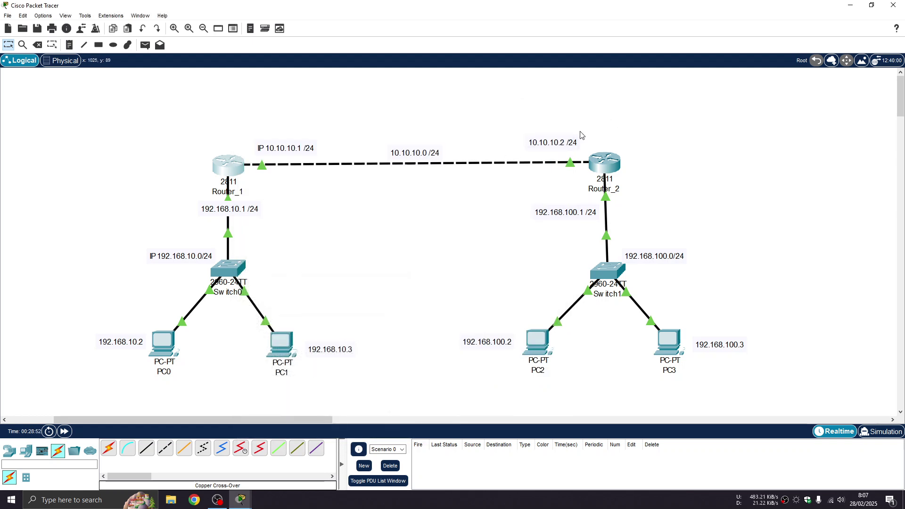
Step: Open Router_2's CLI and enter privileged mode with en
{"action": "left_click", "coordinate": [610, 166]}
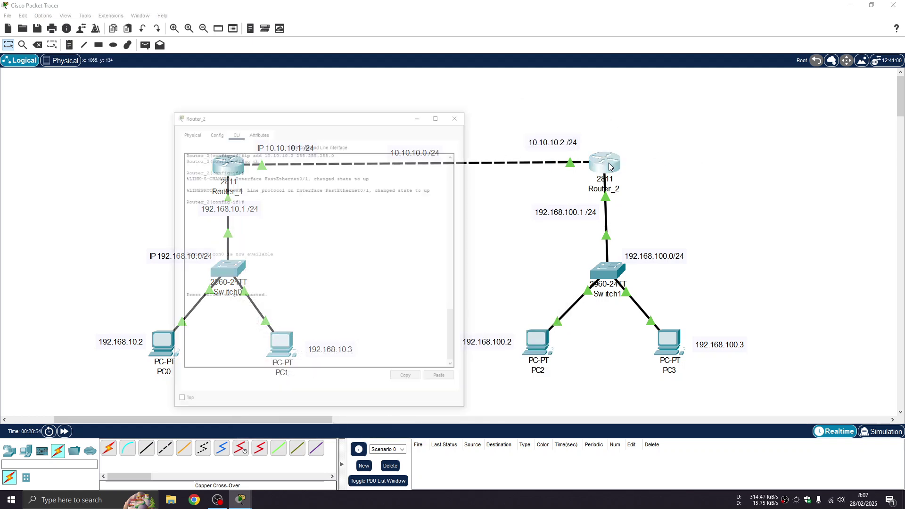
{"action": "left_click_drag", "start_coordinate": [317, 57], "coordinate": [685, 82]}
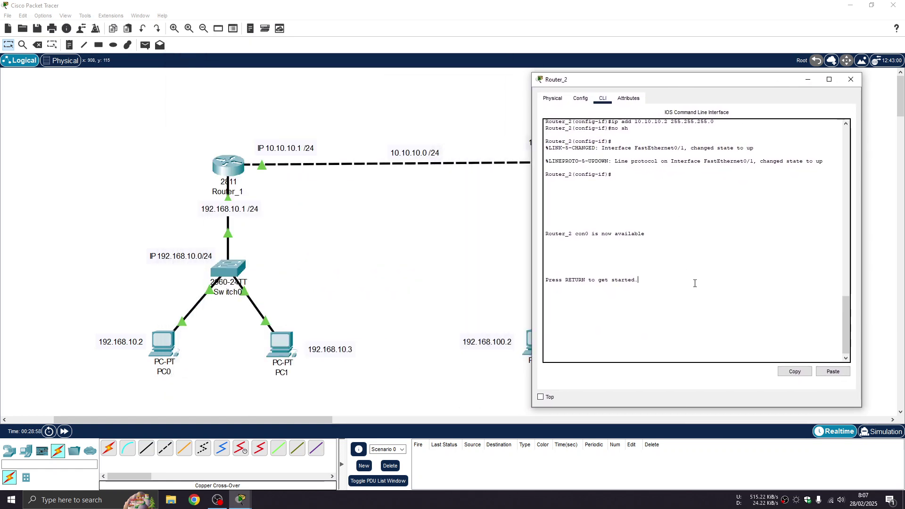
{"action": "key", "text": "Return"}
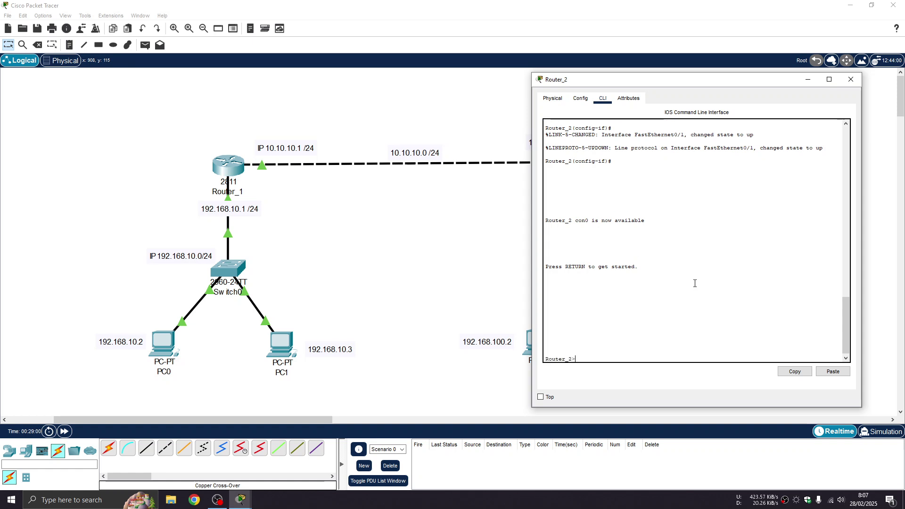
{"action": "key", "text": "Return"}
{"action": "key", "text": "Return"}
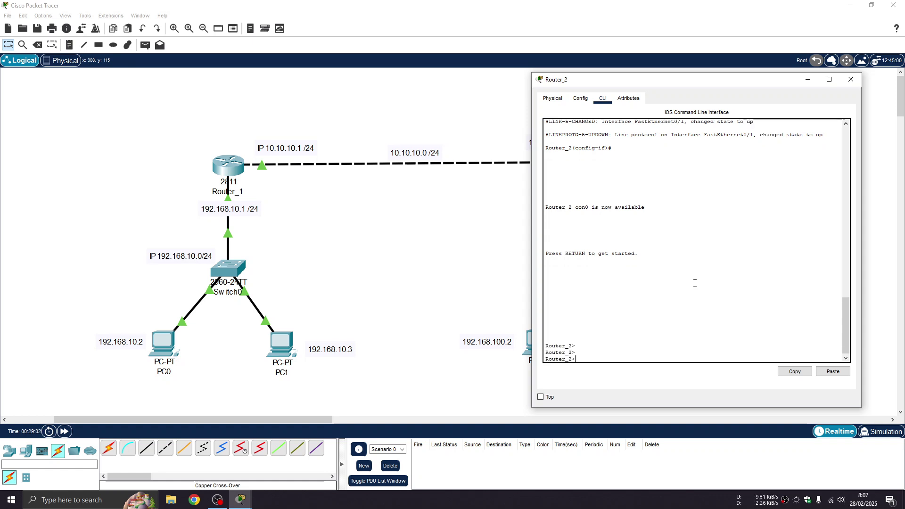
{"action": "type", "text": "en"}
{"action": "key", "text": "Return"}
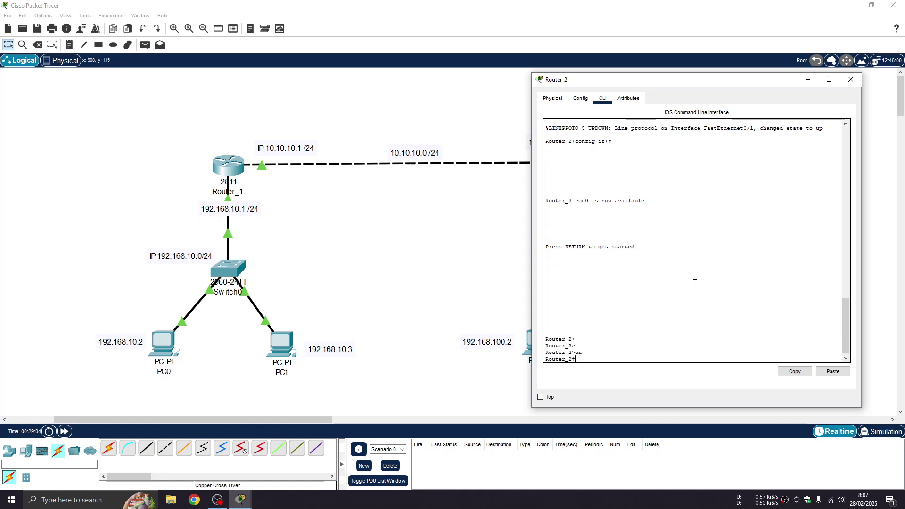
{"action": "type", "text": "conf t"}
{"action": "key", "text": "Return"}
{"action": "key", "text": "Return"}
{"action": "key", "text": "Return"}
{"action": "key", "text": "Return"}
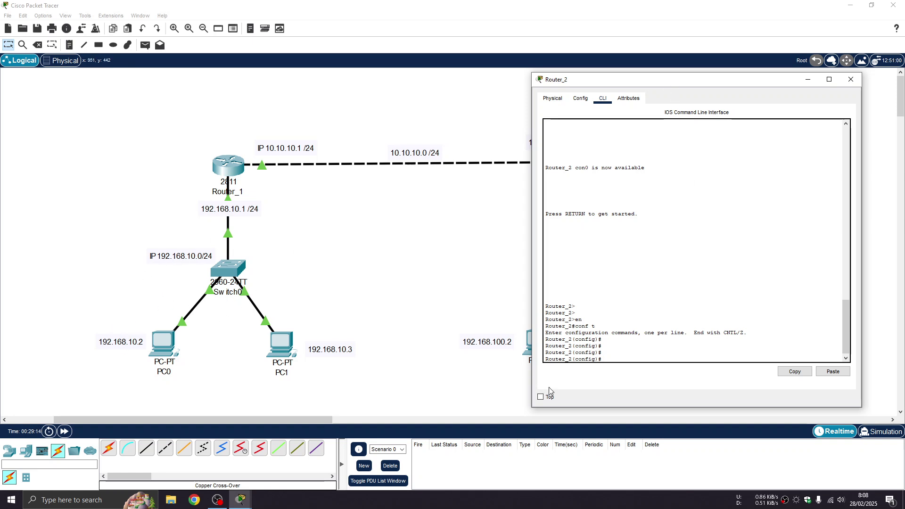
{"action": "type", "text": "x"}
{"action": "key", "text": "Return"}
{"action": "key", "text": "Return"}
{"action": "key", "text": "Return"}
{"action": "key", "text": "Return"}
{"action": "key", "text": "Return"}
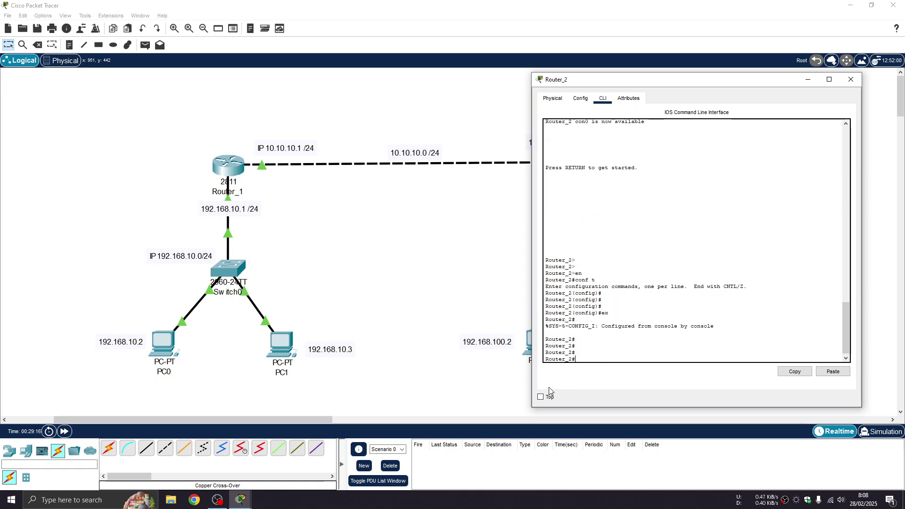
Step: Display Router_2's routing table with sh ip route and compare its 192.168.100.0 entry with the networks labelled in the topology
{"action": "type", "text": "sh ip route"}
{"action": "key", "text": "Return"}
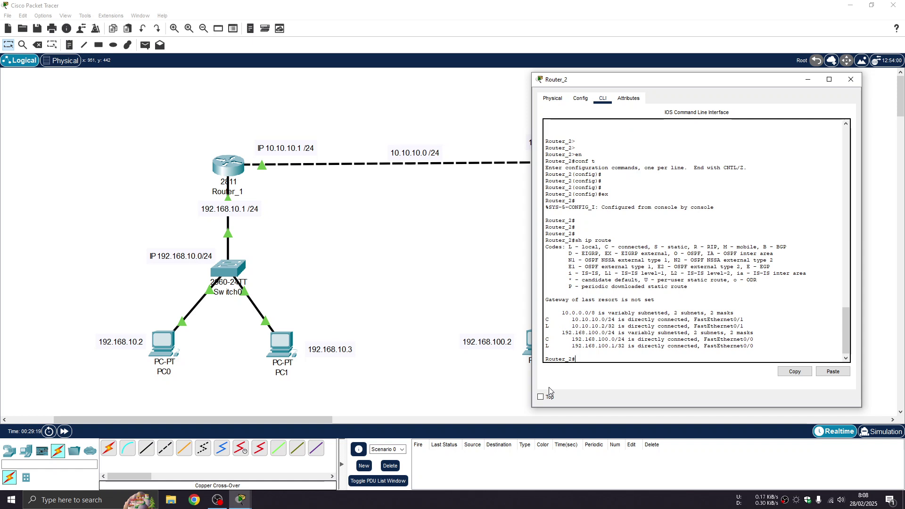
{"action": "left_click_drag", "start_coordinate": [573, 322], "coordinate": [617, 340]}
{"action": "left_click_drag", "start_coordinate": [184, 262], "coordinate": [189, 256]}
{"action": "left_click", "coordinate": [606, 166]}
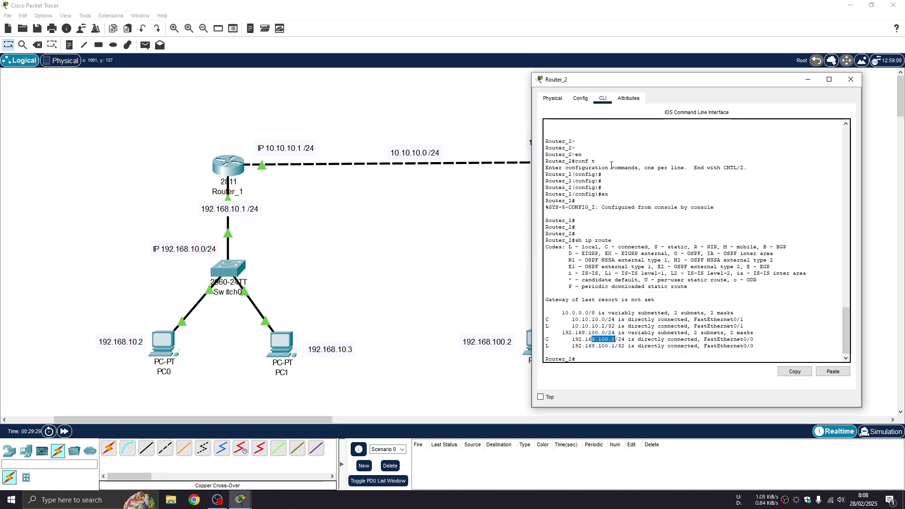
Step: Enter global configuration mode on Router_2 and add a static route to network 192.168.10.0 with mask 255.255.255.0 and next hop 10.10.10.1
{"action": "left_click", "coordinate": [640, 354]}
{"action": "key", "text": "Return"}
{"action": "key", "text": "Return"}
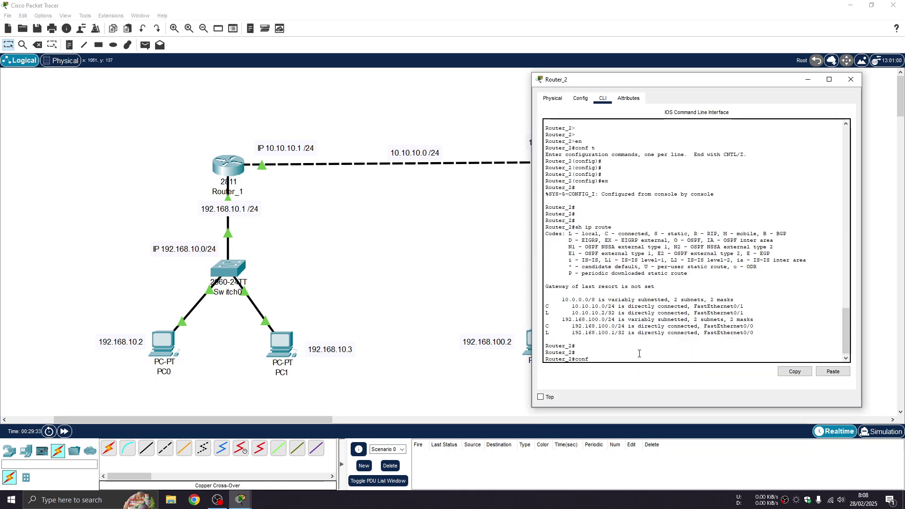
{"action": "type", "text": "conf t"}
{"action": "key", "text": "Return"}
{"action": "key", "text": "Return"}
{"action": "key", "text": "Return"}
{"action": "key", "text": "Return"}
{"action": "key", "text": "Return"}
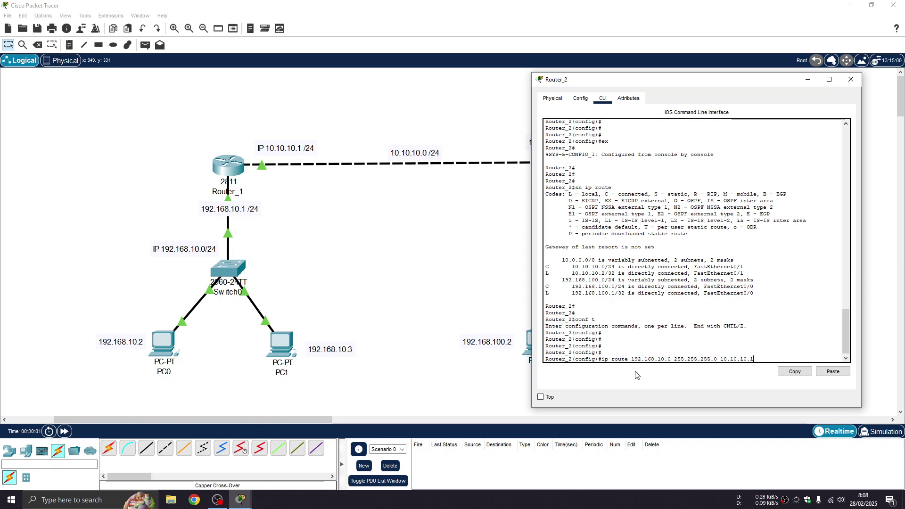
{"action": "key", "text": "Return"}
{"action": "key", "text": "Return"}
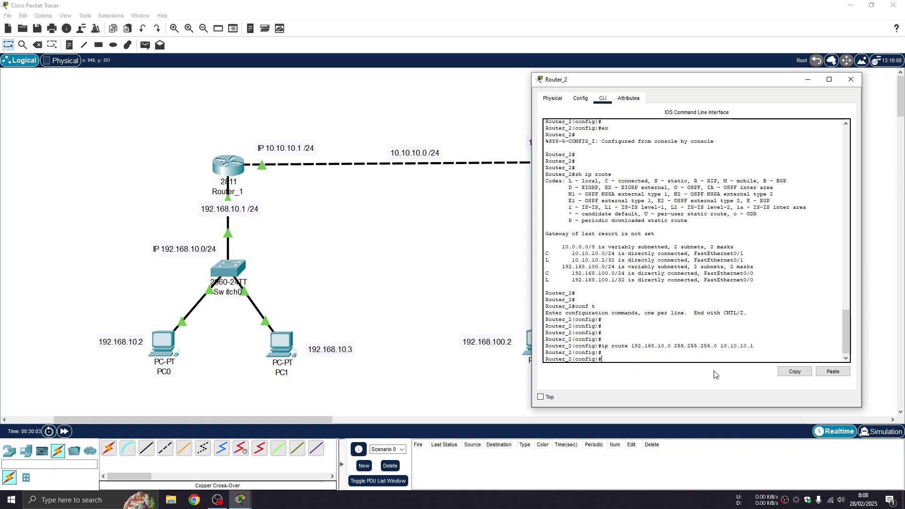
{"action": "left_click", "coordinate": [852, 80]}
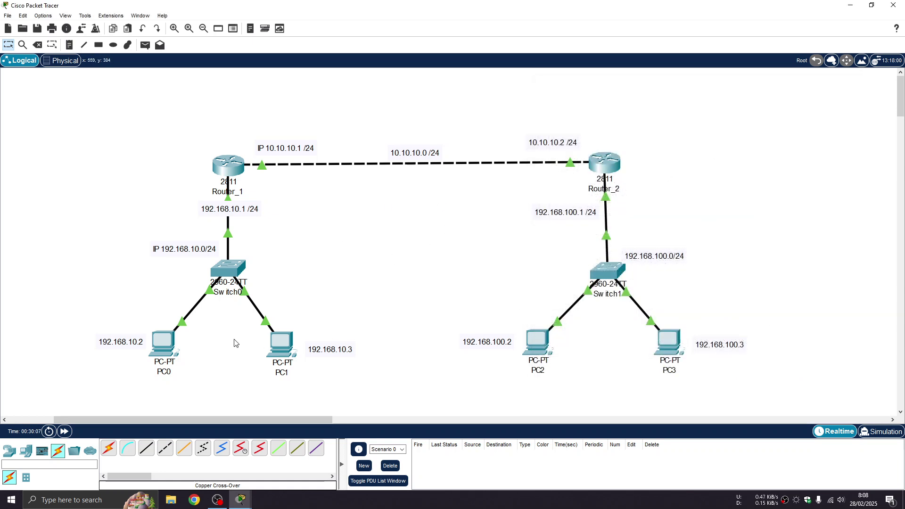
Step: Shift the 192.168.100.2 label closer to PC2 and test connectivity with a simple PDU from PC0 to PC2
{"action": "left_click", "coordinate": [65, 432]}
{"action": "left_click_drag", "start_coordinate": [476, 349], "coordinate": [485, 350]}
{"action": "left_click", "coordinate": [149, 47]}
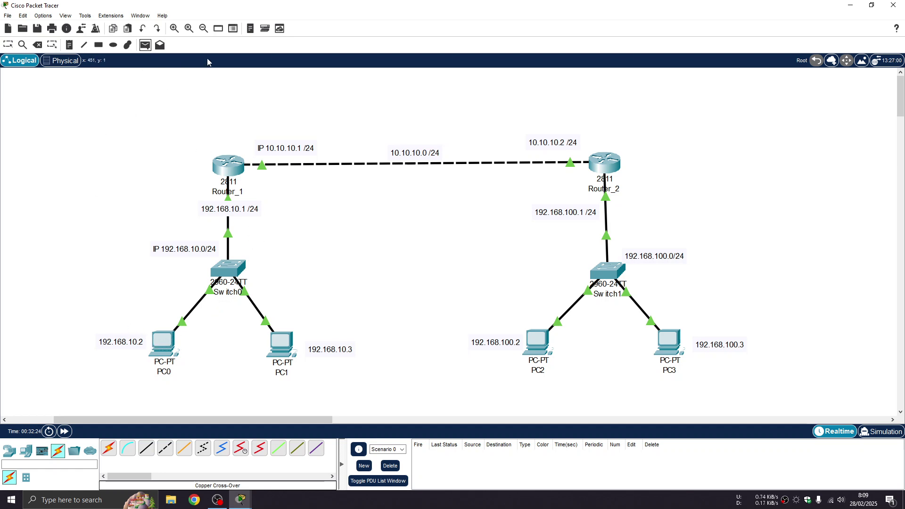
{"action": "left_click", "coordinate": [151, 347]}
{"action": "left_click", "coordinate": [538, 347]}
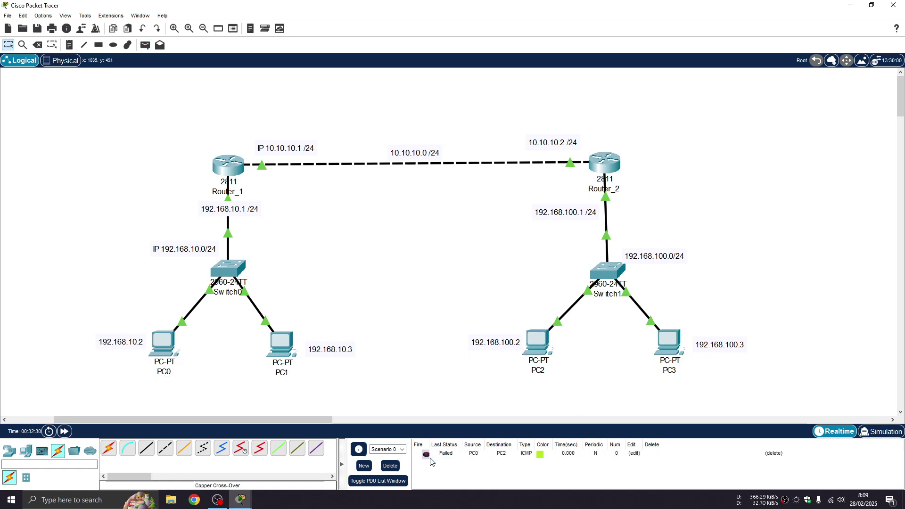
Step: Repeat the simple PDU test from PC0 to PC2 twice and clear the scenario's PDU list
{"action": "left_click", "coordinate": [146, 45]}
{"action": "left_click", "coordinate": [161, 347]}
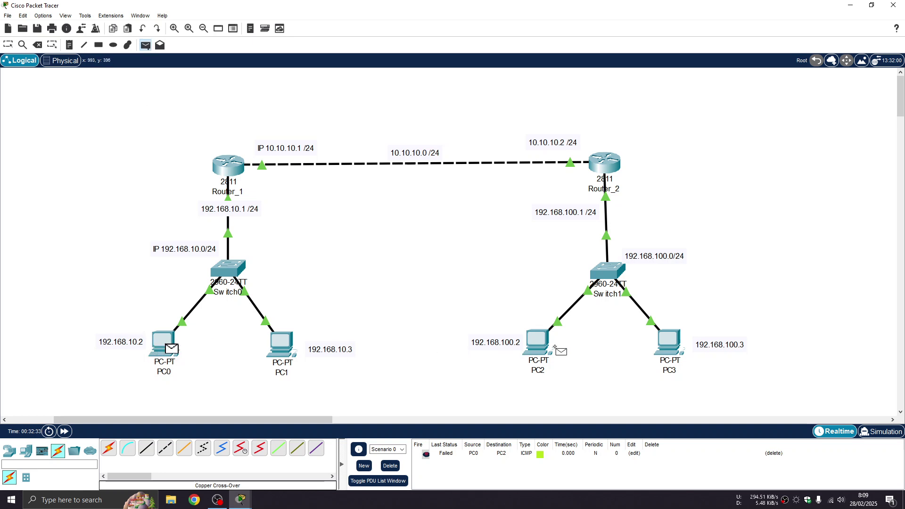
{"action": "left_click", "coordinate": [535, 344]}
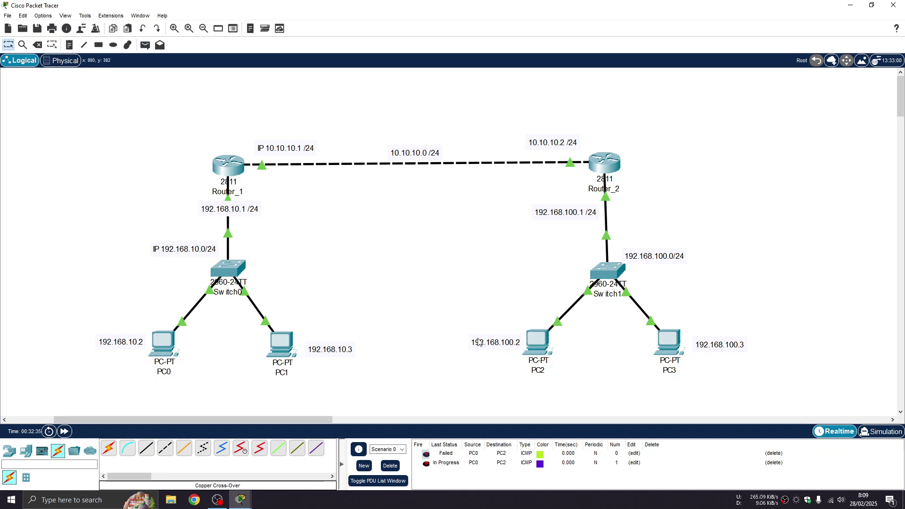
{"action": "left_click", "coordinate": [145, 45]}
{"action": "left_click", "coordinate": [163, 346]}
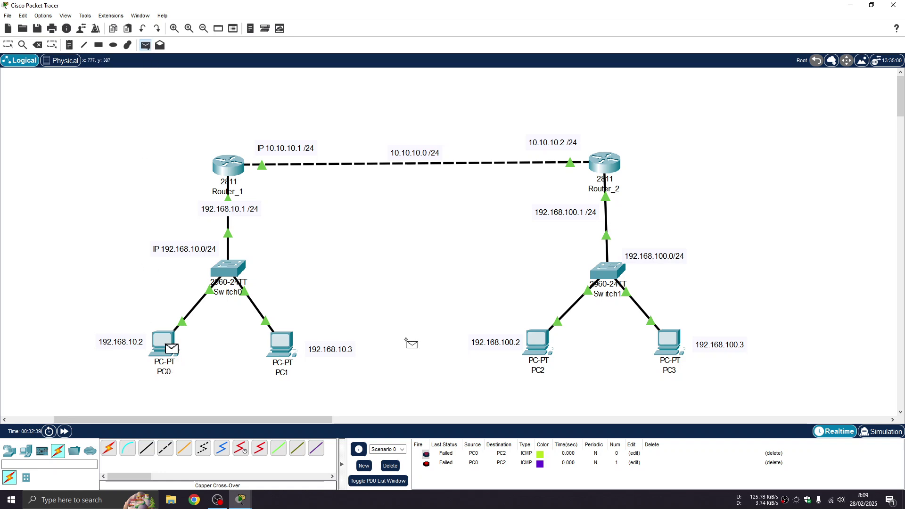
{"action": "left_click", "coordinate": [530, 343]}
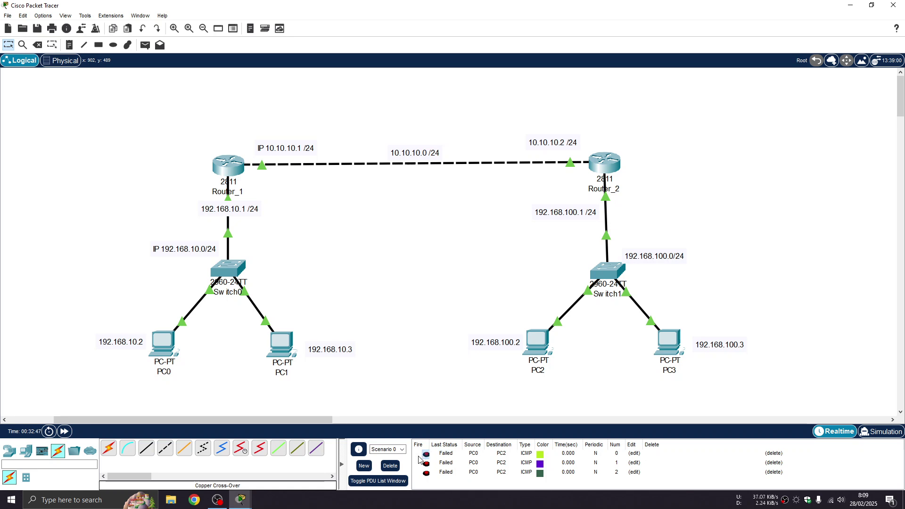
{"action": "left_click", "coordinate": [394, 468]}
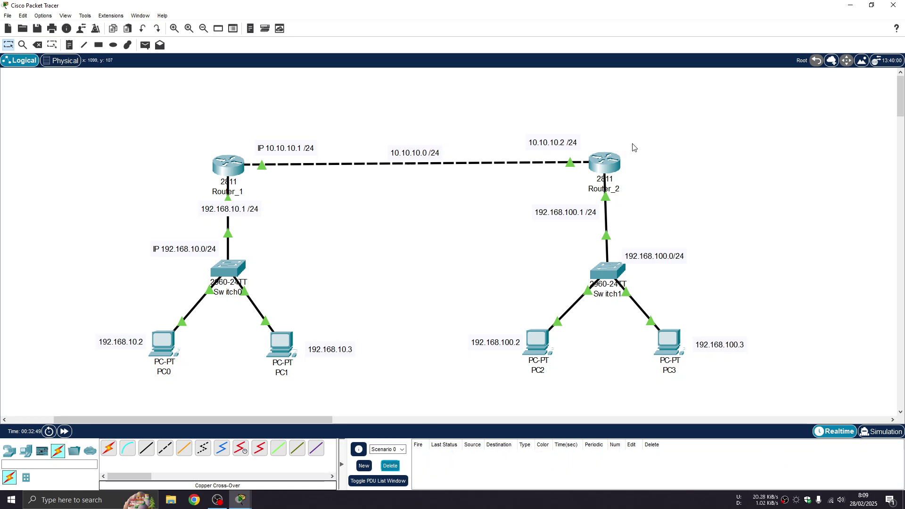
Step: Reopen Router_2's CLI and exit global configuration mode with ex
{"action": "left_click", "coordinate": [614, 164]}
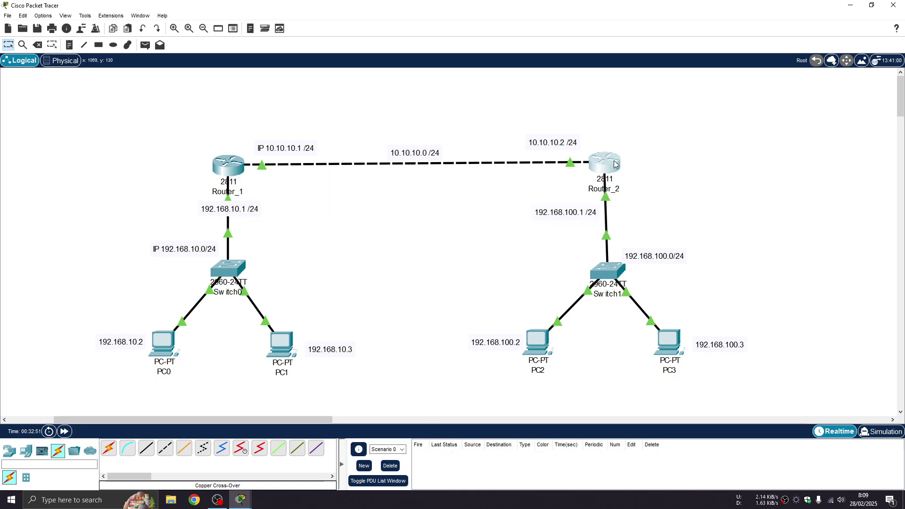
{"action": "left_click_drag", "start_coordinate": [464, 112], "coordinate": [587, 55]}
{"action": "left_click", "coordinate": [542, 322]}
{"action": "key", "text": "Return"}
{"action": "key", "text": "Return"}
{"action": "type", "text": "ex"}
{"action": "key", "text": "Return"}
{"action": "key", "text": "Return"}
{"action": "key", "text": "Return"}
{"action": "key", "text": "Return"}
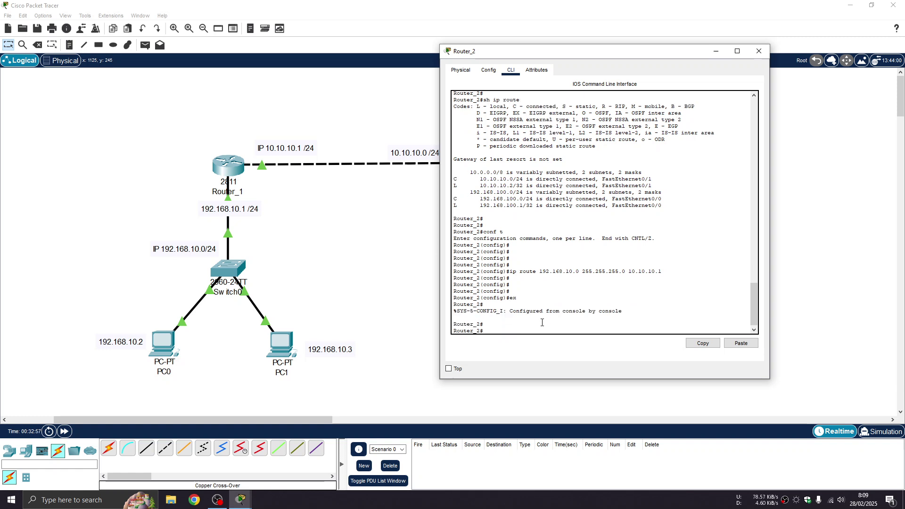
Step: Display Router_2's routing table with sh ip route and examine the 192.168.10.0 static route alongside the directly connected networks
{"action": "type", "text": "sh ip"}
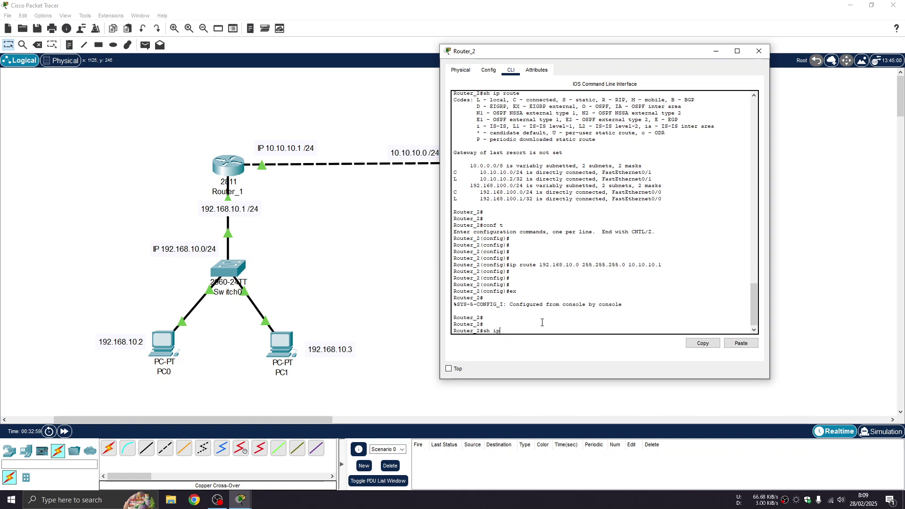
{"action": "type", "text": " route"}
{"action": "key", "text": "Return"}
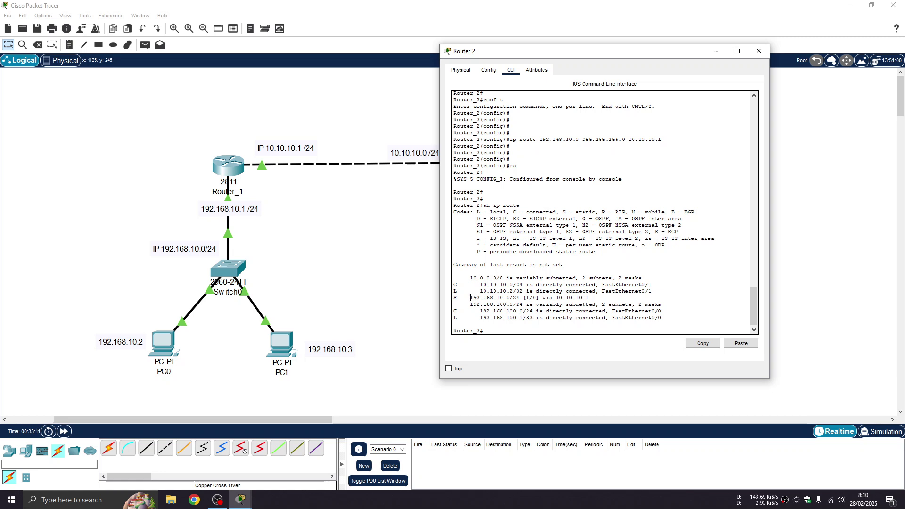
{"action": "left_click_drag", "start_coordinate": [472, 297], "coordinate": [591, 298]}
{"action": "left_click", "coordinate": [583, 299]}
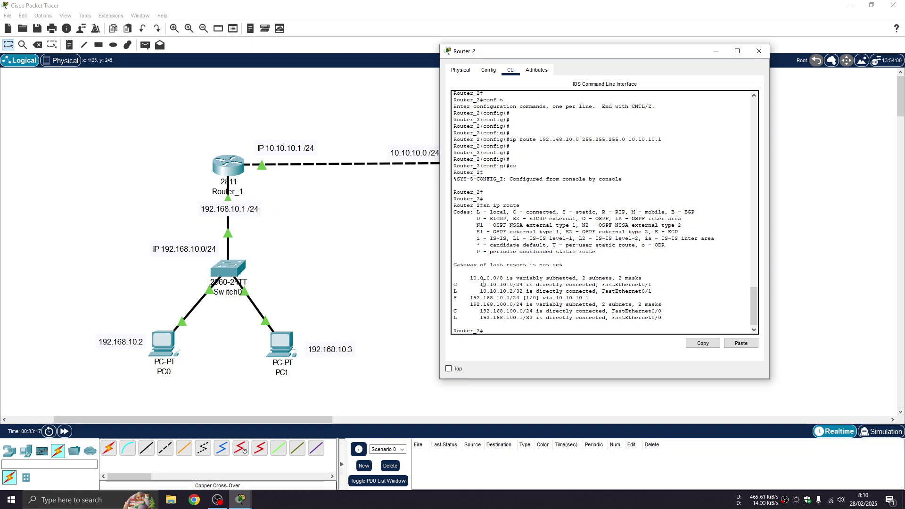
{"action": "left_click_drag", "start_coordinate": [481, 285], "coordinate": [523, 287]}
{"action": "left_click_drag", "start_coordinate": [468, 299], "coordinate": [595, 298]}
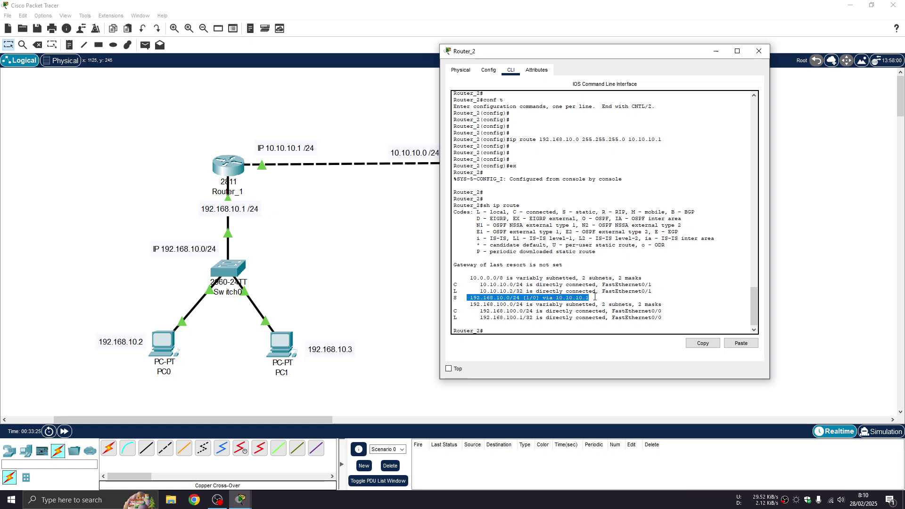
{"action": "left_click_drag", "start_coordinate": [474, 311], "coordinate": [549, 311]}
{"action": "left_click", "coordinate": [760, 51]}
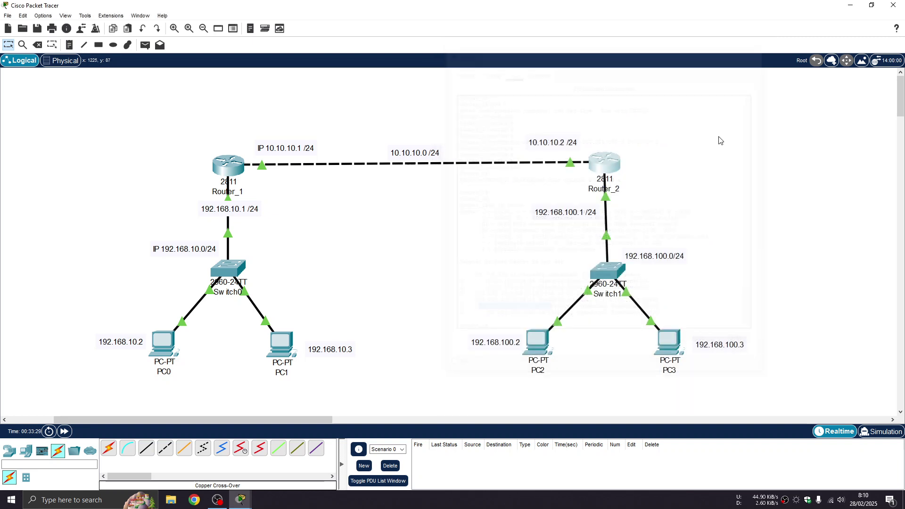
Step: Test connectivity between the LANs with a simple PDU from PC0 to PC2 and delete its scenario entry
{"action": "left_click", "coordinate": [146, 45]}
{"action": "left_click", "coordinate": [162, 344]}
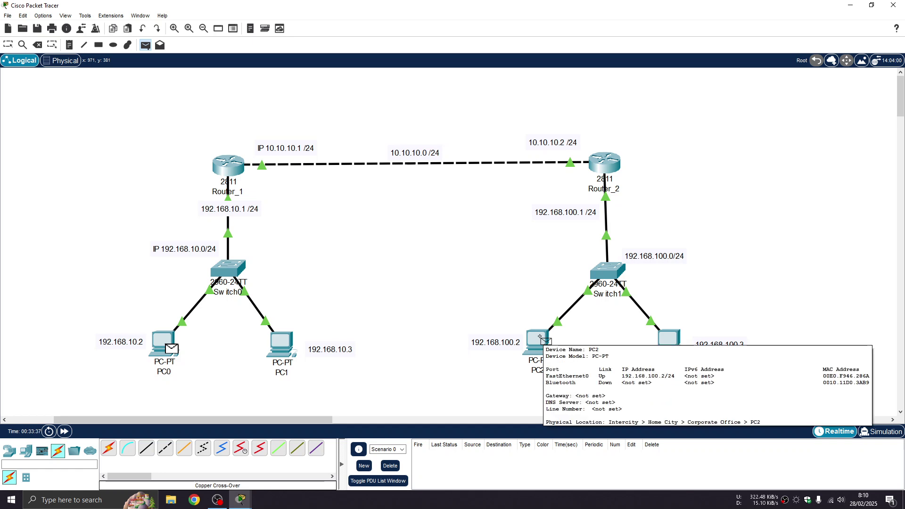
{"action": "left_click", "coordinate": [540, 338]}
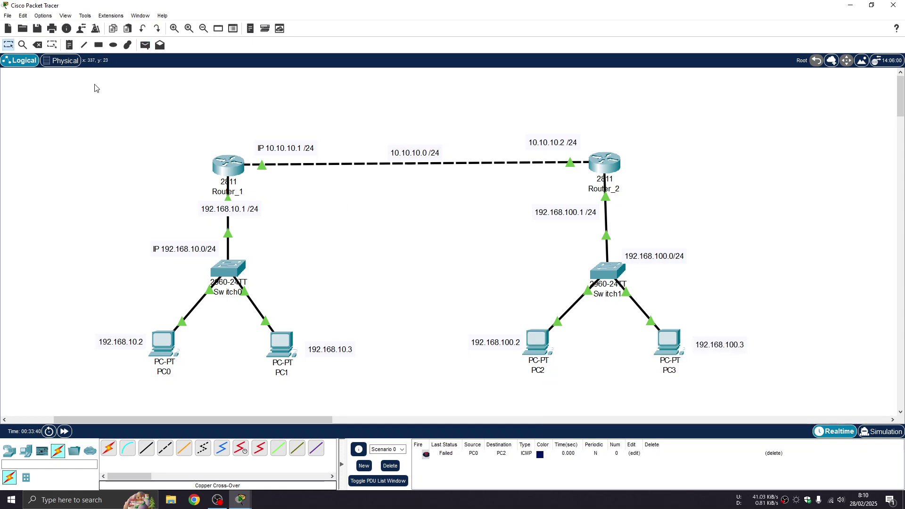
{"action": "left_click", "coordinate": [391, 467]}
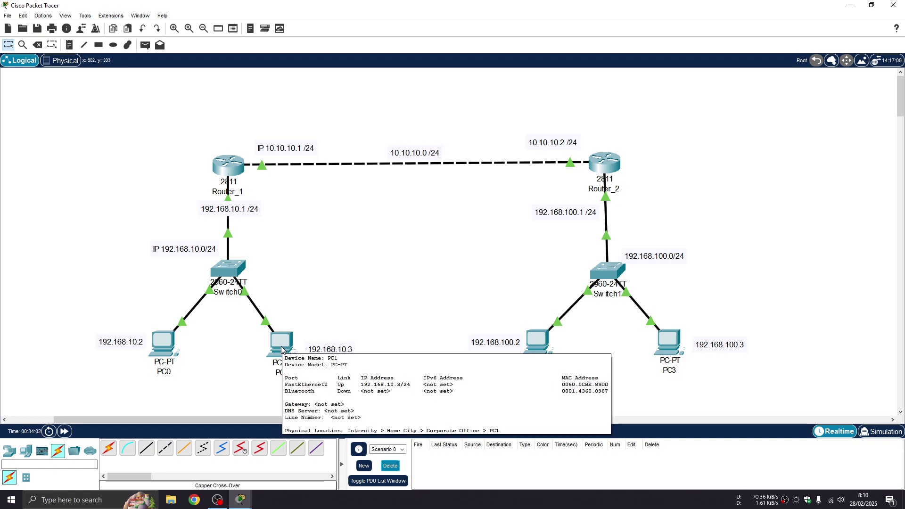
Step: Set PC0's default gateway to 192.168.10.1 in its IP configuration
{"action": "mouse_move", "coordinate": [171, 357]}
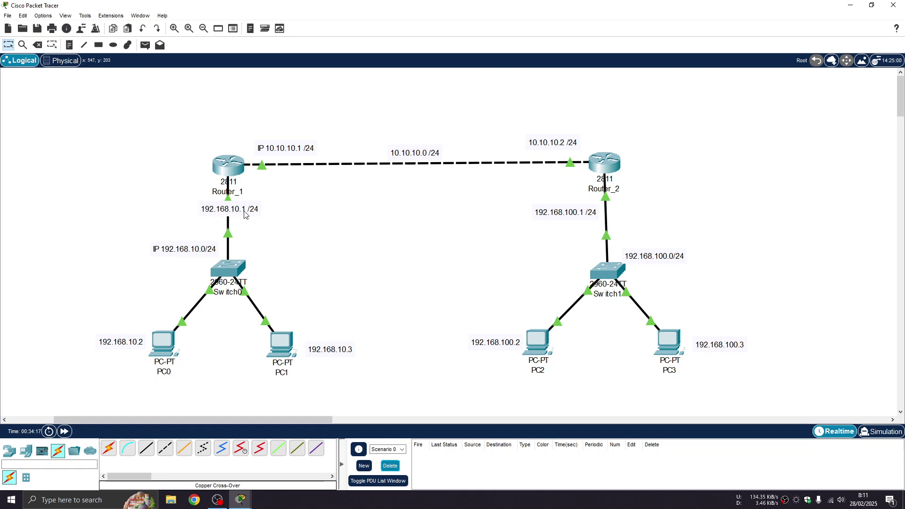
{"action": "left_click", "coordinate": [165, 342]}
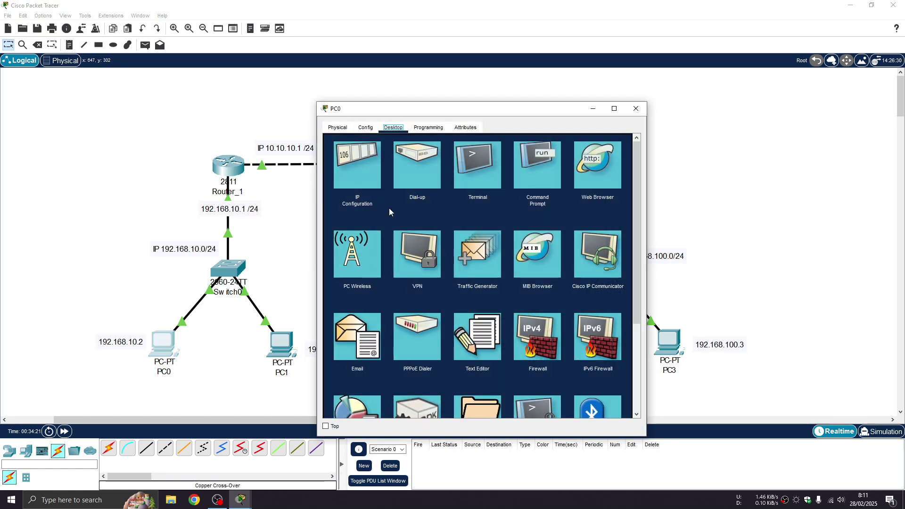
{"action": "left_click", "coordinate": [374, 164]}
{"action": "left_click_drag", "start_coordinate": [453, 219], "coordinate": [428, 219]}
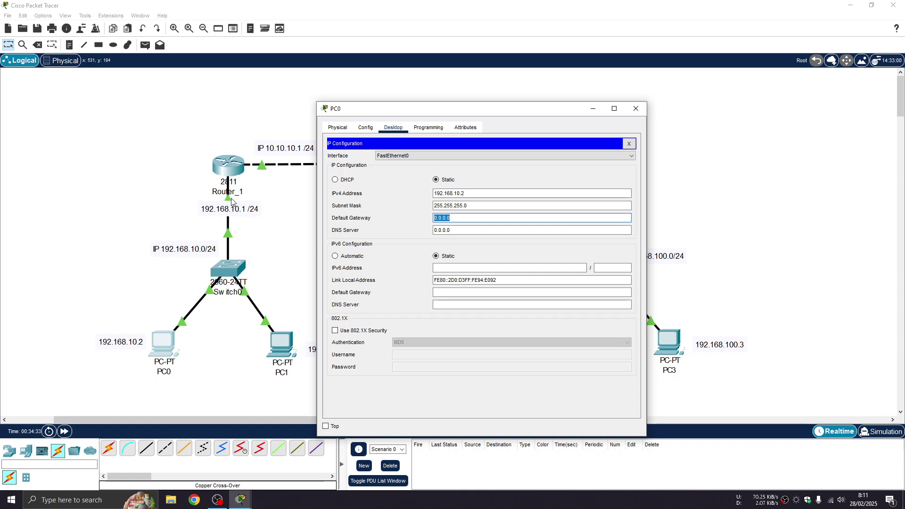
{"action": "type", "text": "192.168.10.1"}
{"action": "left_click", "coordinate": [630, 144]}
{"action": "left_click", "coordinate": [637, 109]}
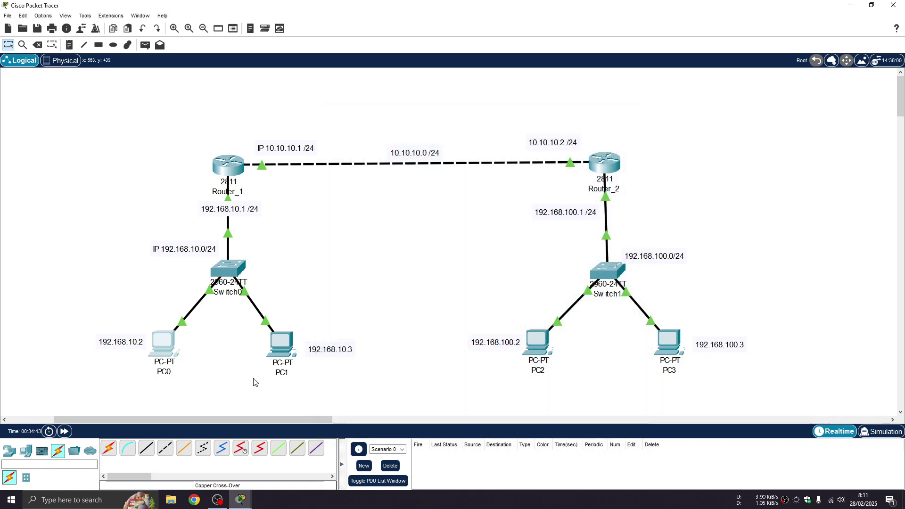
Step: Set PC1's default gateway to 192.168.10.1 in its IP configuration and close the PC1 window
{"action": "left_click", "coordinate": [282, 342]}
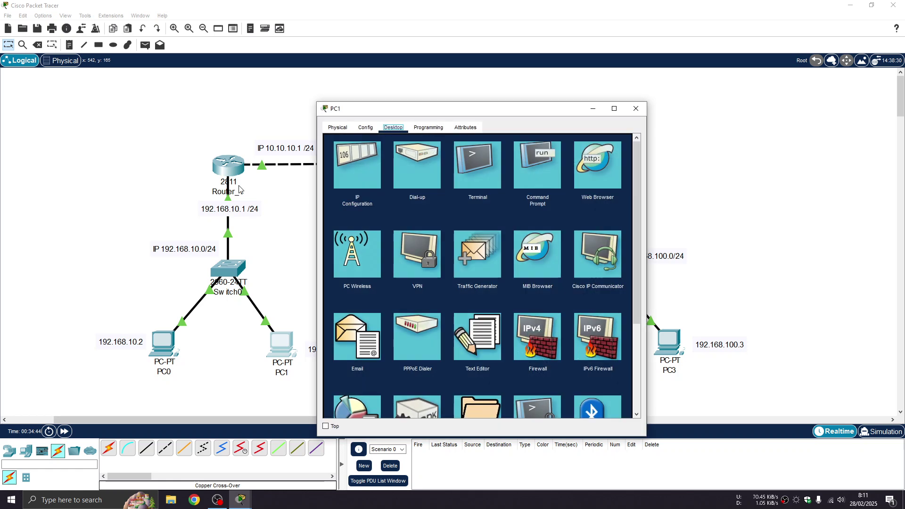
{"action": "left_click", "coordinate": [350, 197]}
{"action": "double_click", "coordinate": [448, 218]}
{"action": "type", "text": "192.168.10.1"}
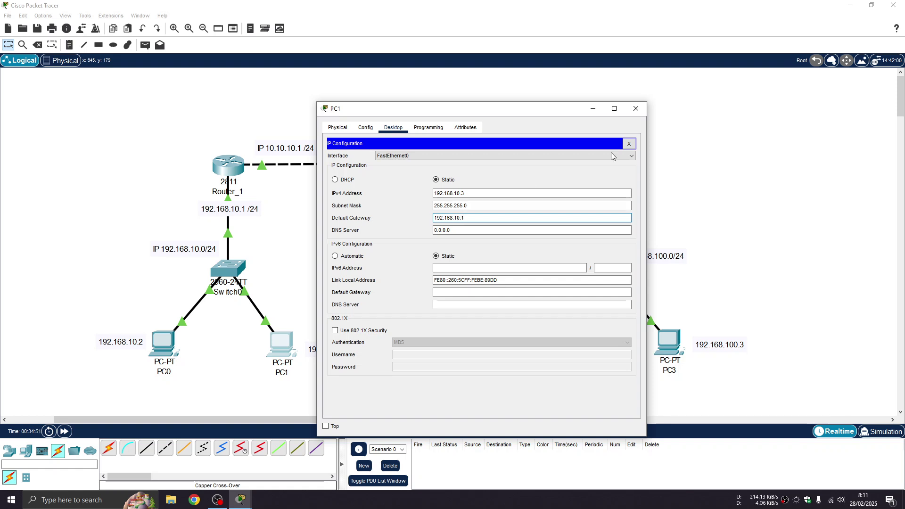
{"action": "left_click", "coordinate": [631, 144]}
{"action": "left_click", "coordinate": [637, 109]}
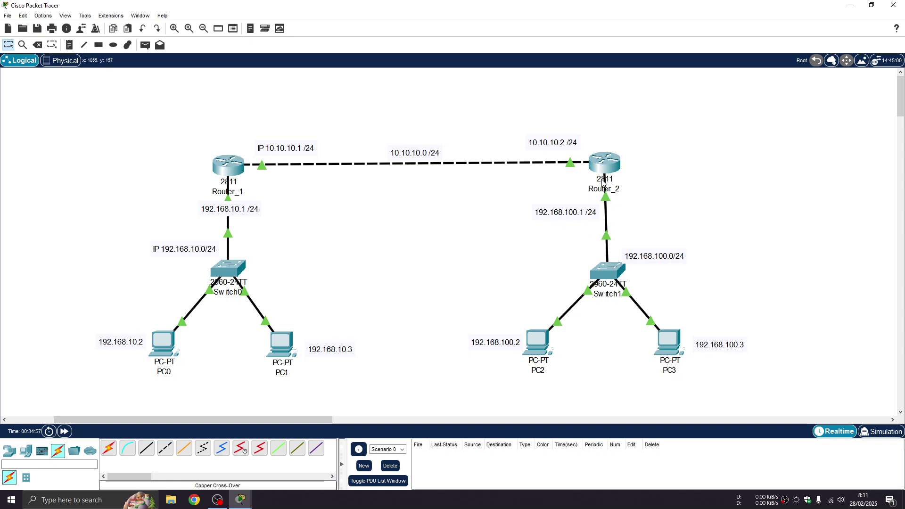
Step: Set PC2's default gateway to 192.168.100.1 in its IP configuration and close the PC2 window
{"action": "left_click", "coordinate": [534, 336]}
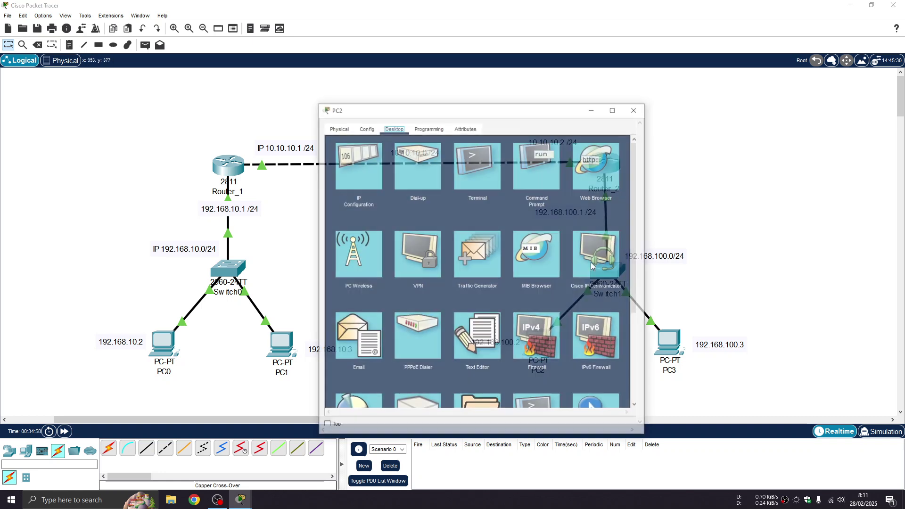
{"action": "left_click", "coordinate": [352, 165]}
{"action": "left_click_drag", "start_coordinate": [451, 218], "coordinate": [434, 219]}
{"action": "type", "text": "192."}
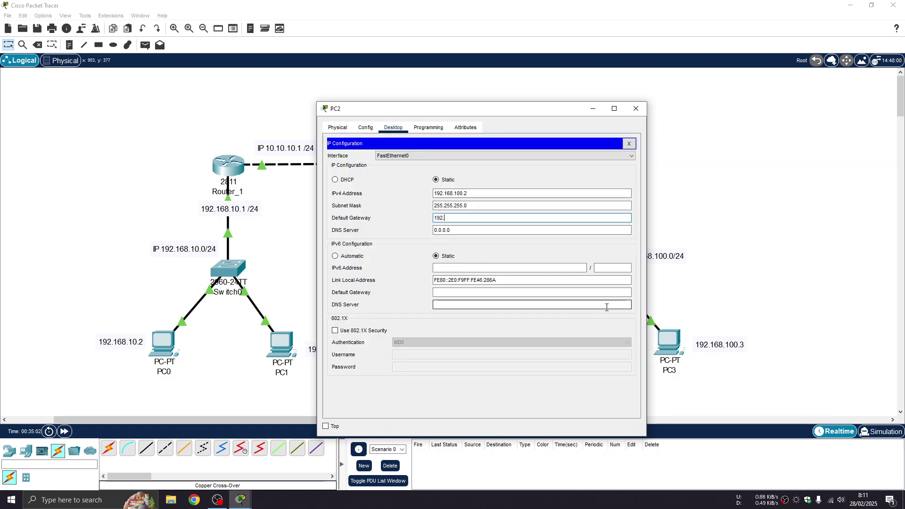
{"action": "type", "text": "168.100.1"}
{"action": "left_click", "coordinate": [629, 145]}
{"action": "left_click", "coordinate": [637, 108]}
Step: Set PC3's default gateway to 192.168.100.1 in its IP configuration and close the PC3 window
{"action": "left_click", "coordinate": [670, 342]}
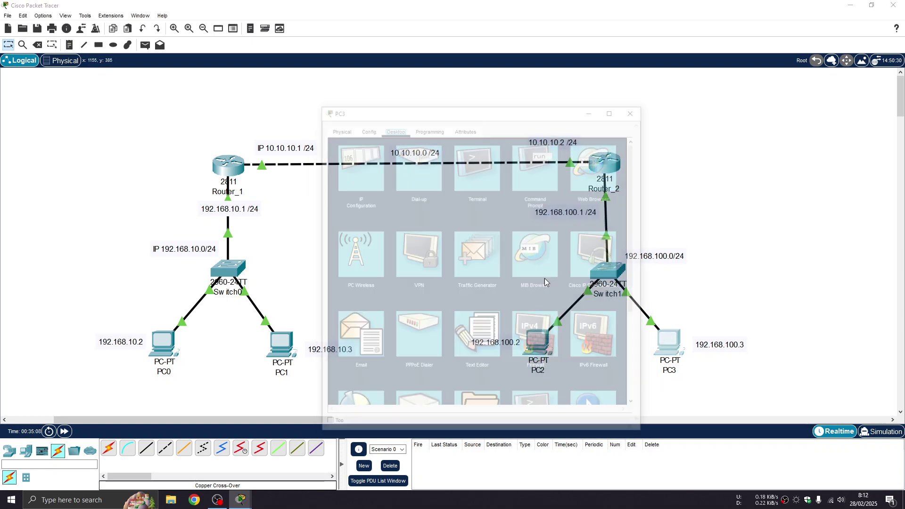
{"action": "left_click", "coordinate": [368, 157]}
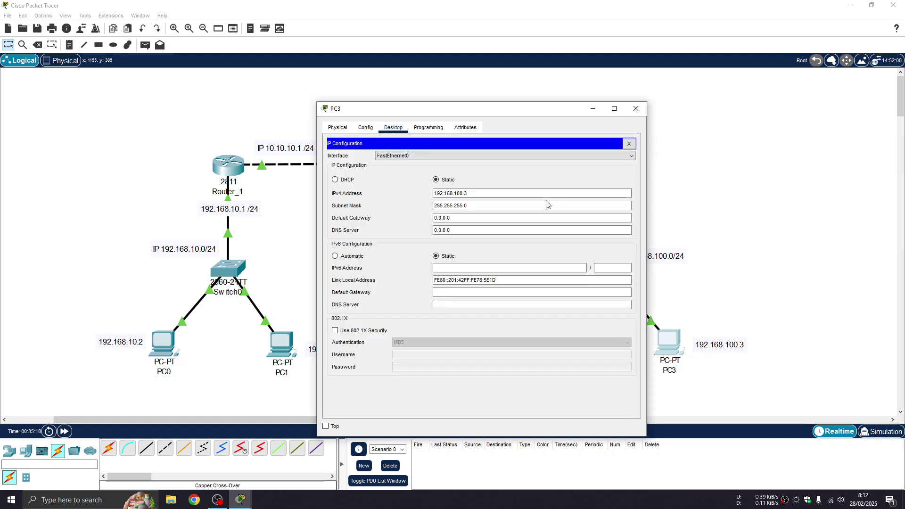
{"action": "left_click", "coordinate": [497, 217]}
{"action": "key", "text": "ctrl+a"}
{"action": "type", "text": "192.168.100.1"}
{"action": "left_click", "coordinate": [629, 143]}
{"action": "left_click", "coordinate": [636, 109]}
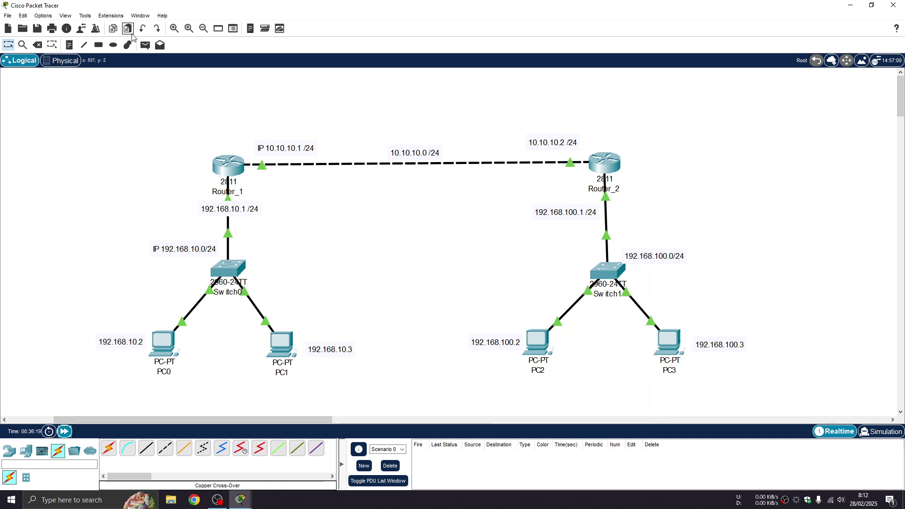
Step: Test connectivity between the LANs with simple PDUs from PC0 to PC2 and from PC1 to PC2
{"action": "left_click", "coordinate": [146, 45]}
{"action": "left_click", "coordinate": [166, 344]}
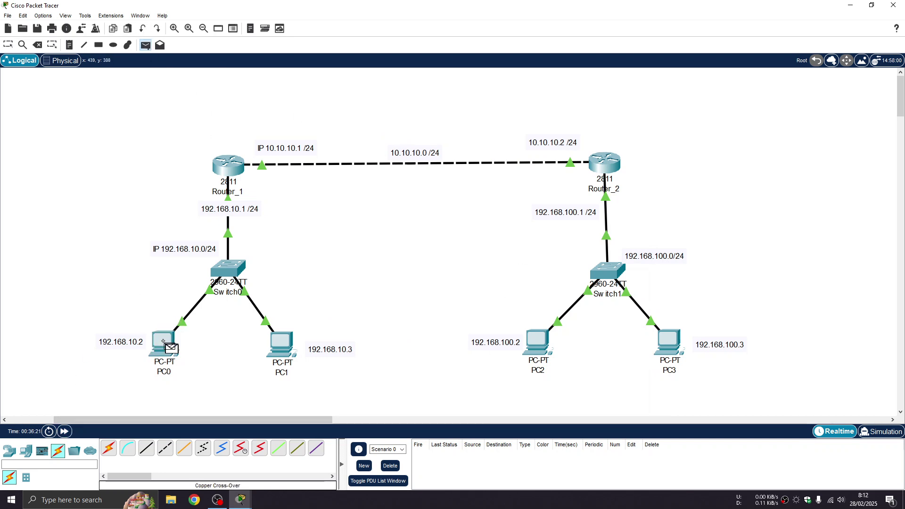
{"action": "left_click", "coordinate": [544, 343]}
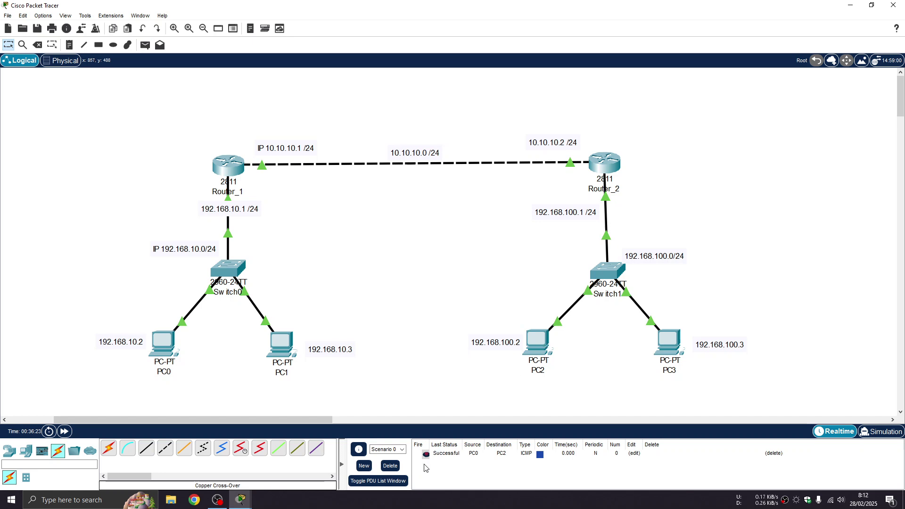
{"action": "left_click", "coordinate": [145, 44]}
{"action": "left_click", "coordinate": [283, 348]}
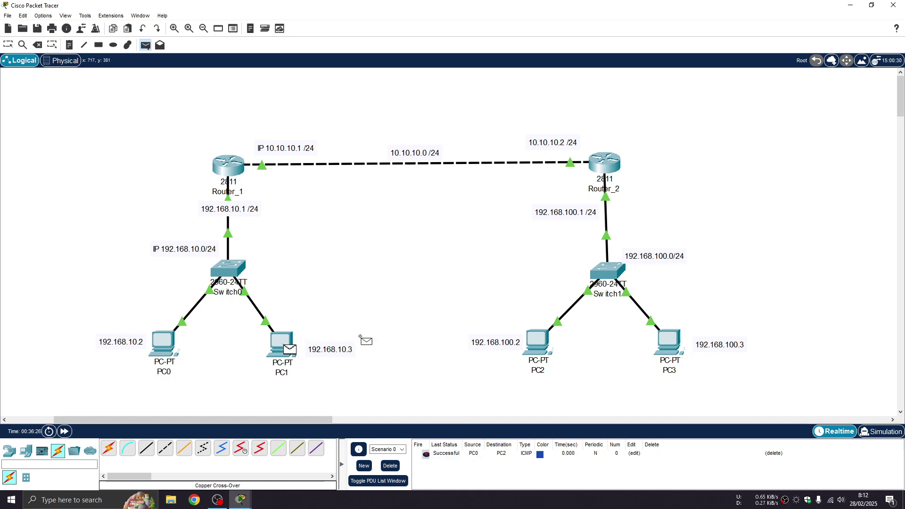
{"action": "left_click", "coordinate": [544, 342]}
Step: Test the reverse direction with simple PDUs from PC3 to PC0 and PC2 to PC0, and delete the scenario's PDUs
{"action": "left_click", "coordinate": [145, 46]}
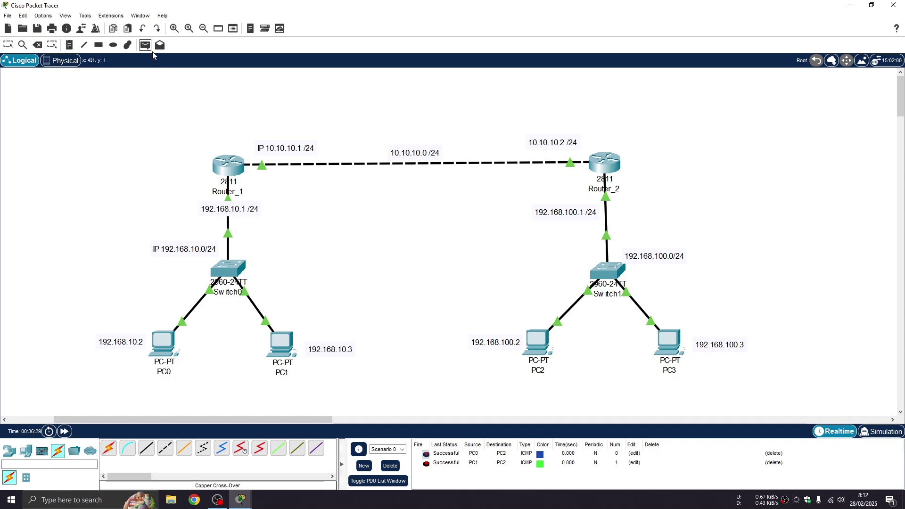
{"action": "left_click", "coordinate": [673, 351]}
{"action": "left_click", "coordinate": [162, 350]}
{"action": "left_click", "coordinate": [146, 45]}
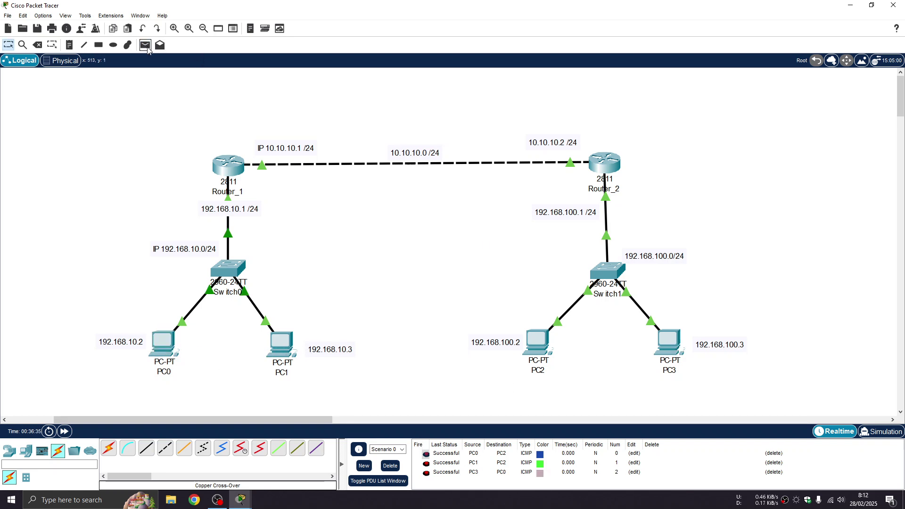
{"action": "left_click", "coordinate": [538, 342]}
{"action": "left_click", "coordinate": [162, 349]}
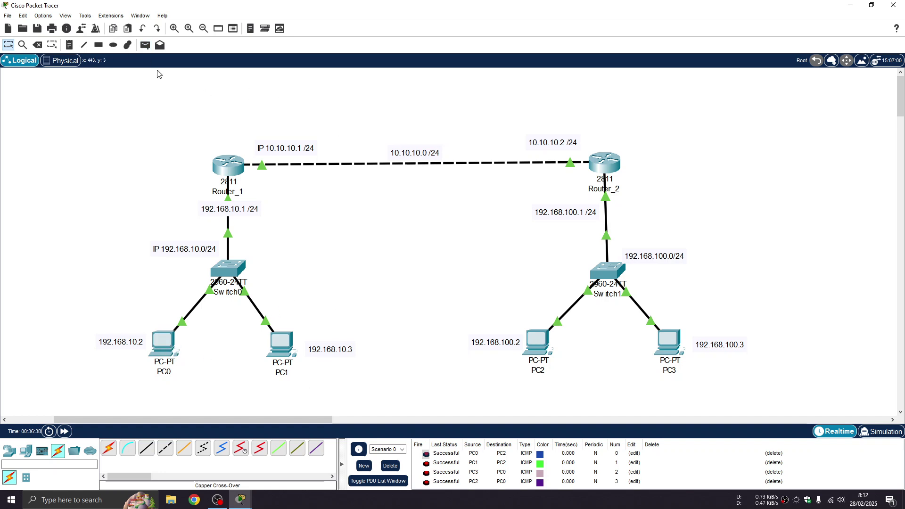
{"action": "left_click", "coordinate": [384, 465]}
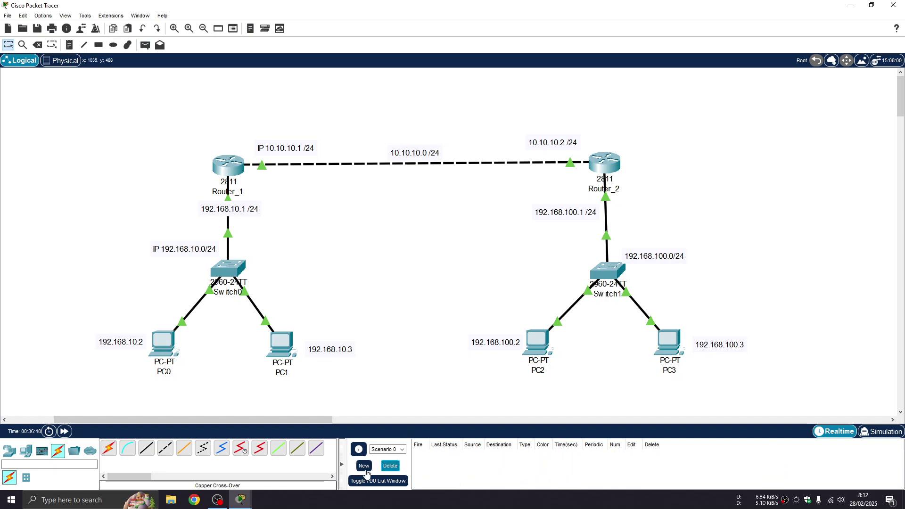
Step: Ping 192.168.100.3 from PC0's command prompt and close the PC0 window
{"action": "left_click", "coordinate": [161, 354]}
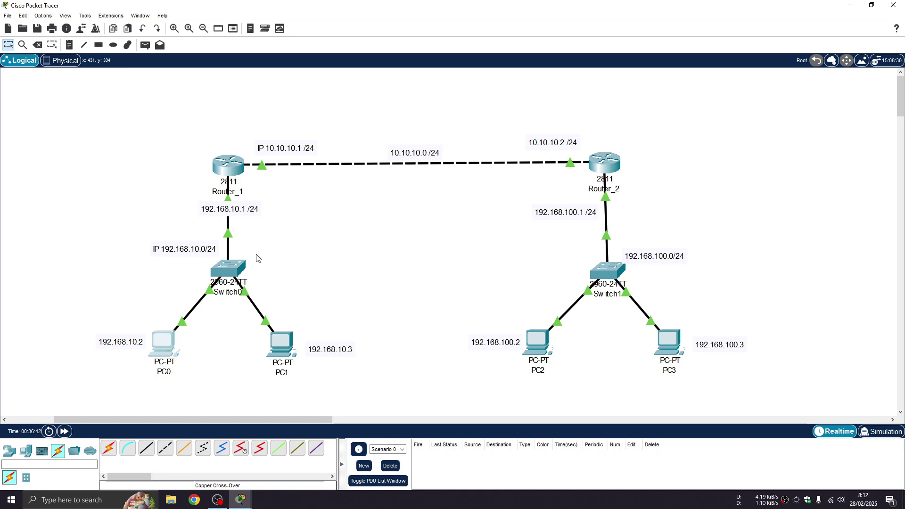
{"action": "left_click_drag", "start_coordinate": [568, 112], "coordinate": [476, 98]}
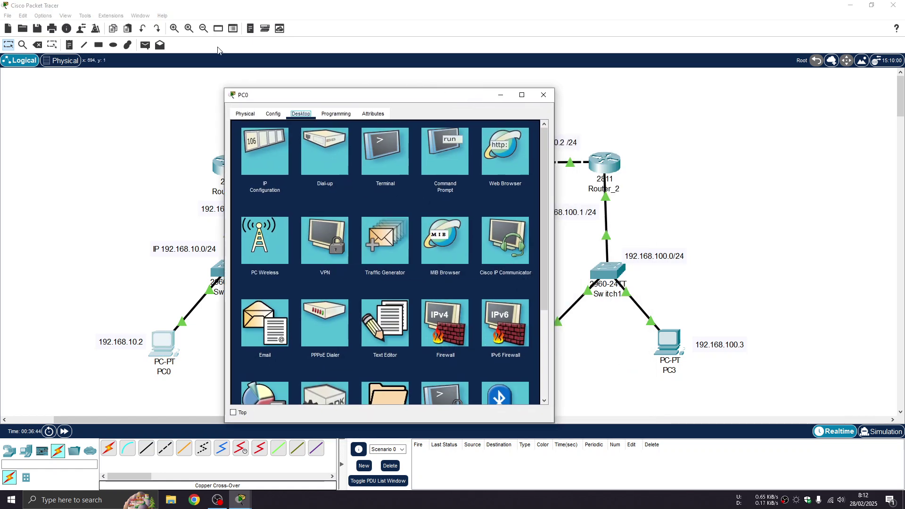
{"action": "left_click", "coordinate": [436, 136]}
{"action": "left_click_drag", "start_coordinate": [377, 95], "coordinate": [276, 64]}
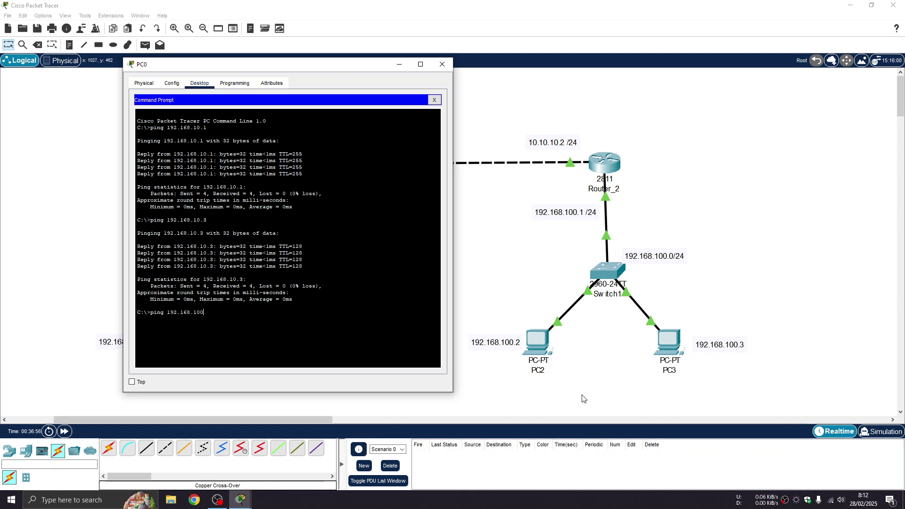
{"action": "key", "text": "Return"}
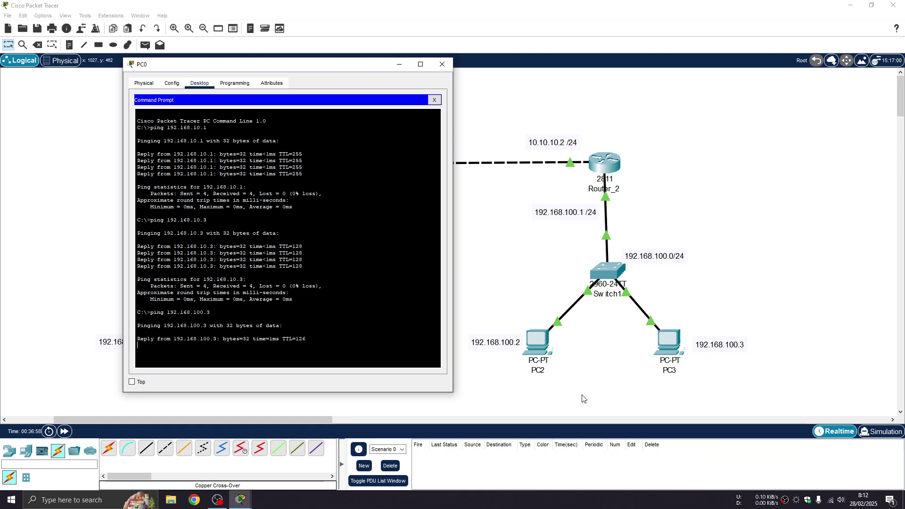
{"action": "left_click", "coordinate": [434, 100]}
{"action": "left_click", "coordinate": [443, 66]}
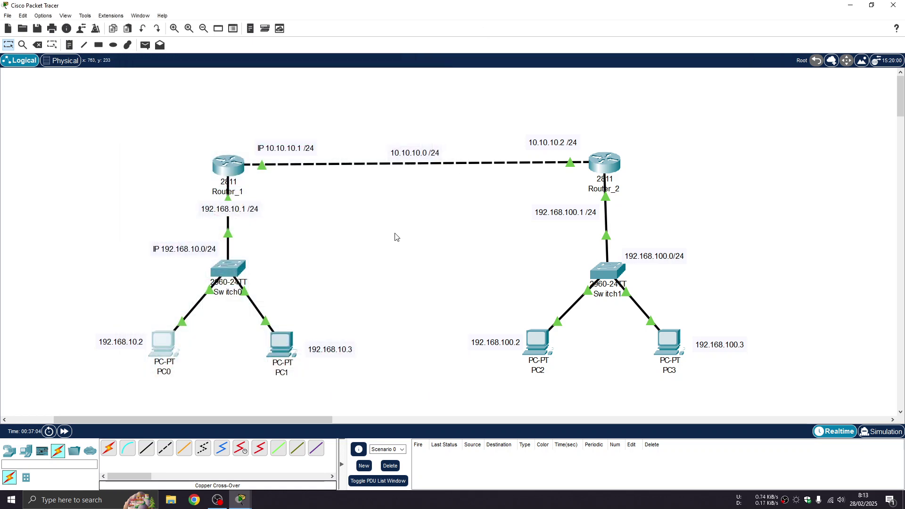